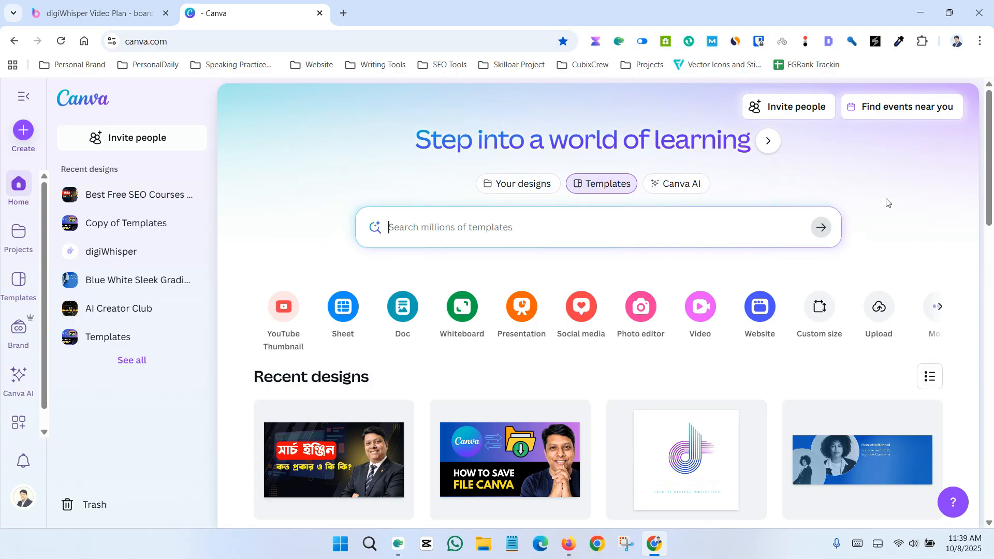
Search the templates for "youtube thumbnail" and create a blank YouTube Thumbnail design
{"action": "left_click", "coordinate": [557, 213]}
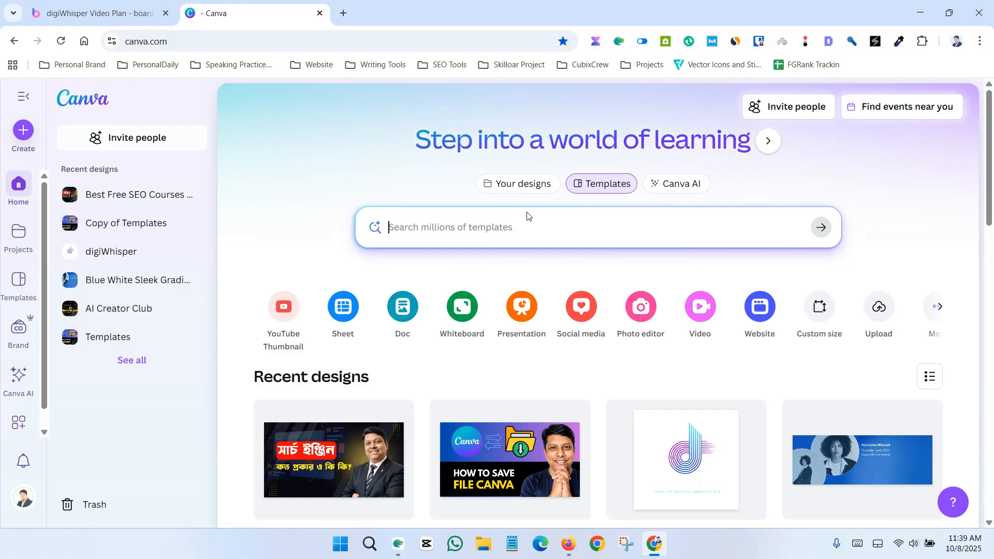
{"action": "scroll", "coordinate": [527, 215], "scroll_direction": "down", "scroll_amount": 2}
{"action": "scroll", "coordinate": [666, 220], "scroll_direction": "up", "scroll_amount": 2}
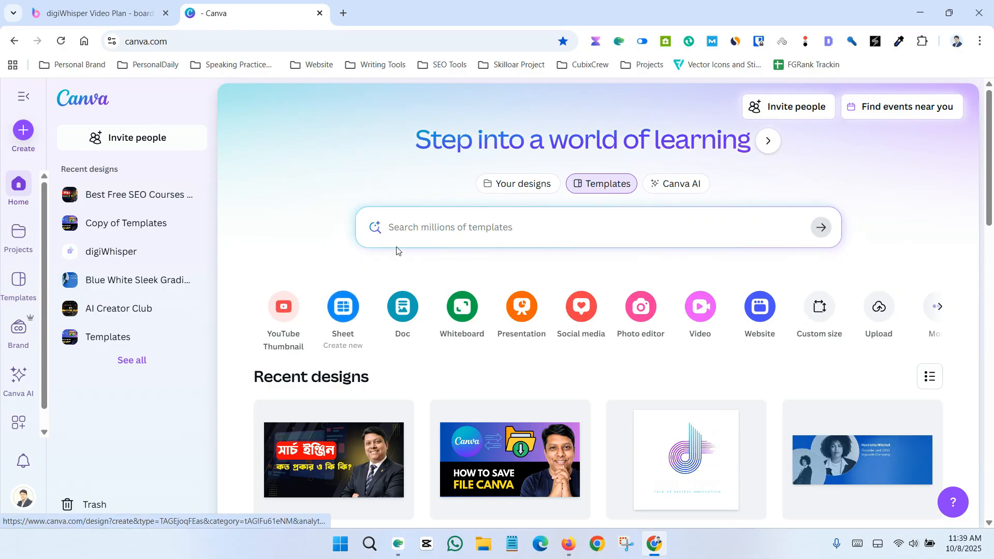
{"action": "type", "text": "YouTube"}
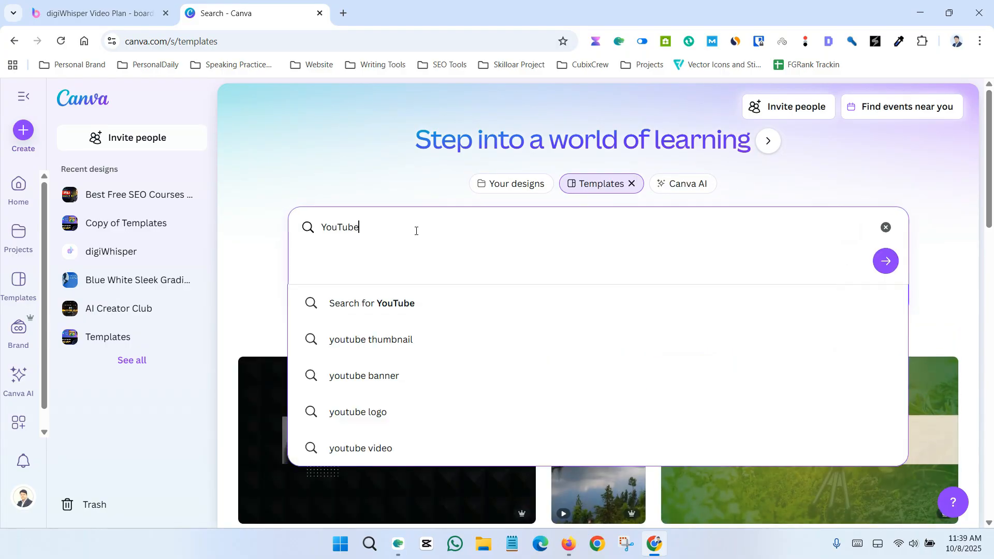
{"action": "type", "text": " Thum"}
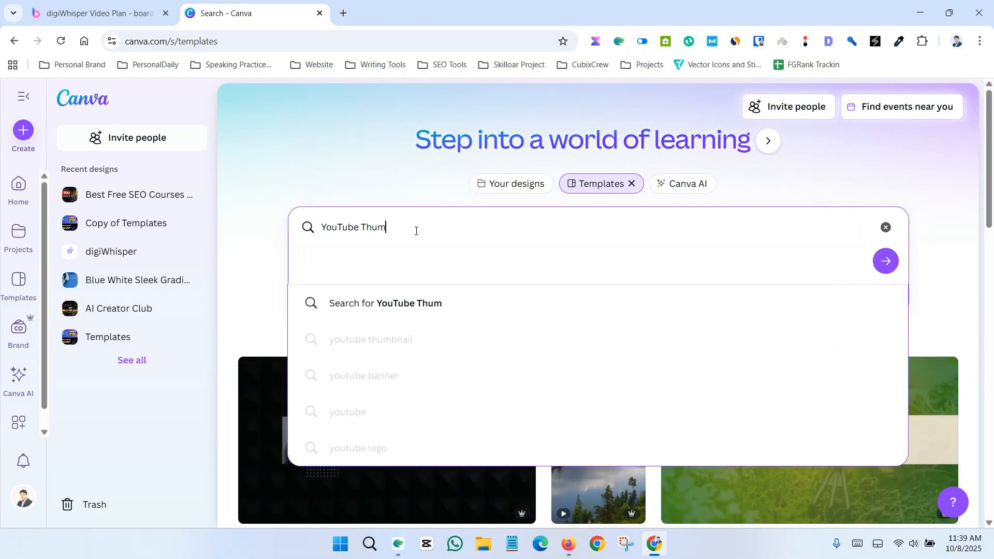
{"action": "left_click", "coordinate": [408, 348]}
{"action": "scroll", "coordinate": [477, 328], "scroll_direction": "down", "scroll_amount": 5}
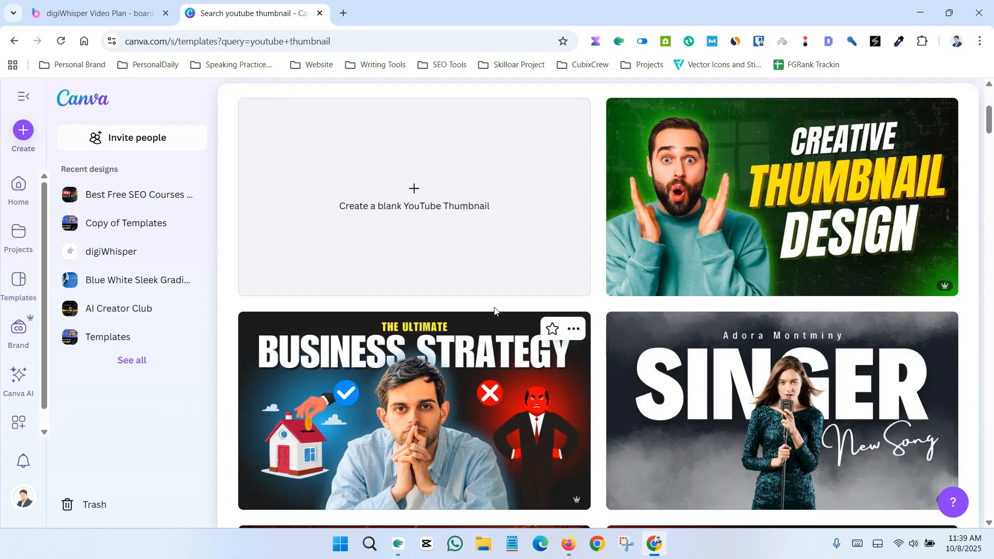
{"action": "left_click", "coordinate": [419, 216]}
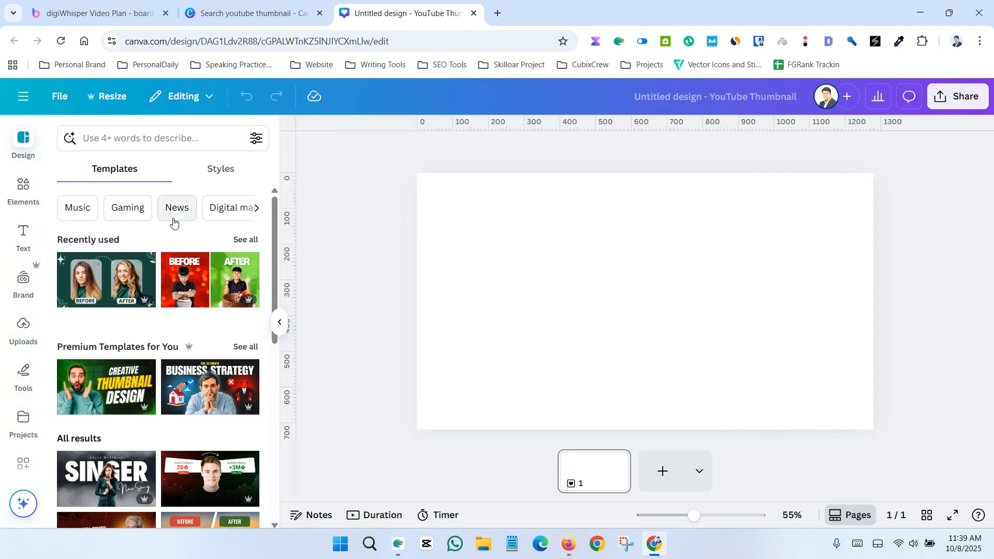
Apply the "How to grow your social media" template to the blank thumbnail page
{"action": "scroll", "coordinate": [149, 259], "scroll_direction": "down", "scroll_amount": 4}
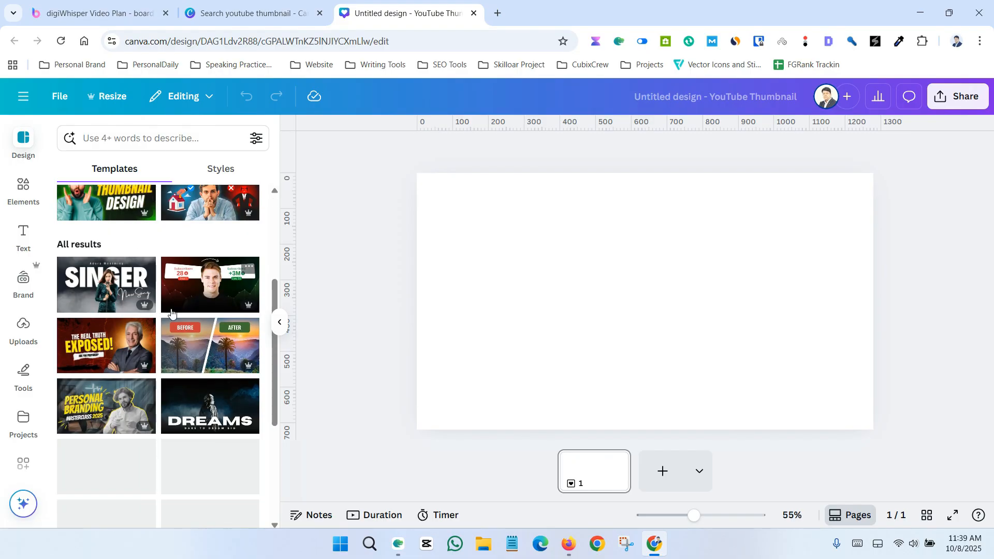
{"action": "scroll", "coordinate": [156, 321], "scroll_direction": "up", "scroll_amount": 2}
{"action": "scroll", "coordinate": [158, 363], "scroll_direction": "down", "scroll_amount": 4}
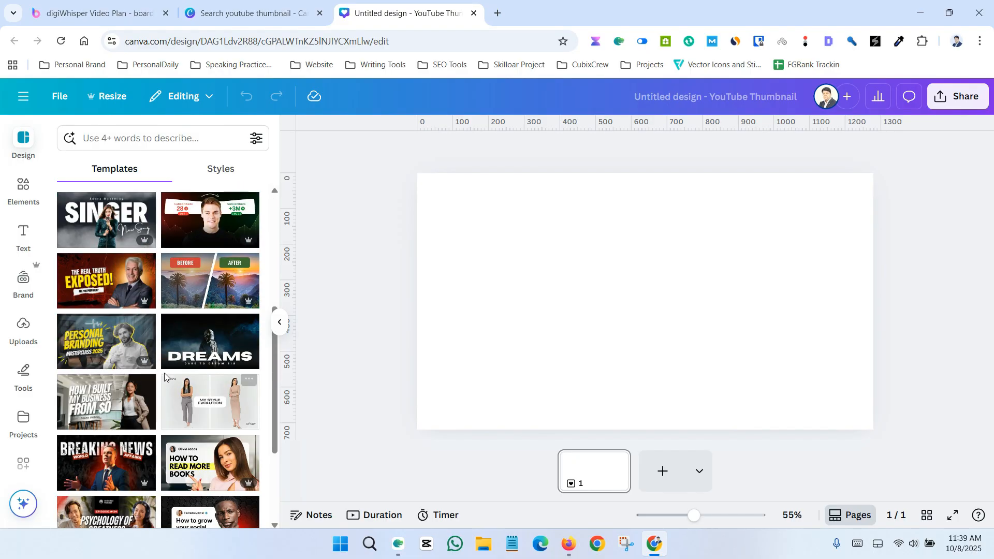
{"action": "scroll", "coordinate": [164, 372], "scroll_direction": "down", "scroll_amount": 3}
{"action": "scroll", "coordinate": [185, 354], "scroll_direction": "down", "scroll_amount": 3}
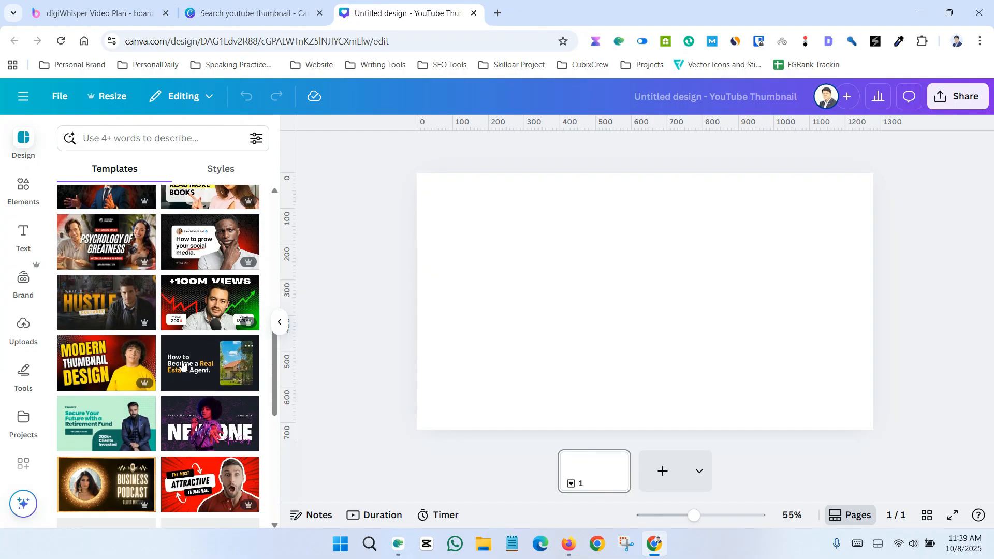
{"action": "scroll", "coordinate": [202, 337], "scroll_direction": "up", "scroll_amount": 3}
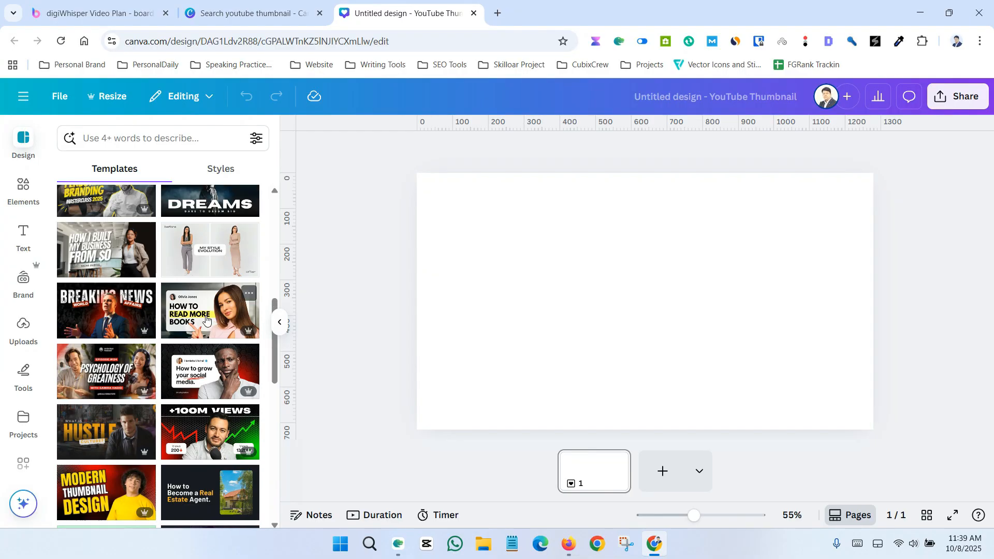
{"action": "left_click", "coordinate": [207, 375]}
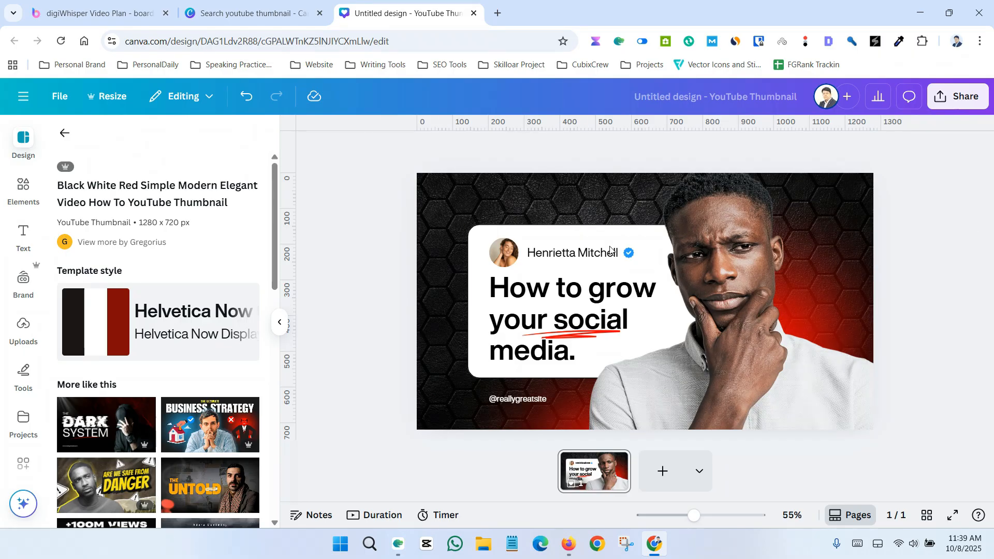
{"action": "left_click", "coordinate": [66, 134]}
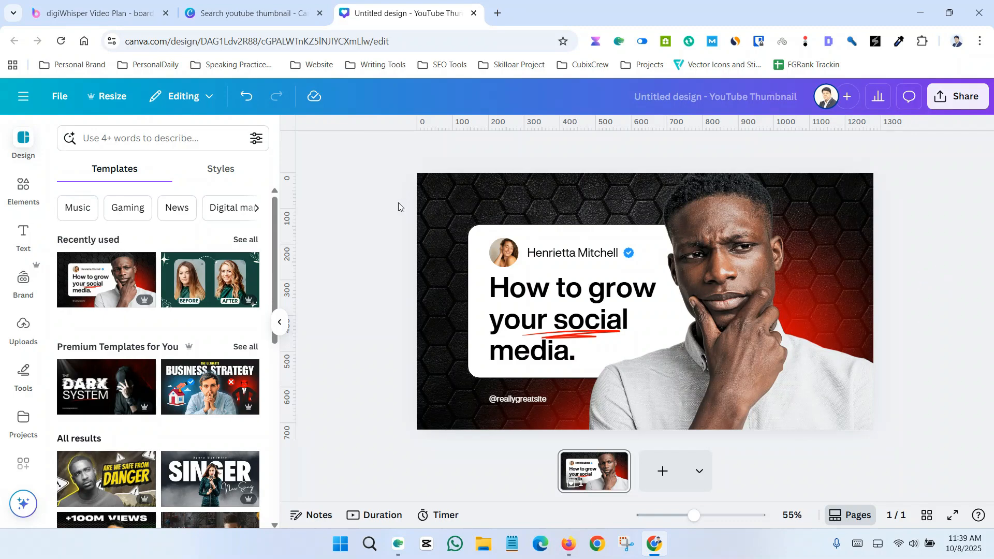
Open the page animations from the hexagon background image and look through the available animation styles
{"action": "left_click", "coordinate": [434, 194]}
{"action": "left_click", "coordinate": [768, 150]}
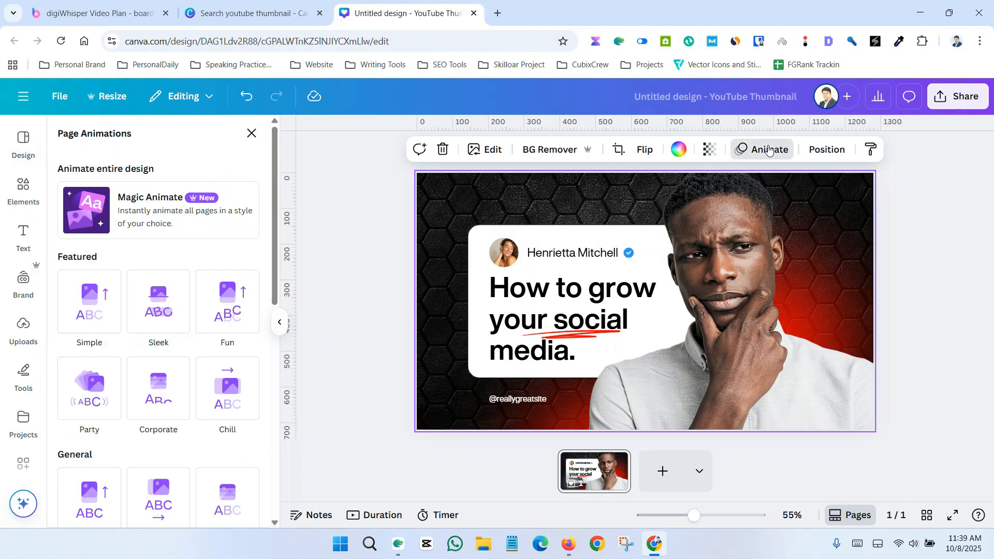
{"action": "scroll", "coordinate": [222, 274], "scroll_direction": "down", "scroll_amount": 10}
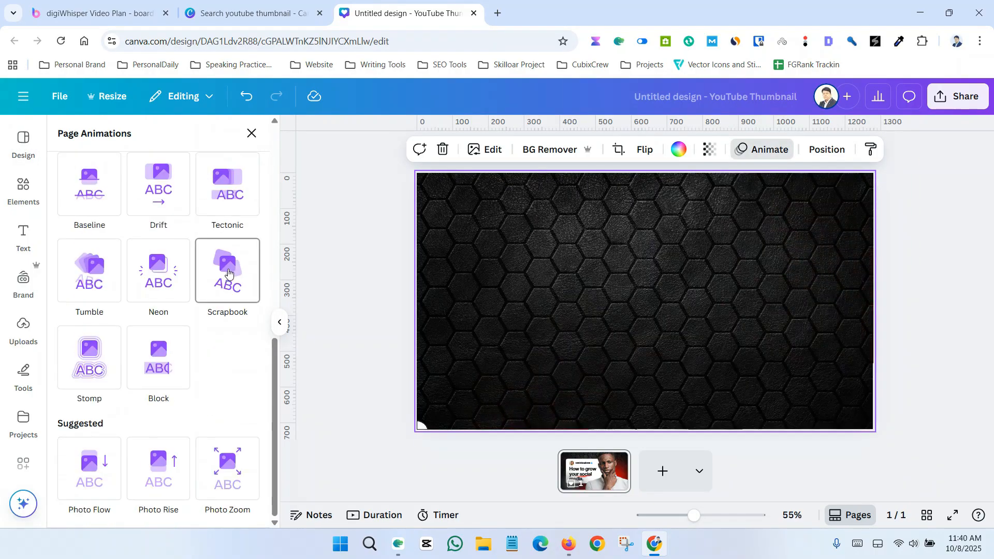
{"action": "scroll", "coordinate": [228, 274], "scroll_direction": "up", "scroll_amount": 10}
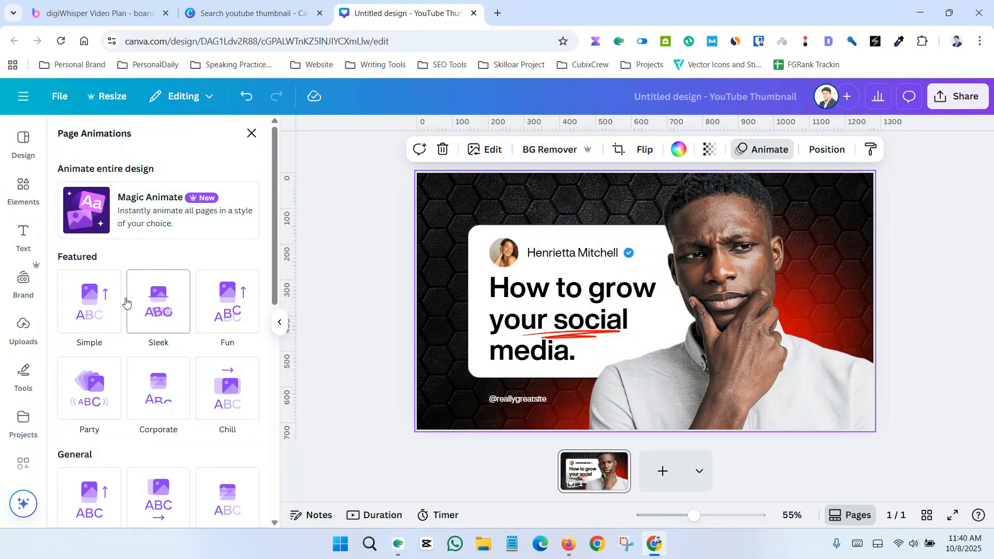
{"action": "left_click", "coordinate": [103, 310]}
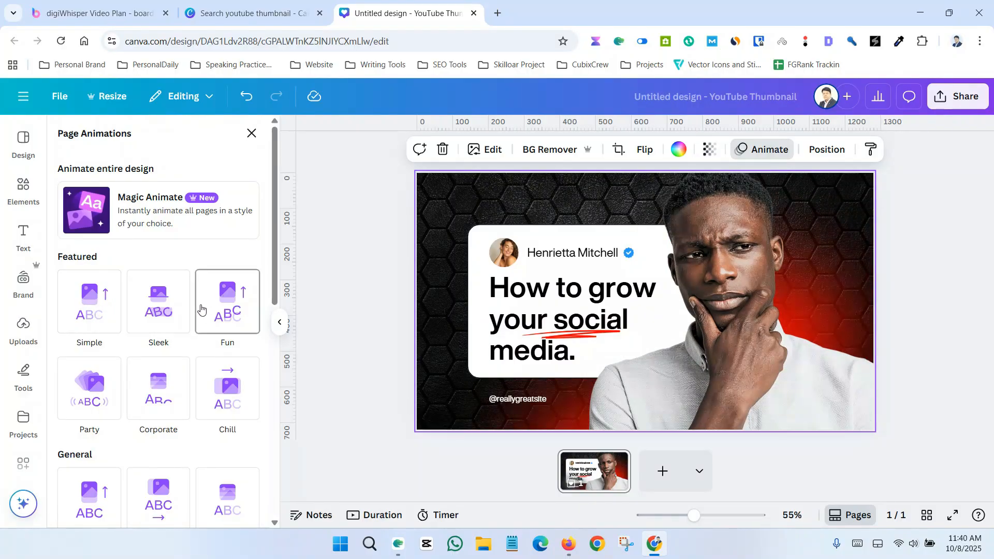
{"action": "scroll", "coordinate": [197, 297], "scroll_direction": "down", "scroll_amount": 3}
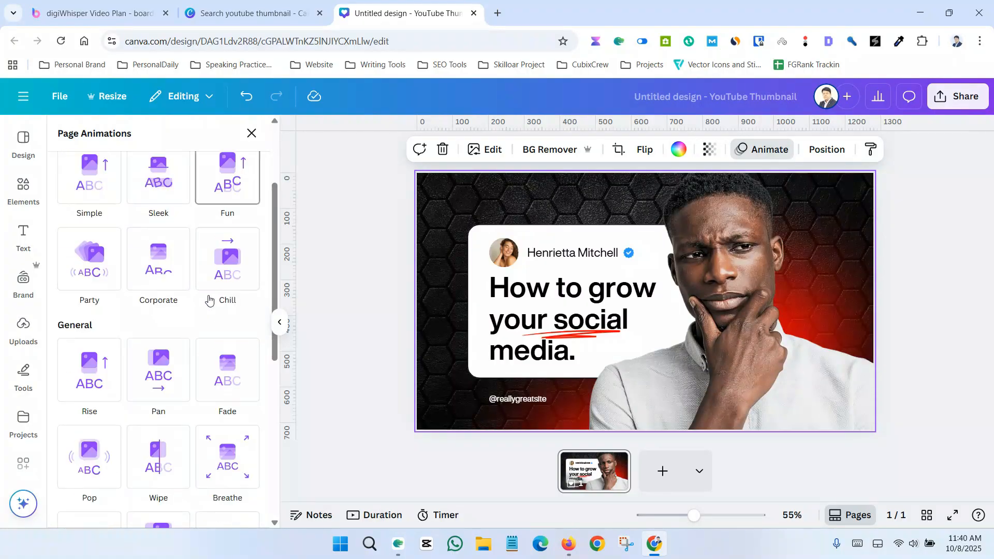
{"action": "scroll", "coordinate": [103, 362], "scroll_direction": "down", "scroll_amount": 5}
{"action": "scroll", "coordinate": [147, 317], "scroll_direction": "down", "scroll_amount": 2}
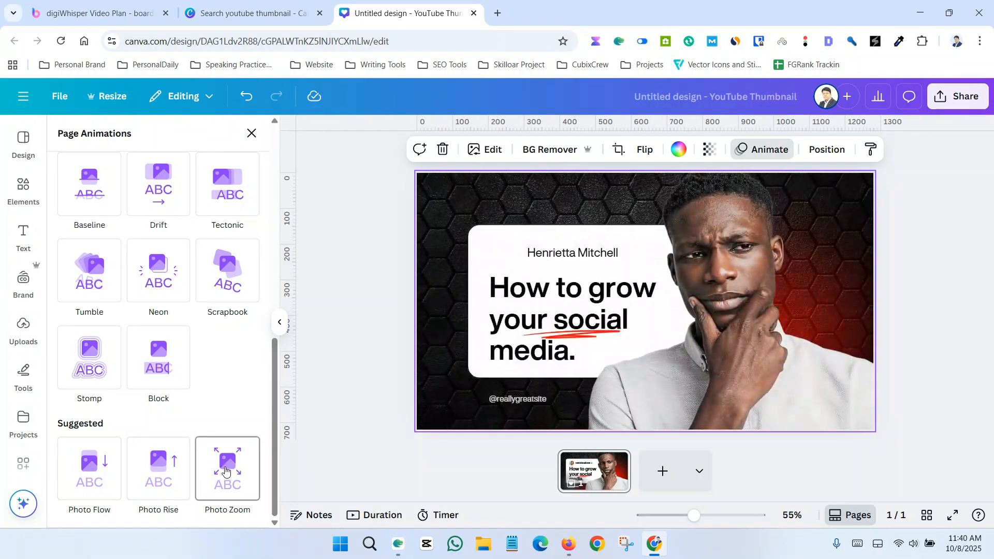
Apply the Photo Zoom animation to the page and compare it with the other styles
{"action": "left_click", "coordinate": [228, 470]}
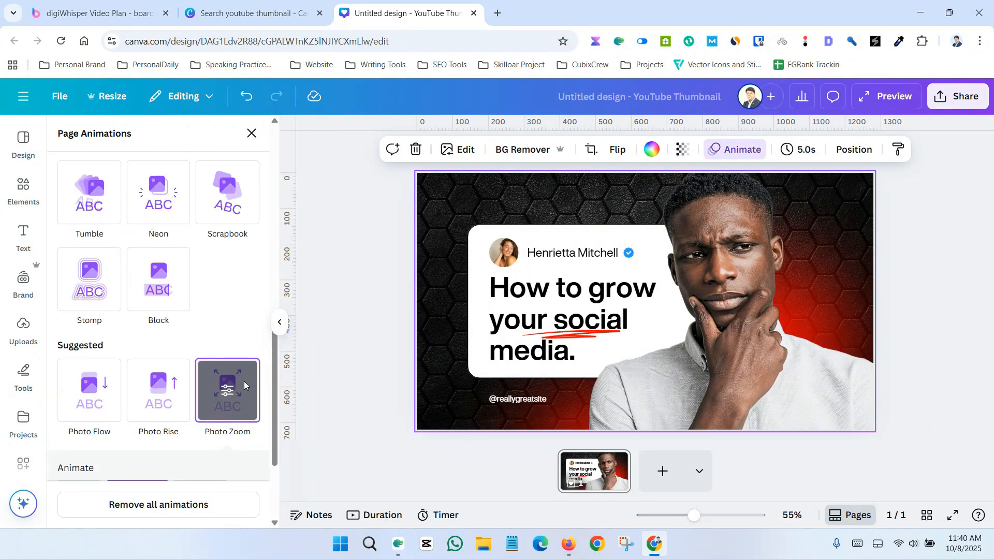
{"action": "scroll", "coordinate": [243, 381], "scroll_direction": "up", "scroll_amount": 10}
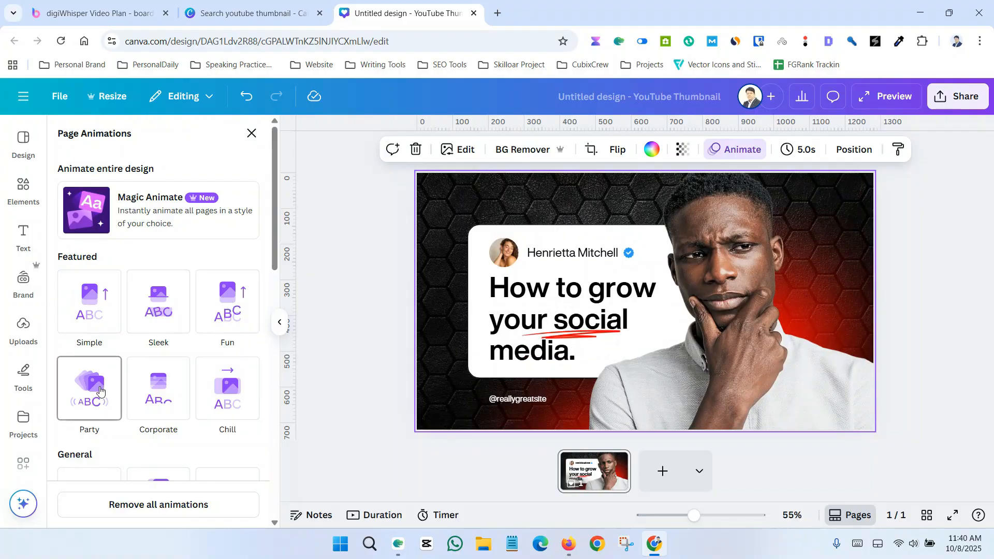
{"action": "scroll", "coordinate": [151, 274], "scroll_direction": "down", "scroll_amount": 3}
{"action": "scroll", "coordinate": [150, 274], "scroll_direction": "up", "scroll_amount": 3}
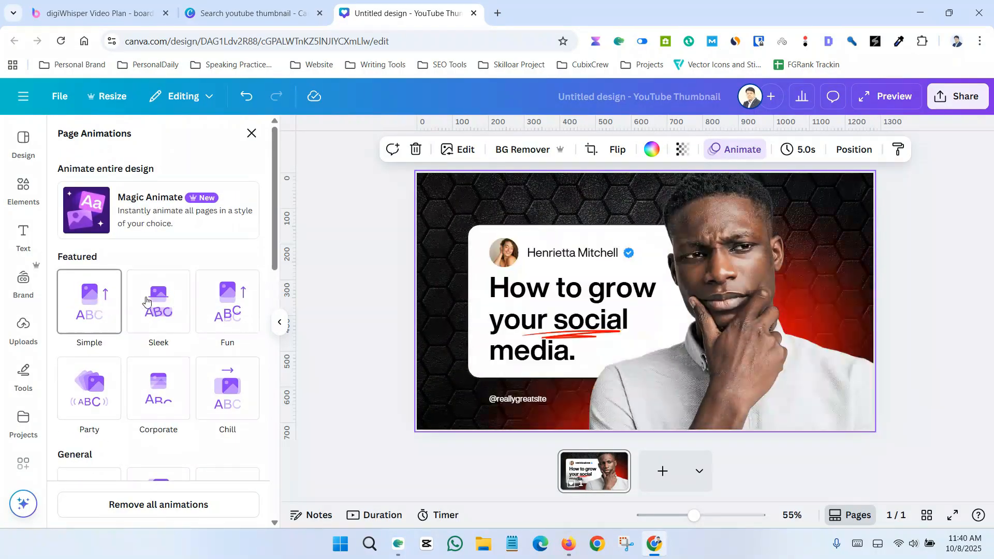
{"action": "scroll", "coordinate": [185, 309], "scroll_direction": "down", "scroll_amount": 3}
{"action": "scroll", "coordinate": [184, 309], "scroll_direction": "up", "scroll_amount": 3}
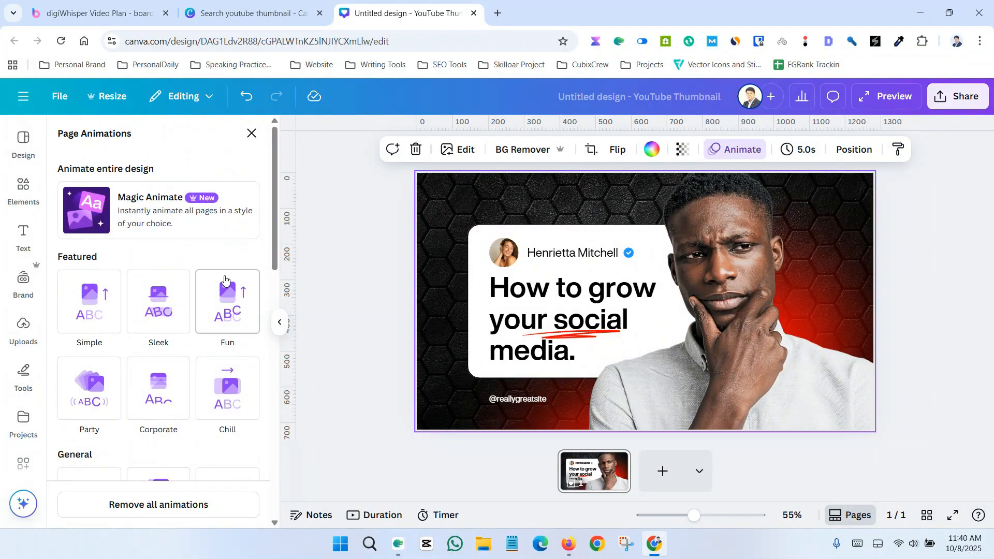
Apply the Simple page animation and set it to animate on enter
{"action": "left_click", "coordinate": [88, 326]}
{"action": "scroll", "coordinate": [108, 331], "scroll_direction": "down", "scroll_amount": 4}
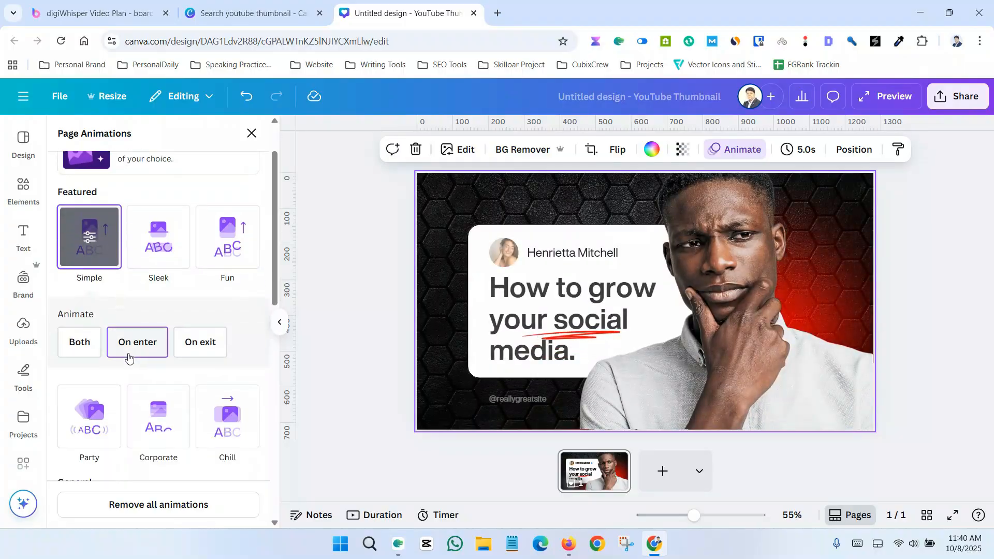
{"action": "scroll", "coordinate": [83, 289], "scroll_direction": "up", "scroll_amount": 1}
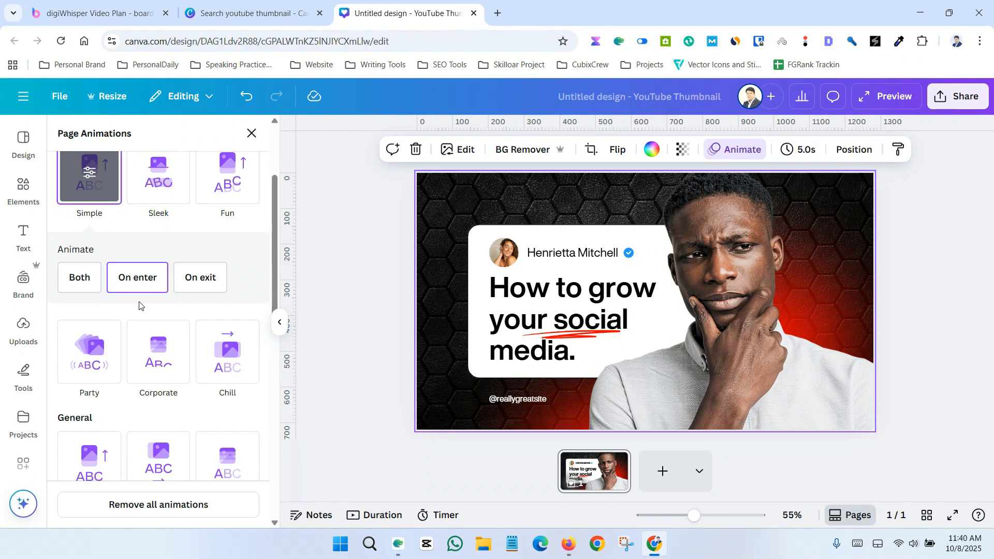
{"action": "left_click", "coordinate": [138, 284]}
{"action": "left_click", "coordinate": [135, 286]}
Review the remaining page animation styles, then play the animated thumbnail in the full-screen preview
{"action": "scroll", "coordinate": [154, 306], "scroll_direction": "down", "scroll_amount": 4}
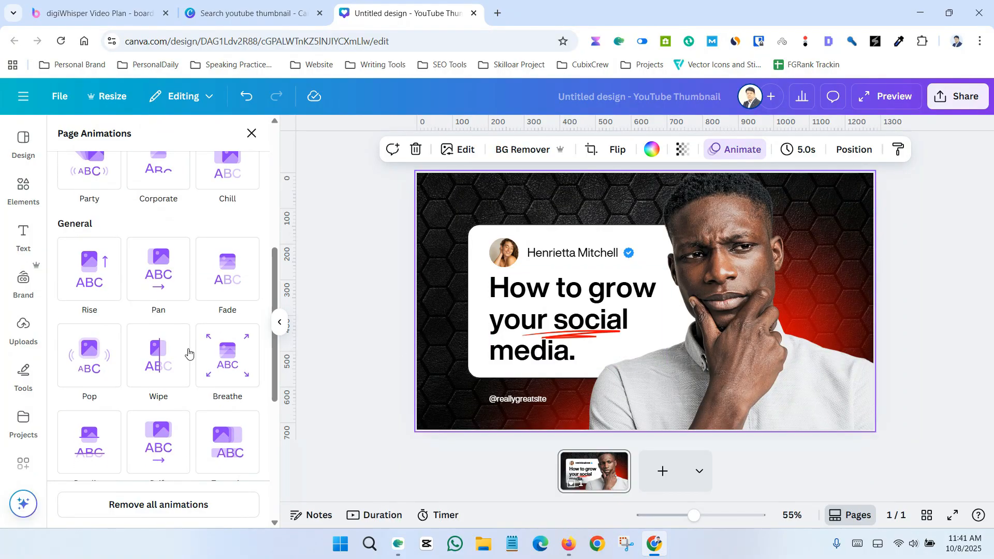
{"action": "scroll", "coordinate": [146, 289], "scroll_direction": "down", "scroll_amount": 3}
{"action": "scroll", "coordinate": [150, 376], "scroll_direction": "up", "scroll_amount": 10}
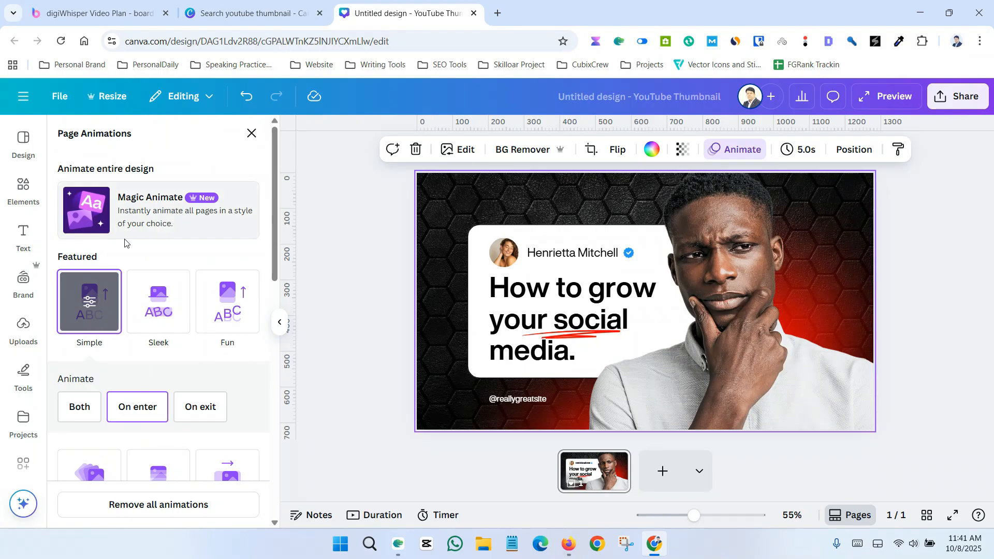
{"action": "scroll", "coordinate": [139, 382], "scroll_direction": "down", "scroll_amount": 5}
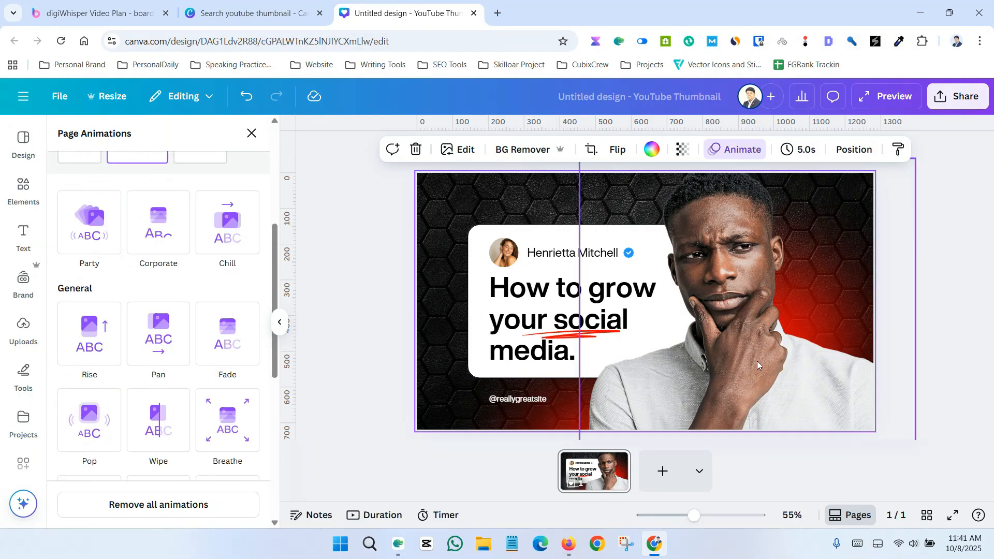
{"action": "scroll", "coordinate": [200, 402], "scroll_direction": "down", "scroll_amount": 7}
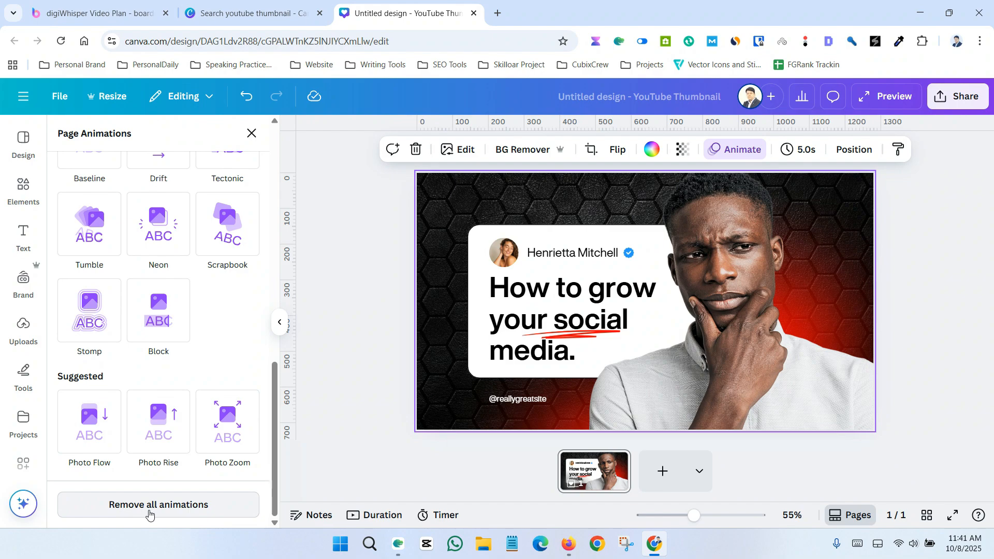
{"action": "key", "text": "Escape"}
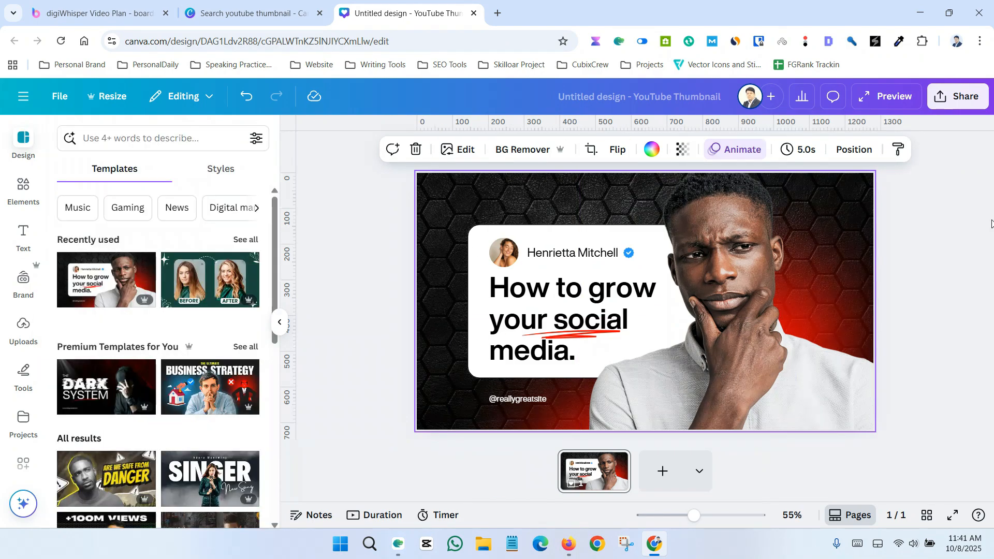
{"action": "left_click", "coordinate": [871, 99]}
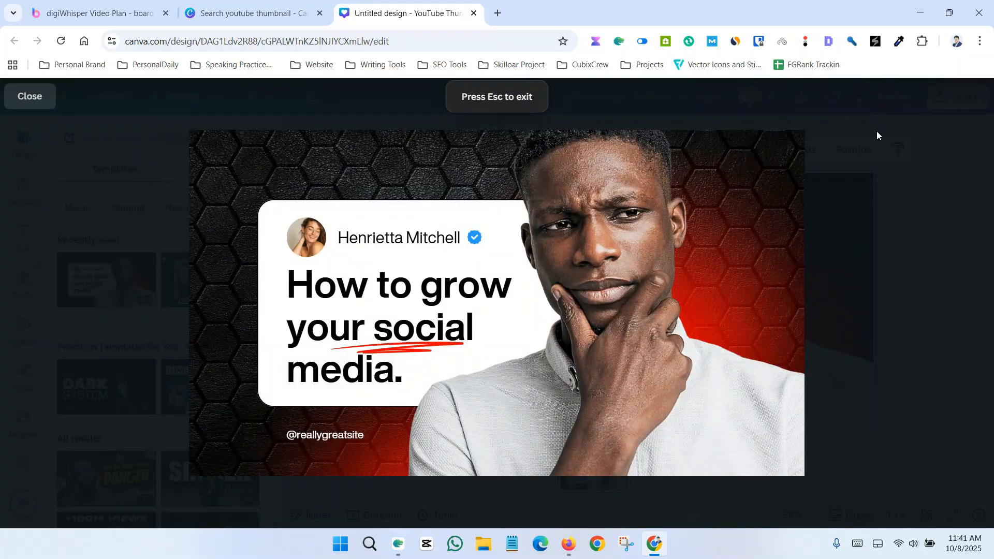
{"action": "key", "text": "Escape"}
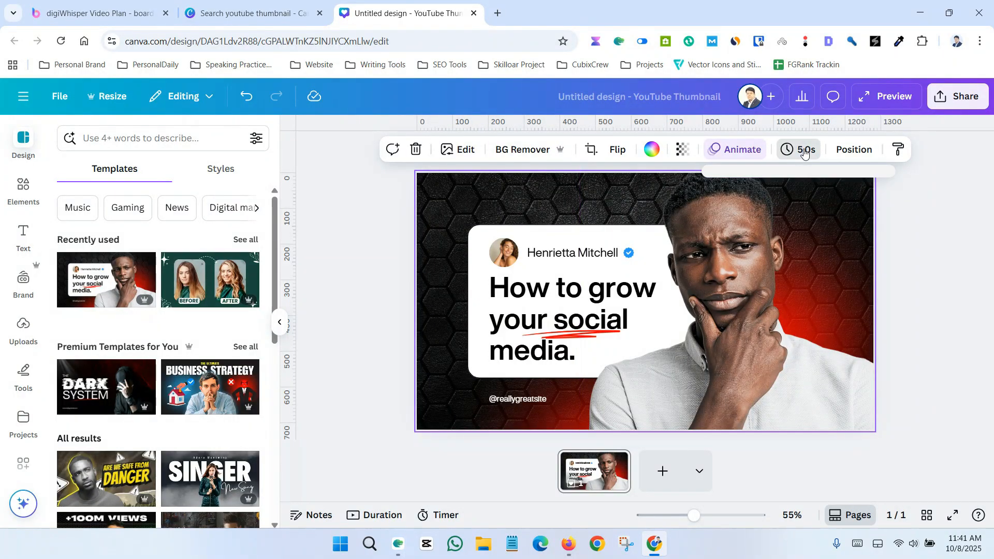
Set the page's timing to 1.0 second
{"action": "left_click", "coordinate": [804, 151]}
{"action": "left_click", "coordinate": [868, 206]}
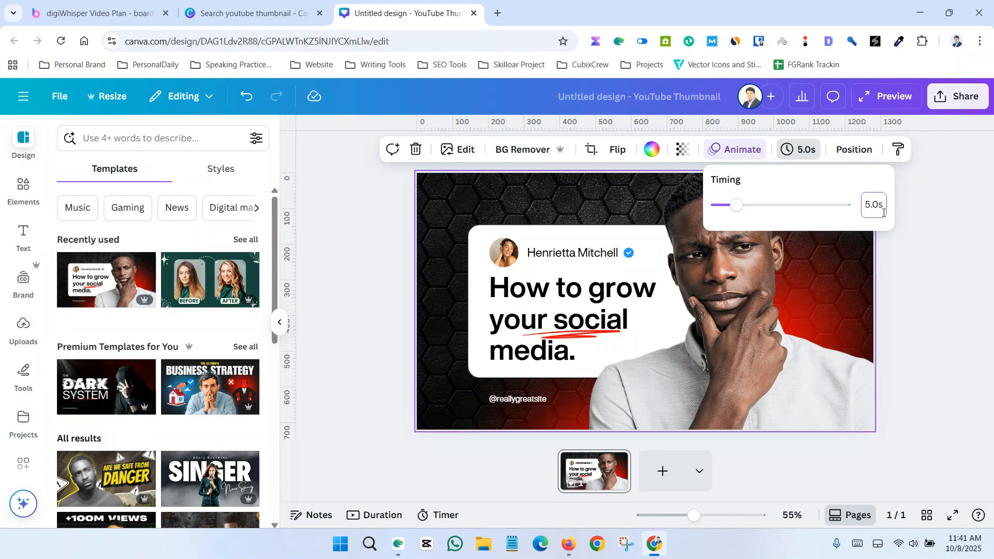
{"action": "left_click_drag", "start_coordinate": [871, 204], "coordinate": [861, 208]}
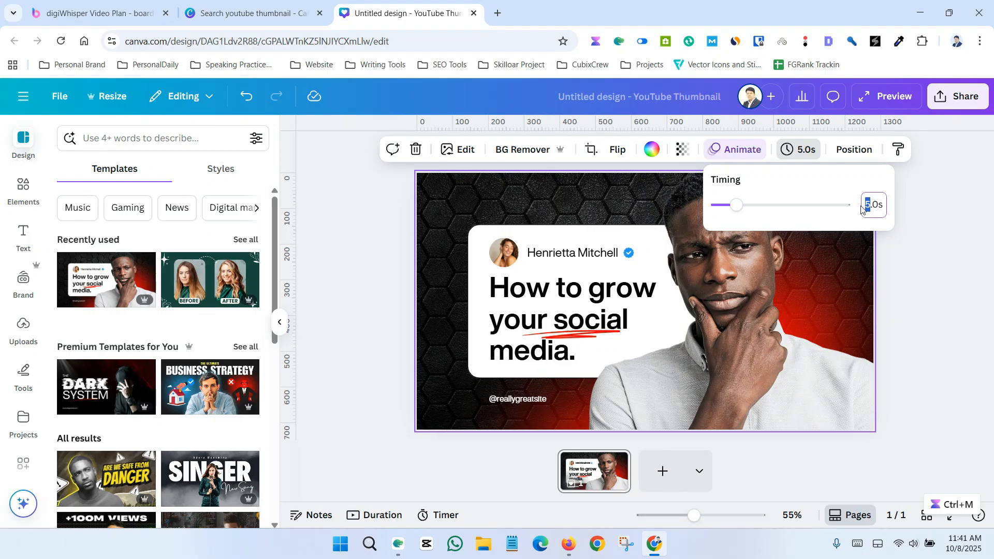
{"action": "type", "text": "1"}
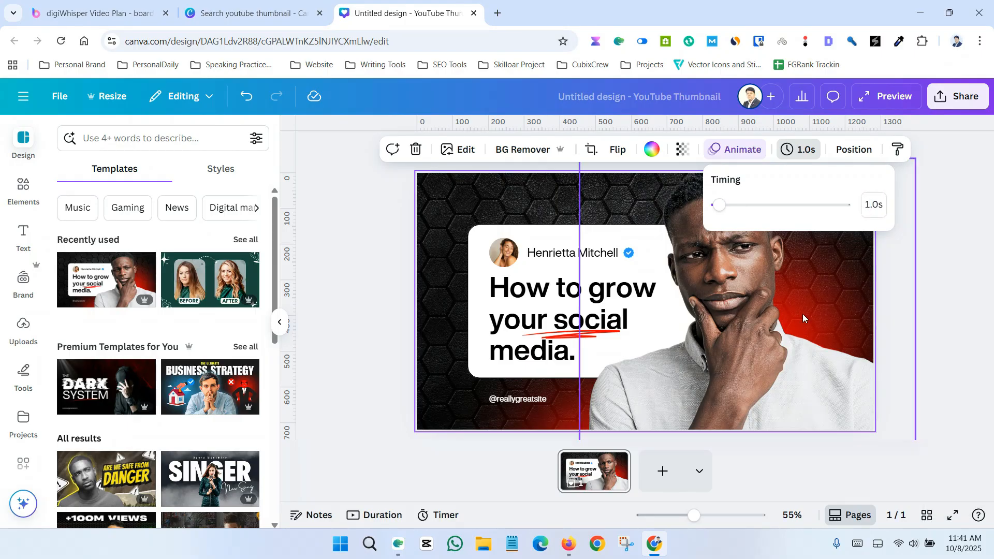
{"action": "left_click", "coordinate": [796, 310]}
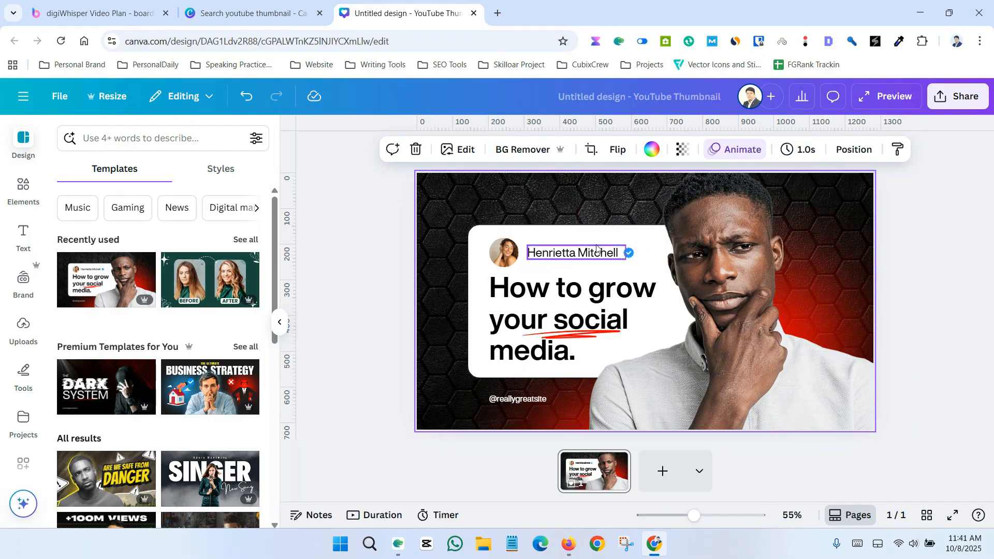
Play the animated thumbnail in the preview to check it with the new page timing
{"action": "left_click", "coordinate": [912, 203]}
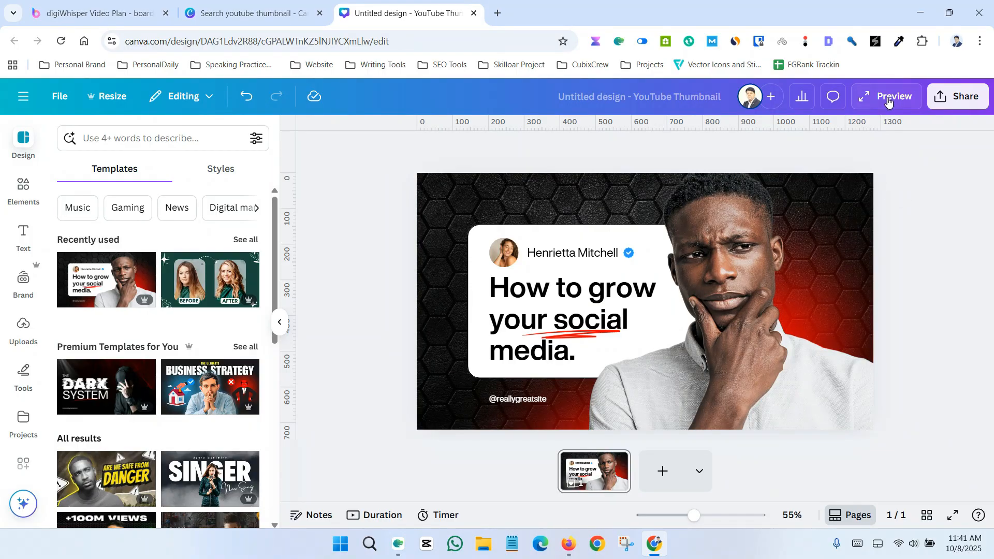
{"action": "left_click", "coordinate": [888, 98]}
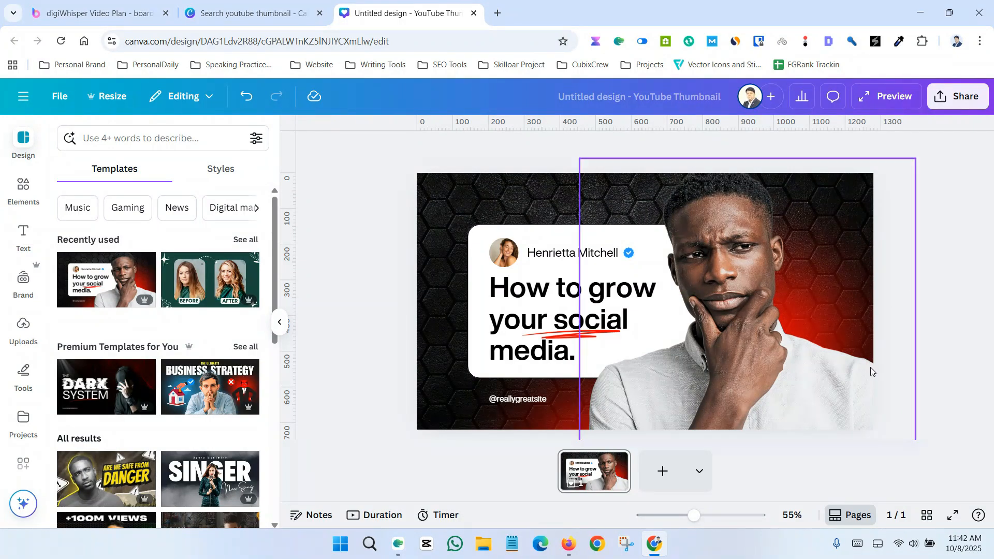
Add a blank second page and place the recently used orange cat photo in its lower-right corner
{"action": "left_click", "coordinate": [660, 481]}
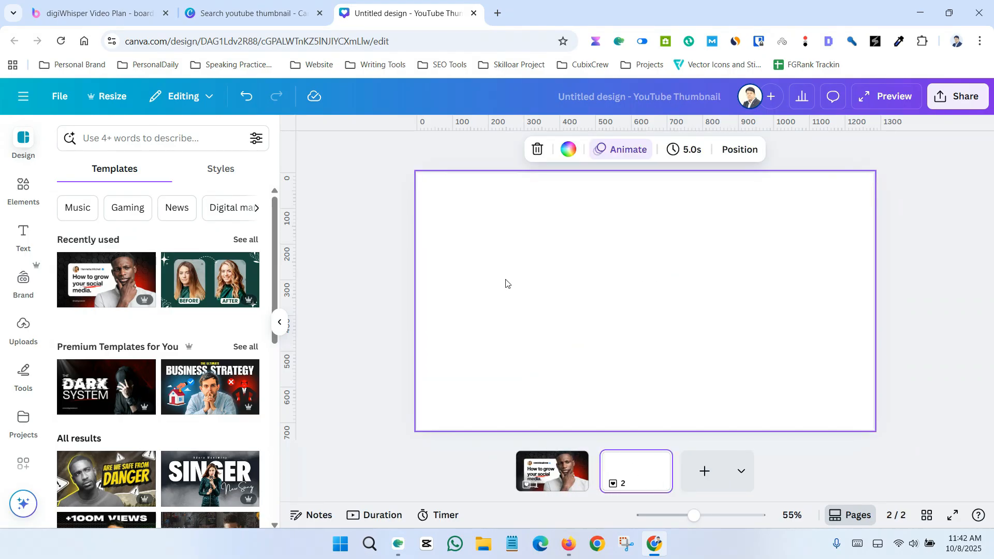
{"action": "left_click", "coordinate": [530, 282]}
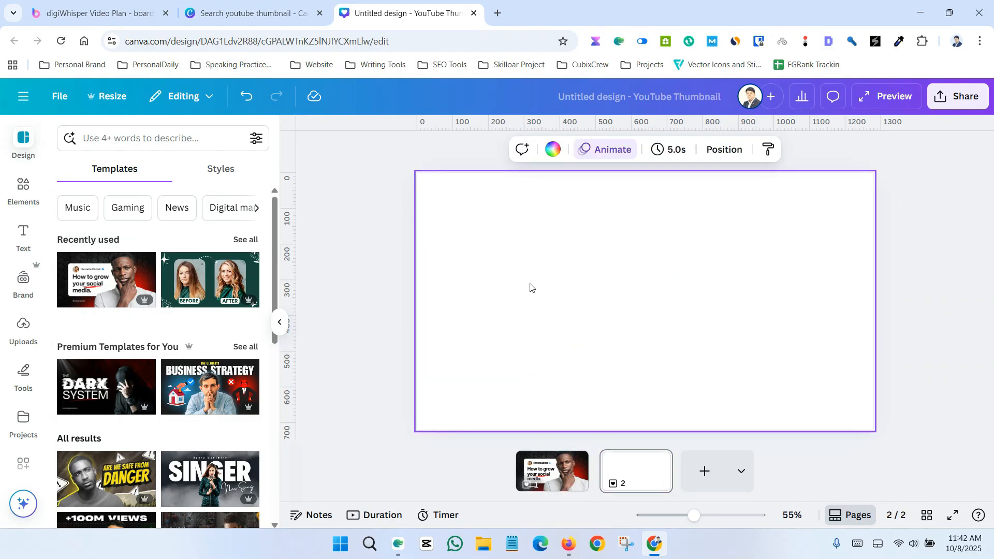
{"action": "left_click", "coordinate": [21, 192]}
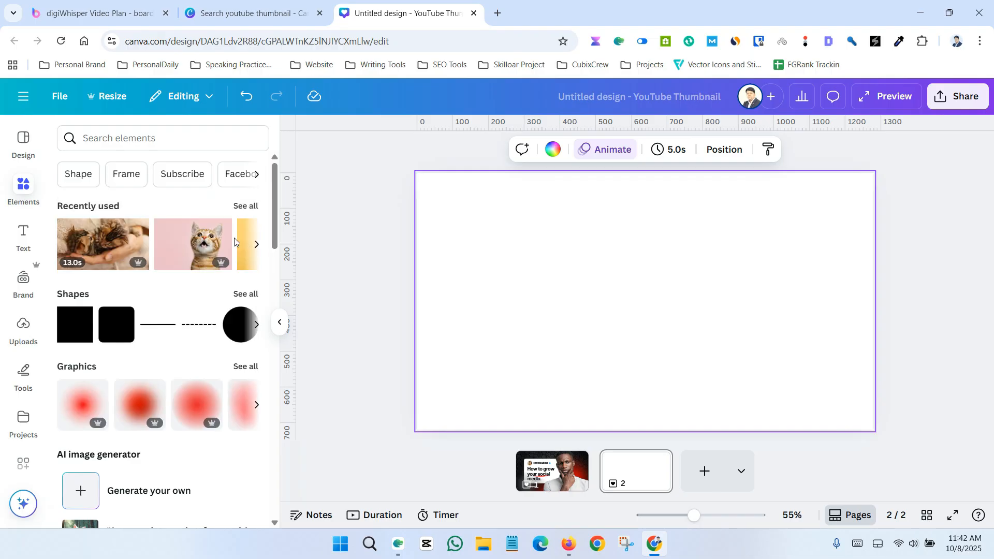
{"action": "left_click", "coordinate": [194, 252]}
{"action": "left_click_drag", "start_coordinate": [725, 332], "coordinate": [802, 360]}
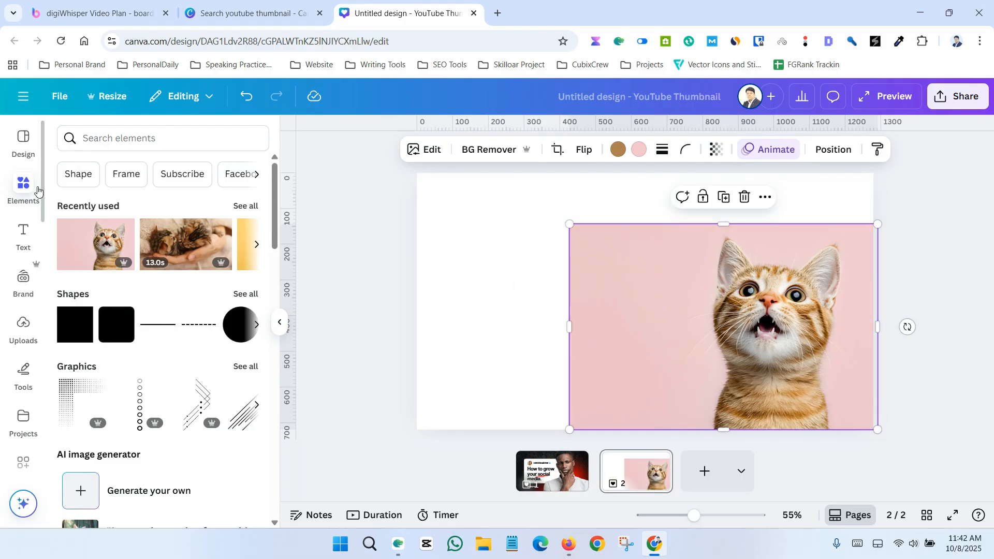
Add the "brand IDENTITY" font combination to the upper left of the second page
{"action": "scroll", "coordinate": [24, 181], "scroll_direction": "down", "scroll_amount": 3}
{"action": "left_click", "coordinate": [21, 171]}
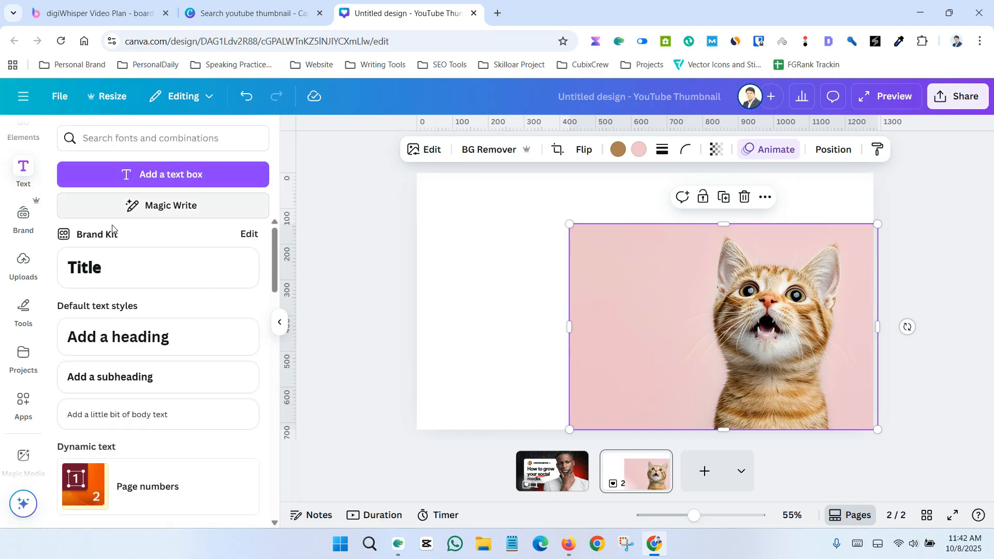
{"action": "scroll", "coordinate": [140, 349], "scroll_direction": "down", "scroll_amount": 10}
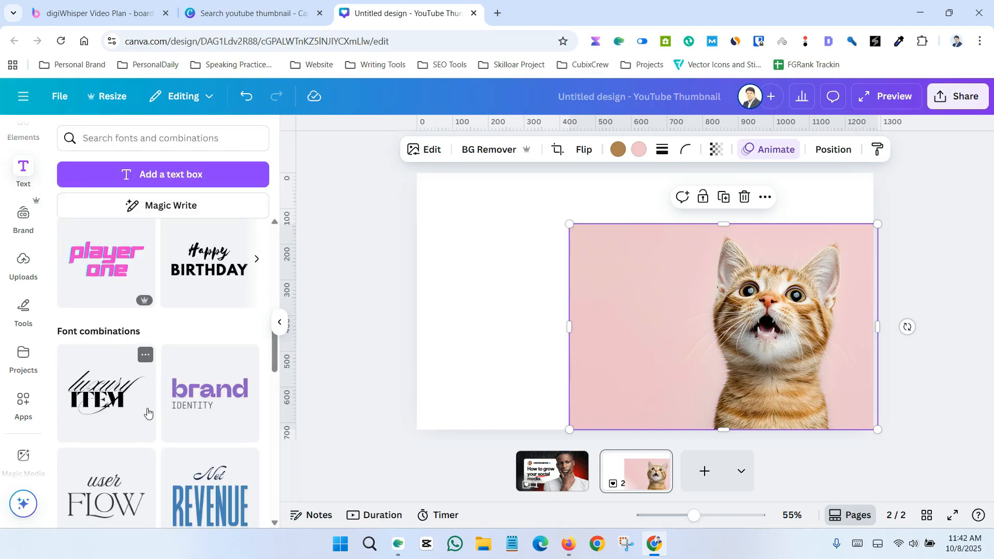
{"action": "scroll", "coordinate": [147, 413], "scroll_direction": "down", "scroll_amount": 1}
{"action": "left_click_drag", "start_coordinate": [209, 329], "coordinate": [569, 234]}
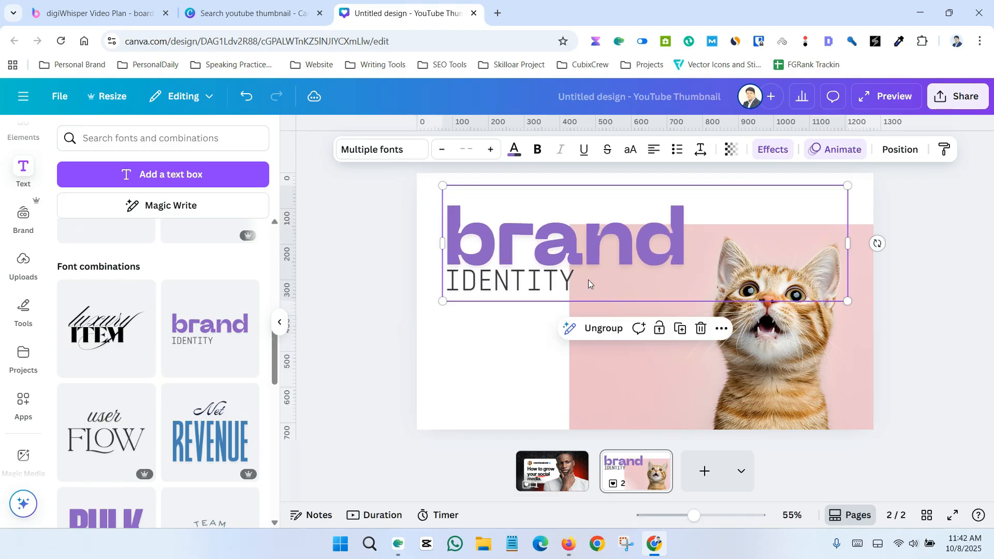
Remove the pink background from the cat photo
{"action": "left_click", "coordinate": [617, 378]}
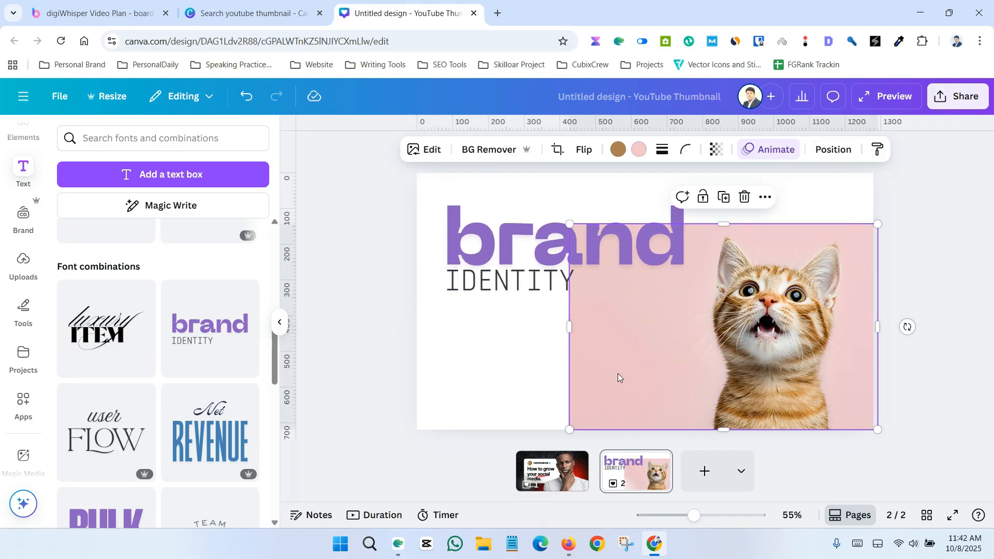
{"action": "left_click", "coordinate": [491, 150]}
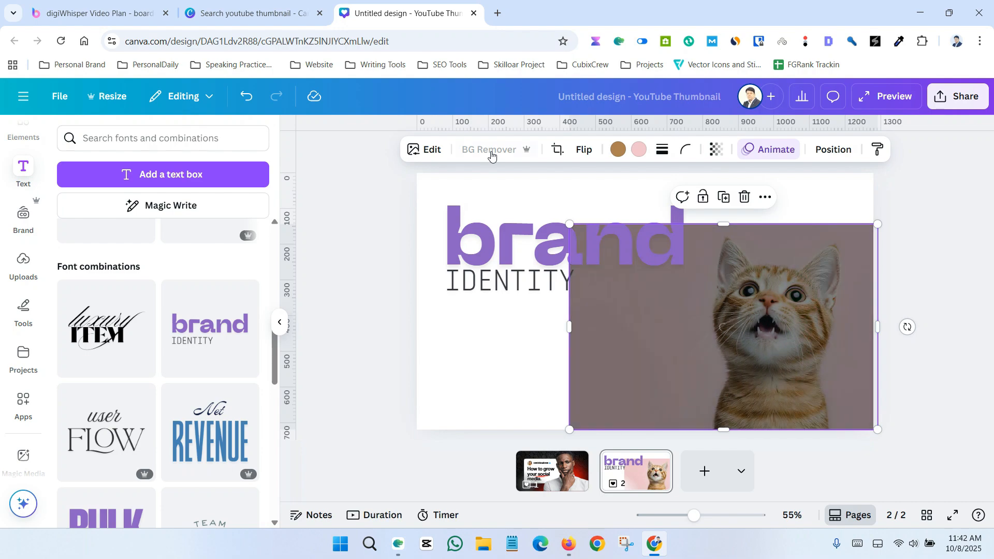
{"action": "left_click", "coordinate": [911, 272]}
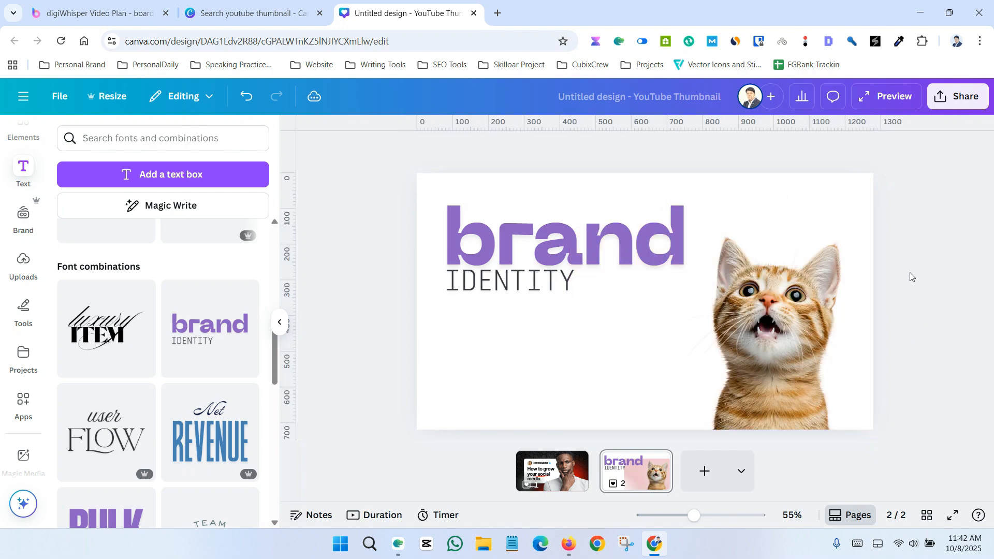
Try red as the second page's background color, then set it to the light lime green from the default solid colors
{"action": "left_click", "coordinate": [503, 356]}
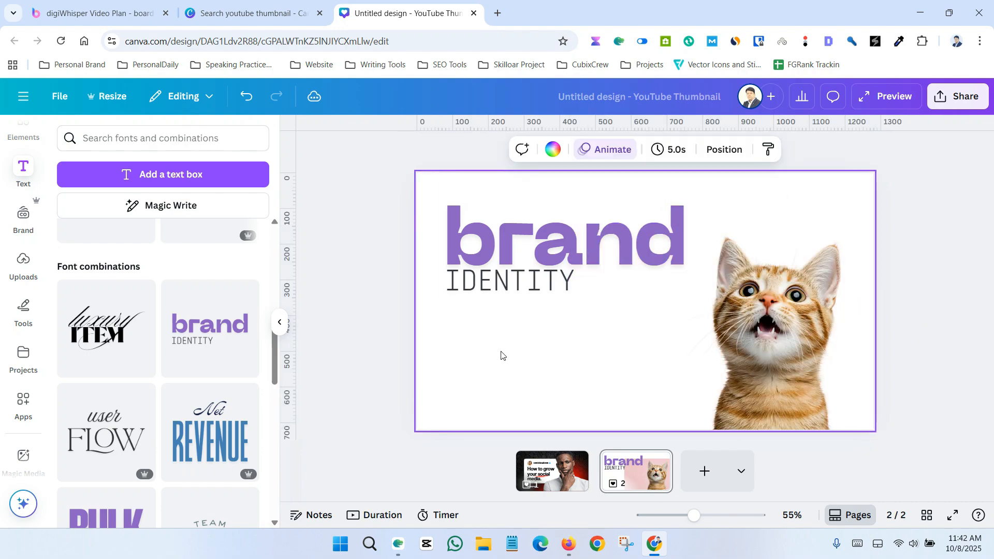
{"action": "left_click", "coordinate": [553, 150]}
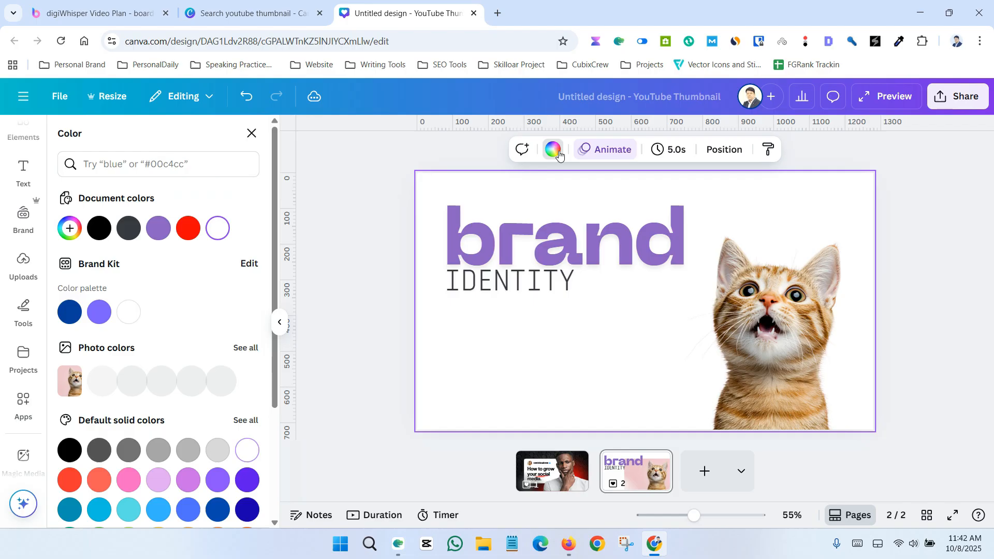
{"action": "left_click", "coordinate": [70, 228]}
{"action": "left_click_drag", "start_coordinate": [125, 318], "coordinate": [260, 279]}
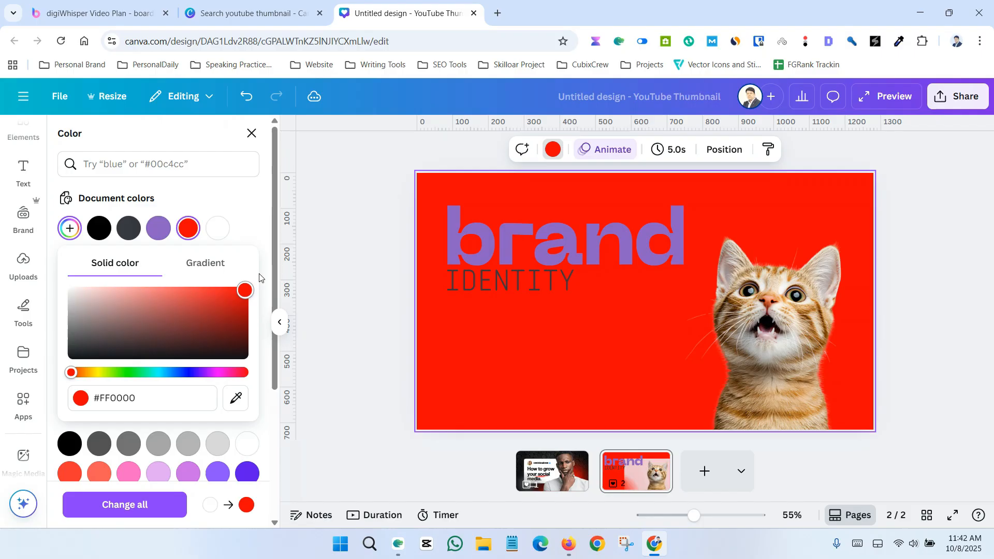
{"action": "left_click", "coordinate": [119, 402]}
{"action": "scroll", "coordinate": [110, 430], "scroll_direction": "down", "scroll_amount": 5}
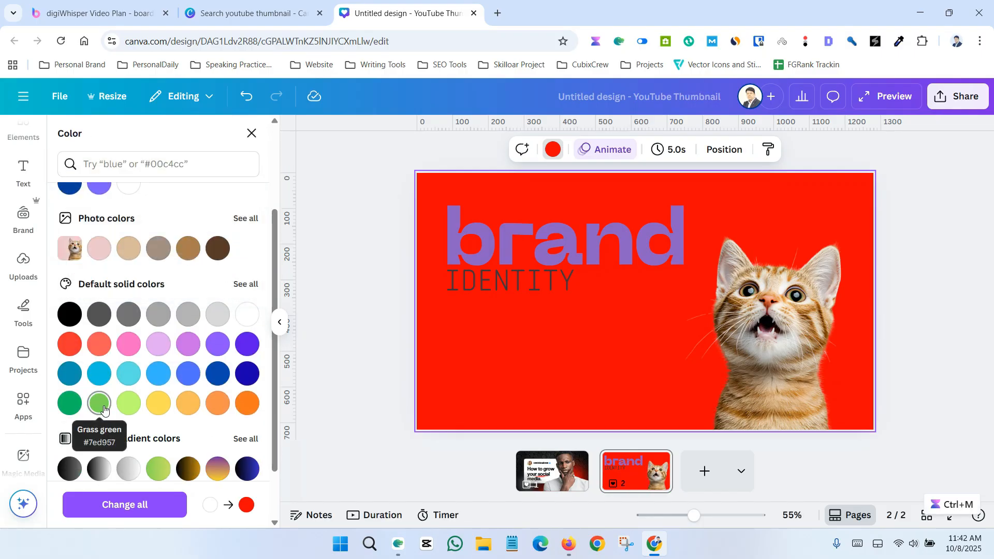
{"action": "left_click", "coordinate": [128, 404]}
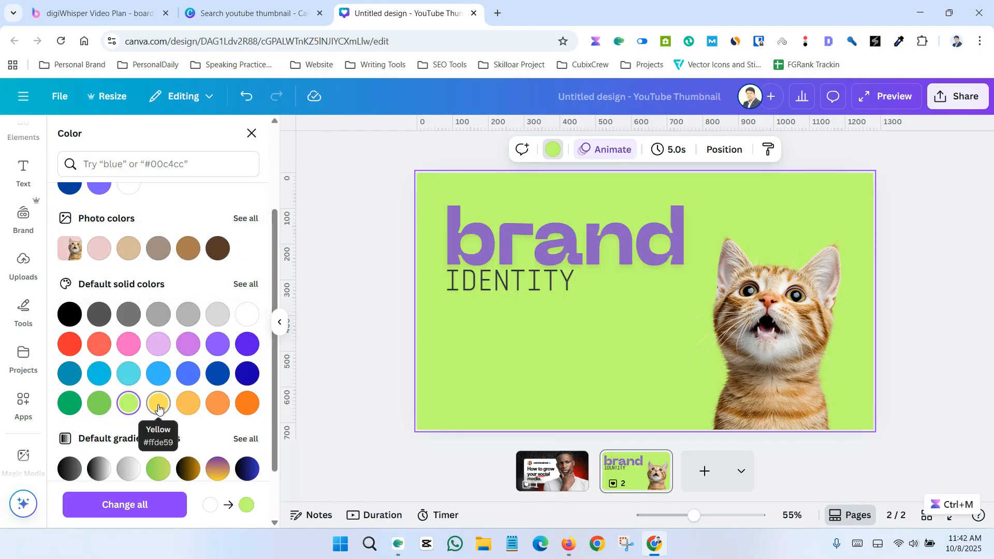
{"action": "scroll", "coordinate": [221, 289], "scroll_direction": "up", "scroll_amount": 3}
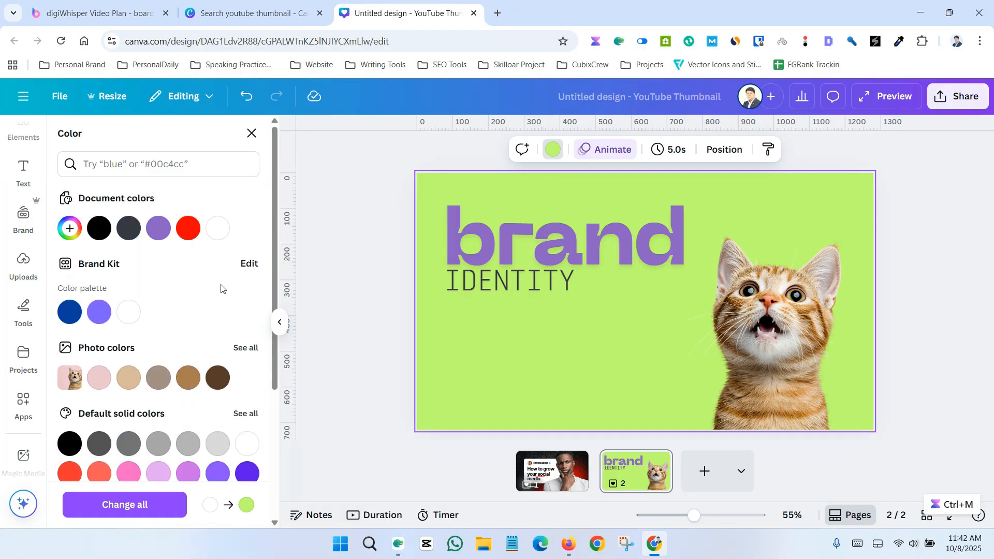
{"action": "left_click", "coordinate": [954, 271]}
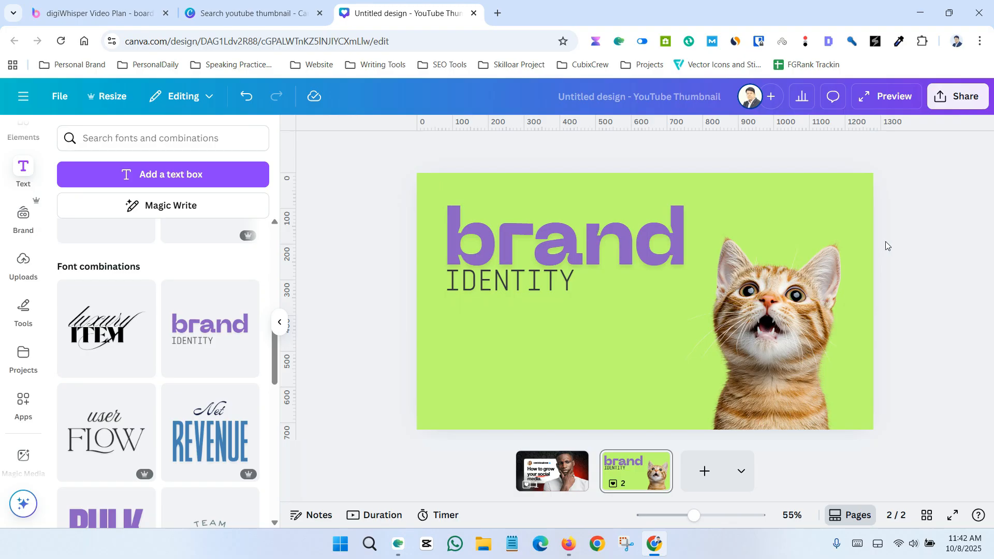
Apply the Typewriter animation to the "brand" text as an individual element
{"action": "left_click", "coordinate": [515, 219]}
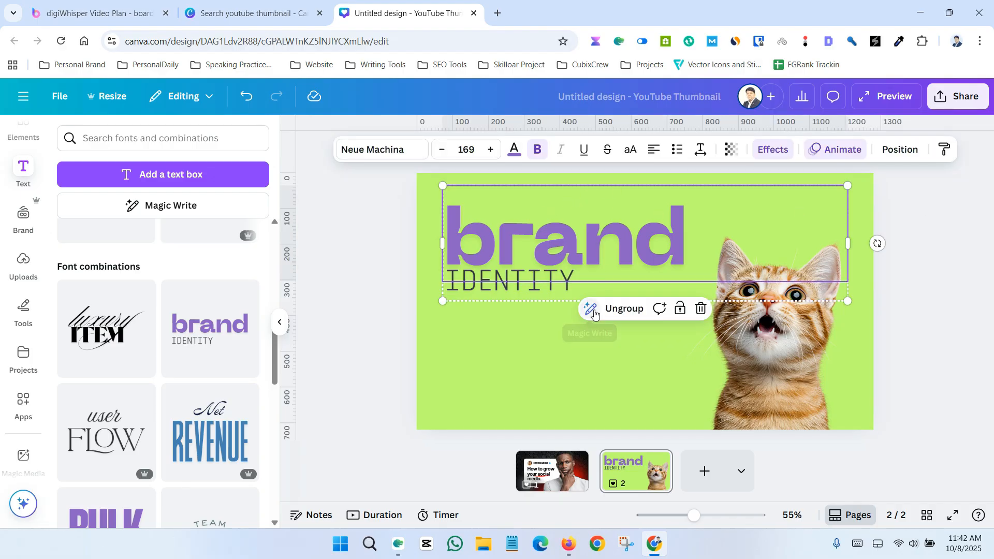
{"action": "left_click", "coordinate": [847, 152]}
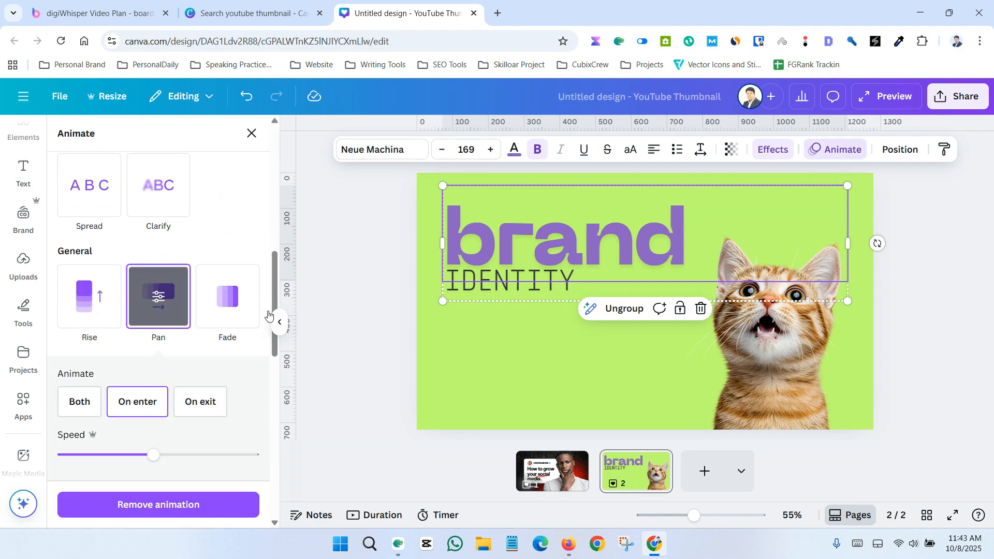
{"action": "scroll", "coordinate": [176, 336], "scroll_direction": "up", "scroll_amount": 10}
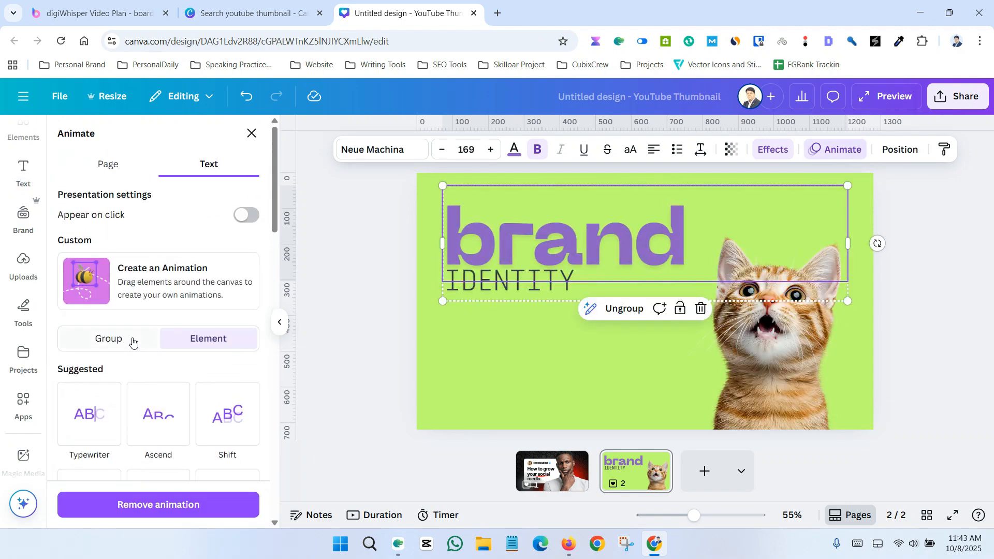
{"action": "scroll", "coordinate": [131, 333], "scroll_direction": "down", "scroll_amount": 4}
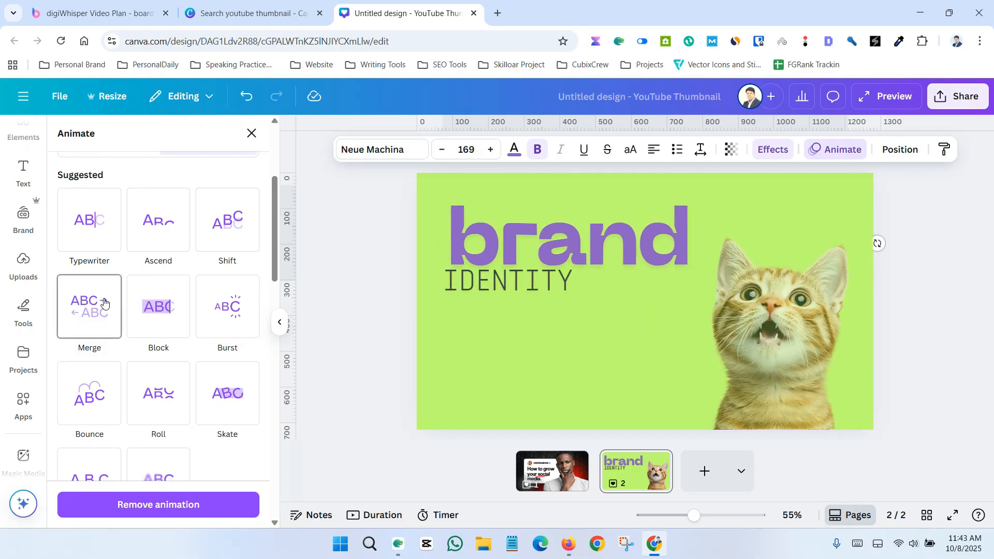
{"action": "left_click", "coordinate": [90, 226]}
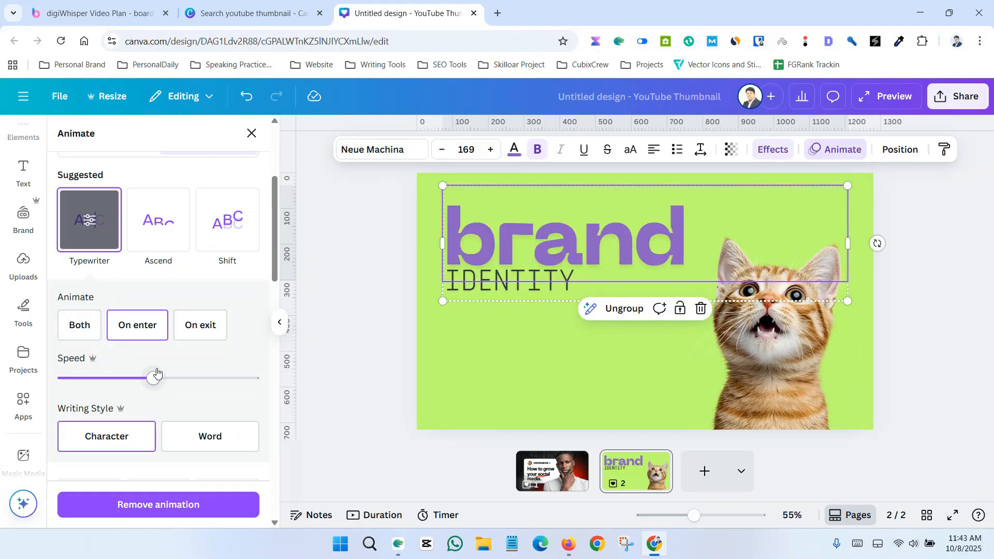
Reduce the Typewriter animation's speed to about a quarter of its range and finish editing the text
{"action": "scroll", "coordinate": [82, 381], "scroll_direction": "down", "scroll_amount": 2}
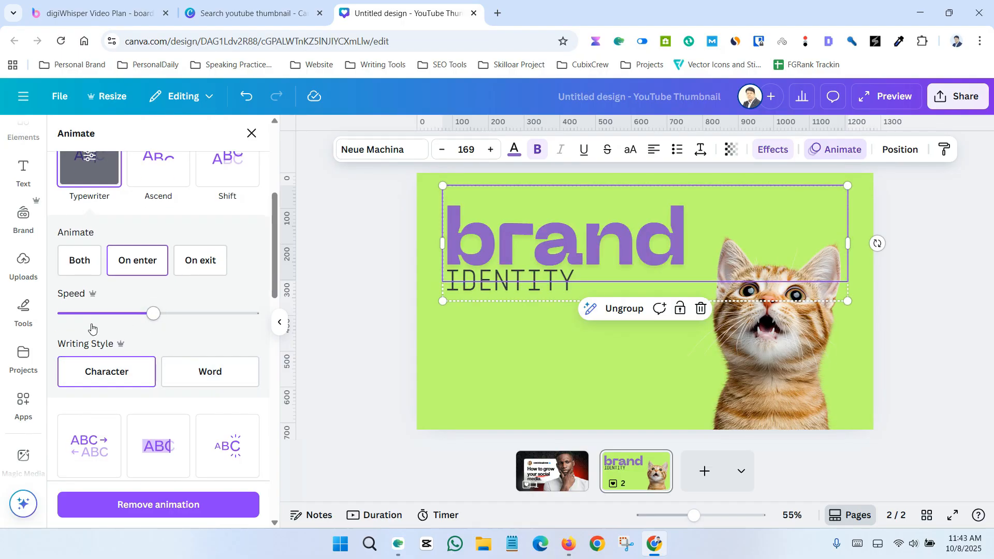
{"action": "scroll", "coordinate": [162, 369], "scroll_direction": "up", "scroll_amount": 2}
{"action": "left_click_drag", "start_coordinate": [154, 380], "coordinate": [111, 379]}
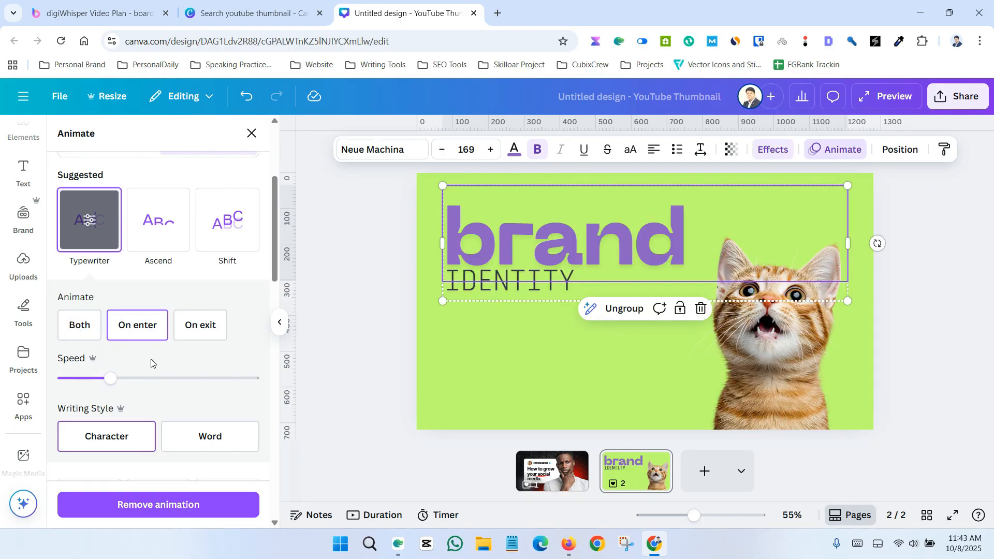
{"action": "scroll", "coordinate": [152, 361], "scroll_direction": "down", "scroll_amount": 5}
{"action": "scroll", "coordinate": [173, 384], "scroll_direction": "down", "scroll_amount": 2}
{"action": "scroll", "coordinate": [181, 381], "scroll_direction": "up", "scroll_amount": 5}
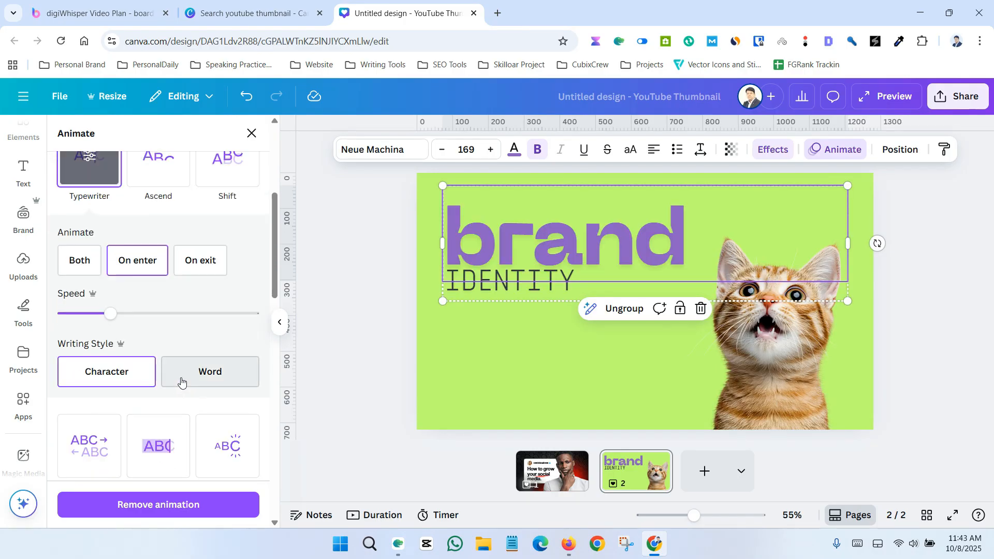
{"action": "left_click", "coordinate": [919, 346]}
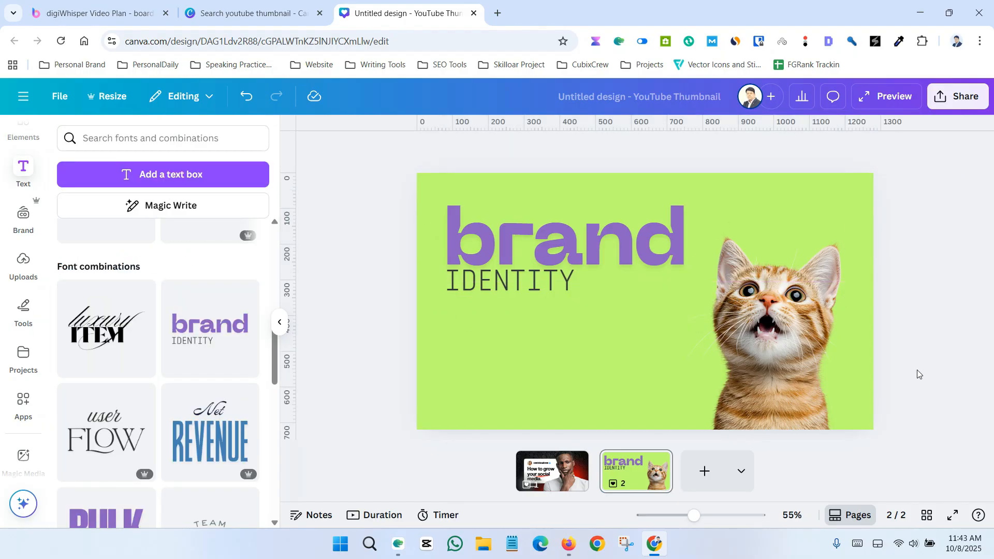
Preview the Wiggle, Rotate, Flicker and Pulse add-on effects on the cat photo
{"action": "left_click", "coordinate": [757, 343]}
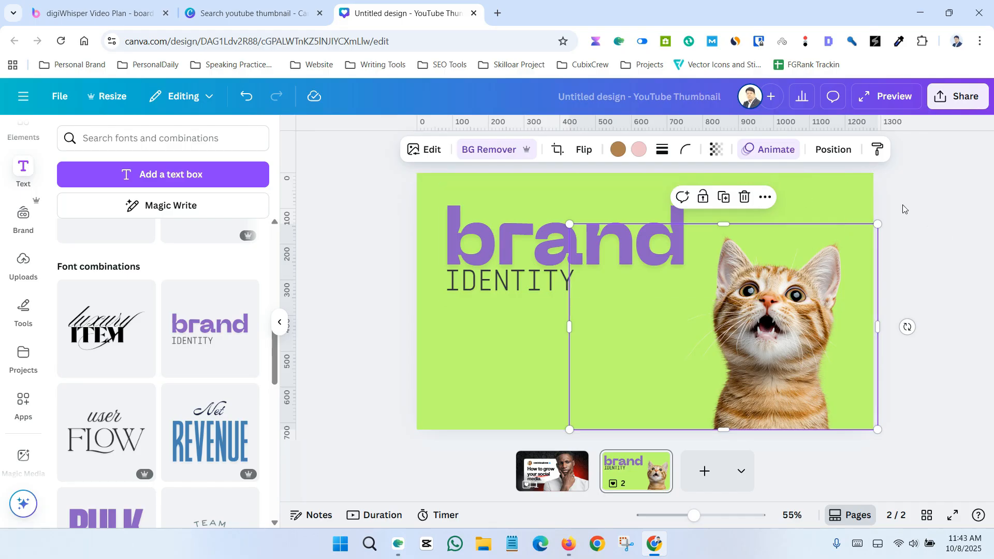
{"action": "left_click", "coordinate": [787, 150]}
{"action": "scroll", "coordinate": [146, 362], "scroll_direction": "down", "scroll_amount": 5}
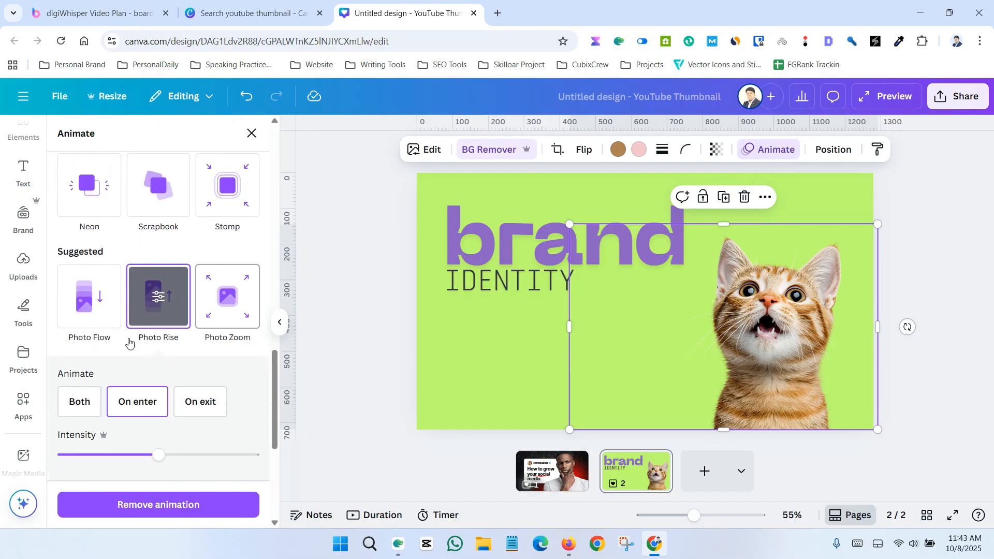
{"action": "scroll", "coordinate": [146, 378], "scroll_direction": "down", "scroll_amount": 4}
{"action": "left_click", "coordinate": [113, 445]}
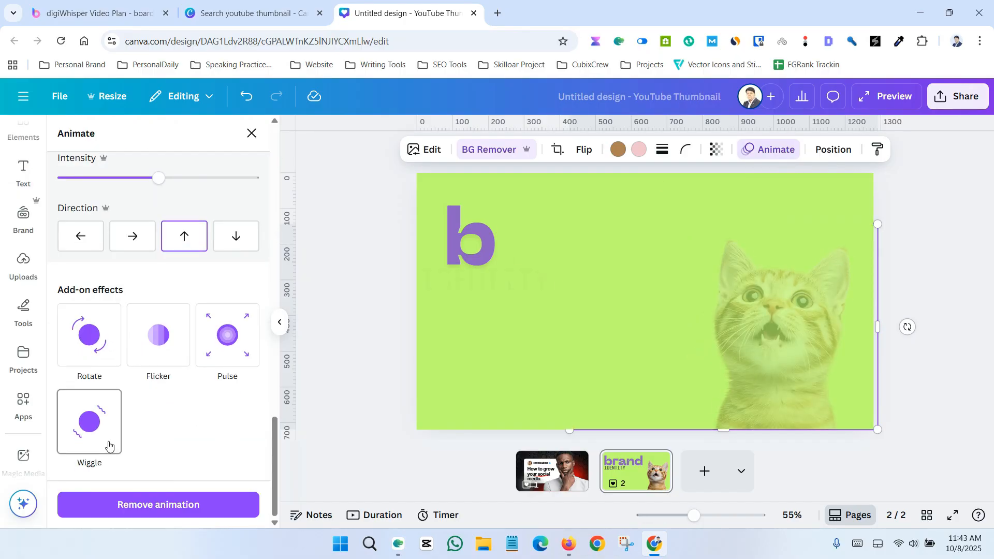
{"action": "left_click", "coordinate": [106, 370]}
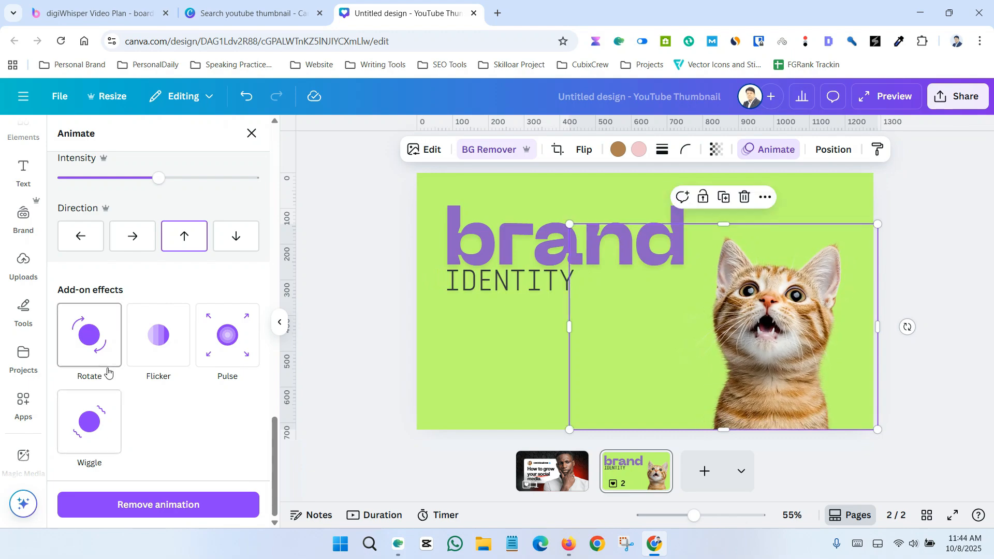
{"action": "left_click", "coordinate": [147, 345]}
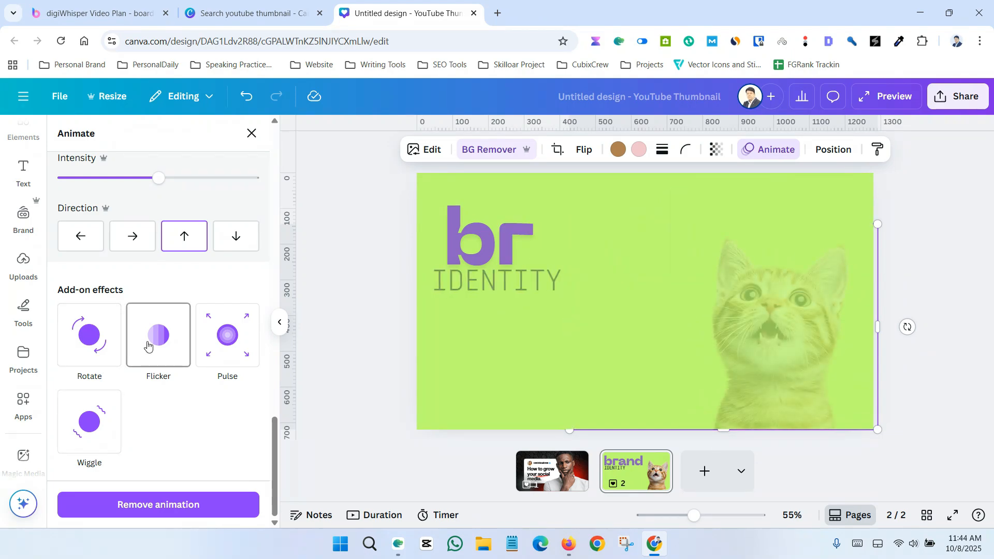
{"action": "left_click", "coordinate": [220, 339]}
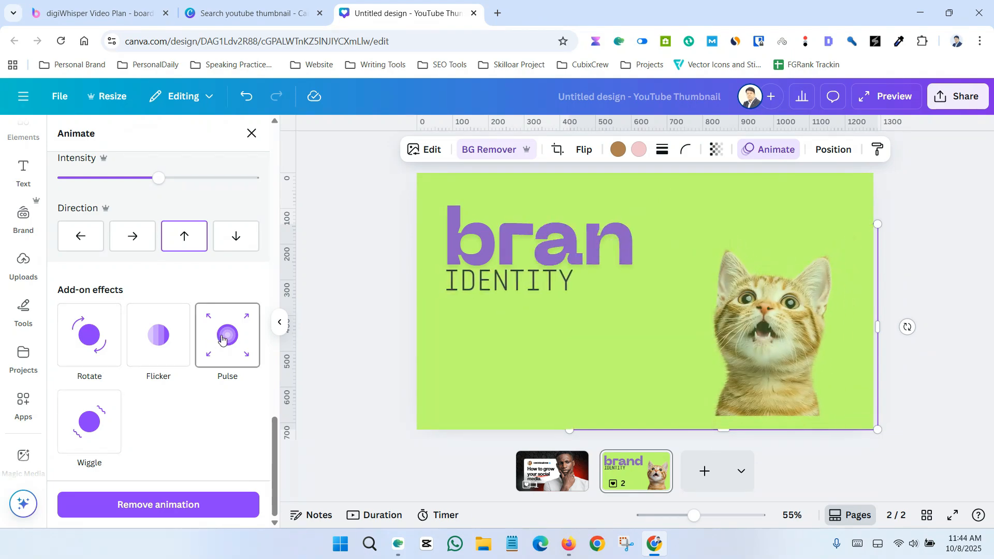
{"action": "left_click", "coordinate": [103, 437]}
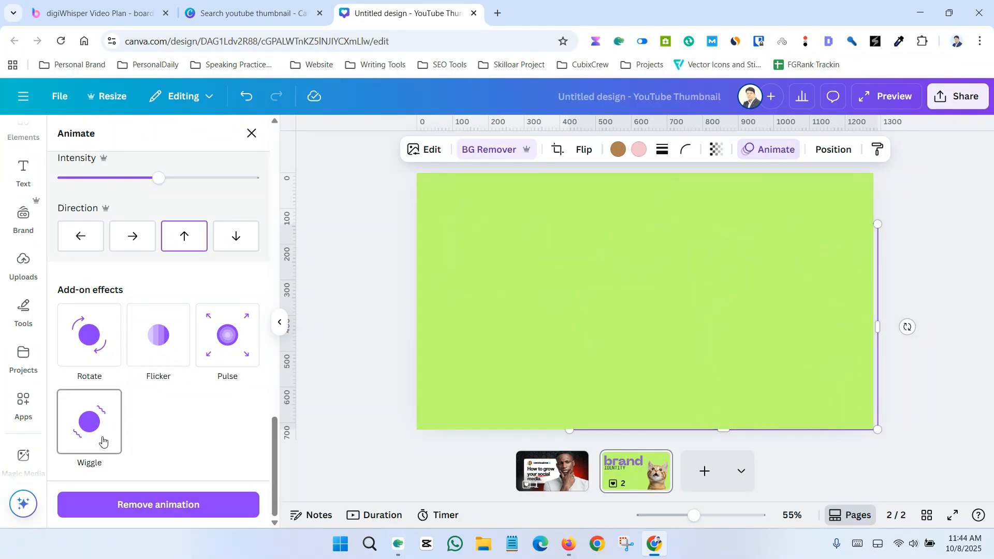
Apply the Tumble animation to the cat photo and play a preview of the animated thumbnail
{"action": "scroll", "coordinate": [83, 434], "scroll_direction": "up", "scroll_amount": 6}
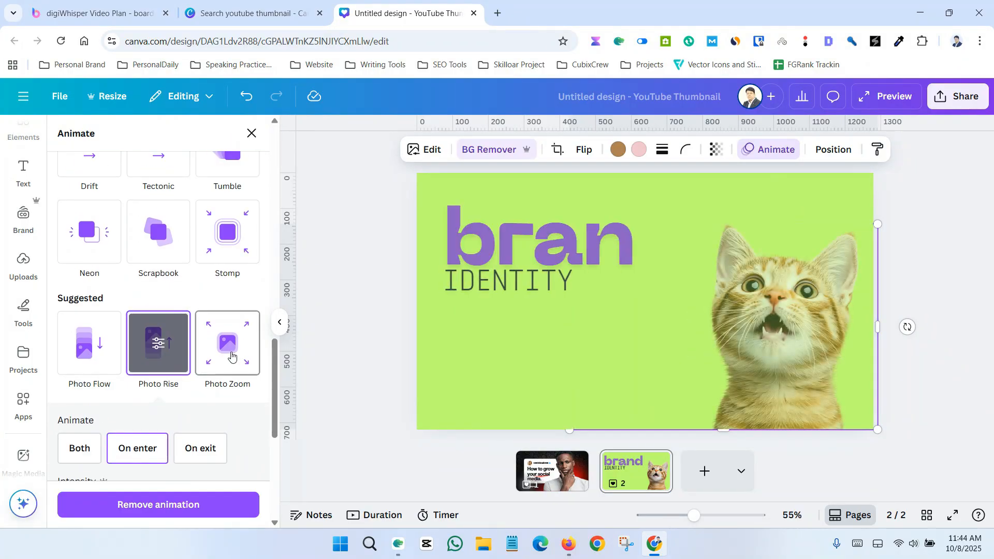
{"action": "scroll", "coordinate": [228, 357], "scroll_direction": "up", "scroll_amount": 3}
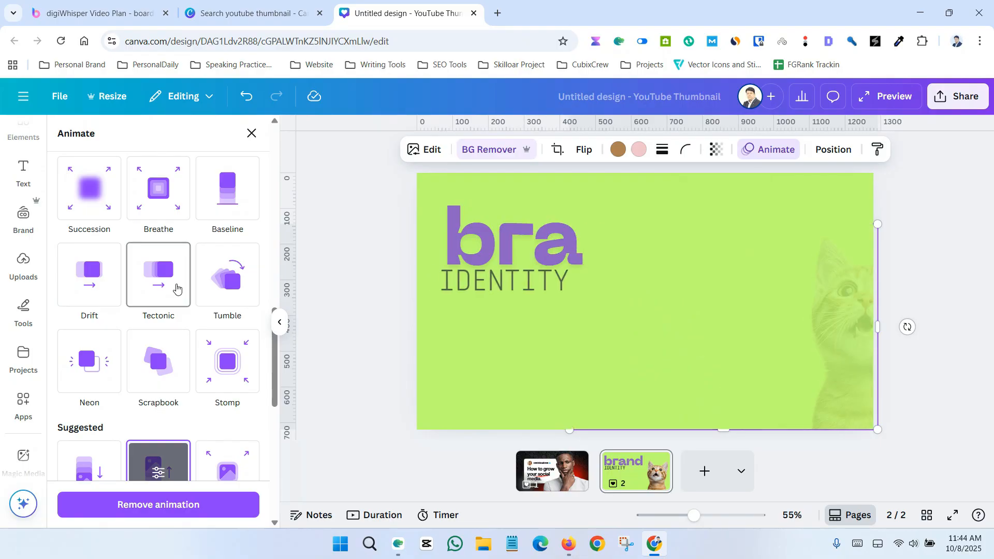
{"action": "scroll", "coordinate": [228, 288], "scroll_direction": "up", "scroll_amount": 2}
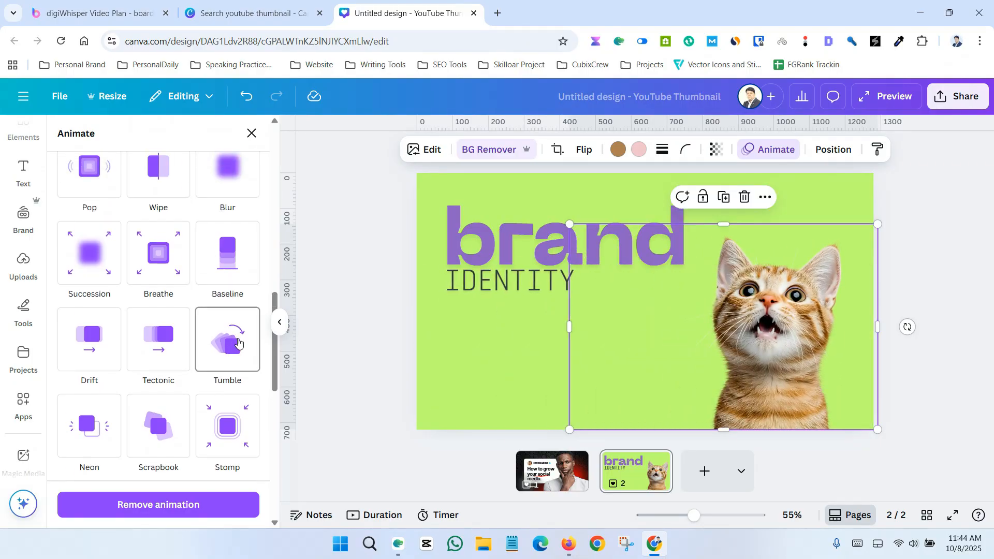
{"action": "left_click", "coordinate": [237, 337]}
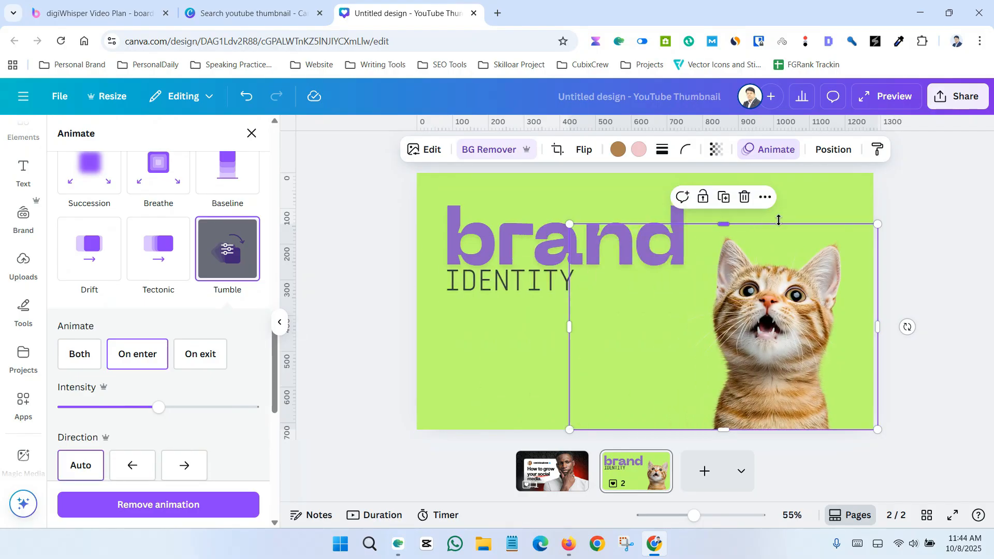
{"action": "left_click", "coordinate": [932, 231]}
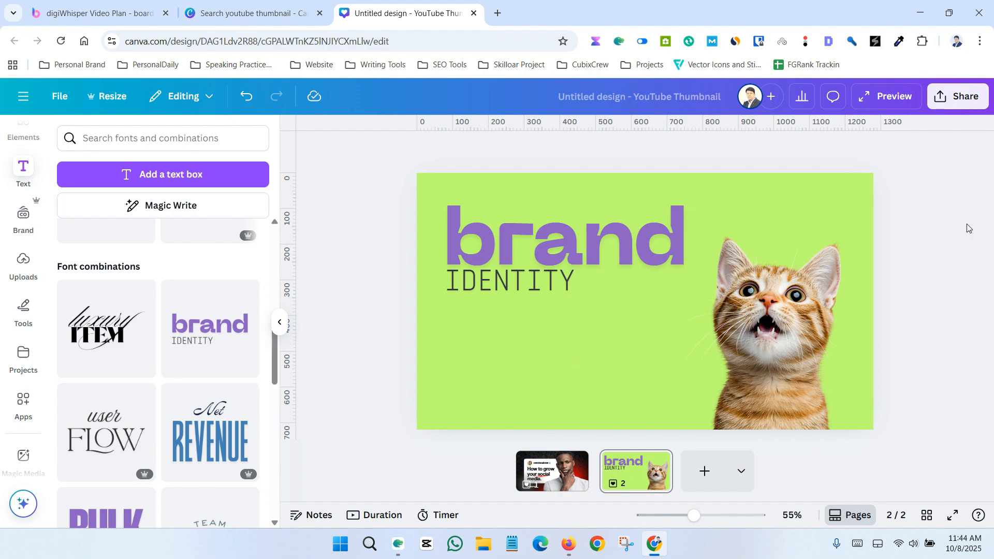
{"action": "left_click", "coordinate": [883, 100]}
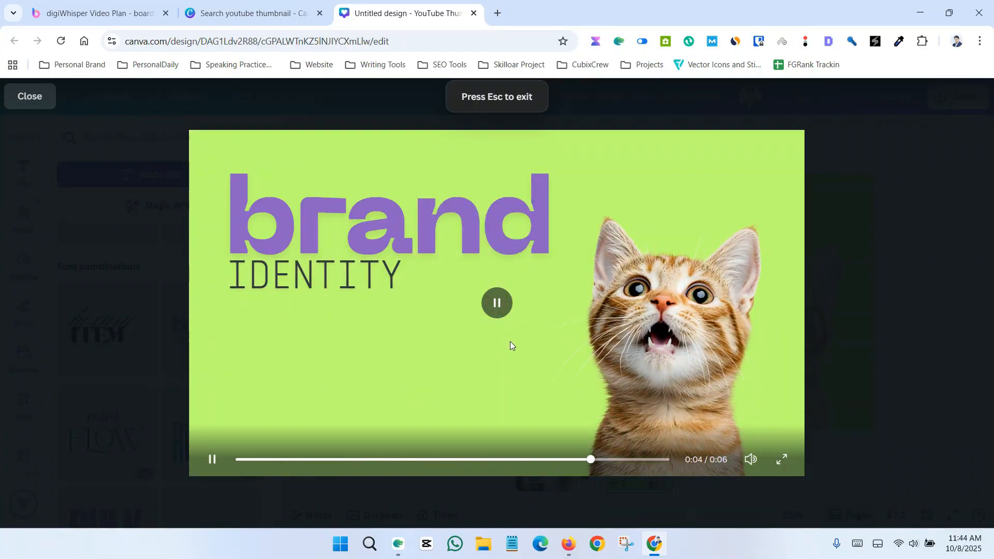
{"action": "left_click", "coordinate": [906, 343]}
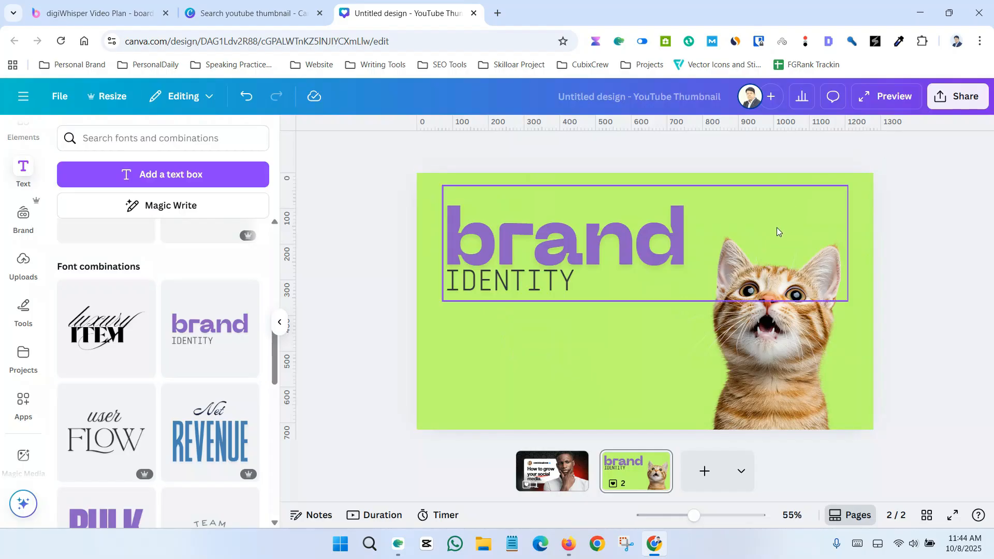
Set the brand identity page's duration to 1.0 second and play the design preview
{"action": "left_click", "coordinate": [427, 196]}
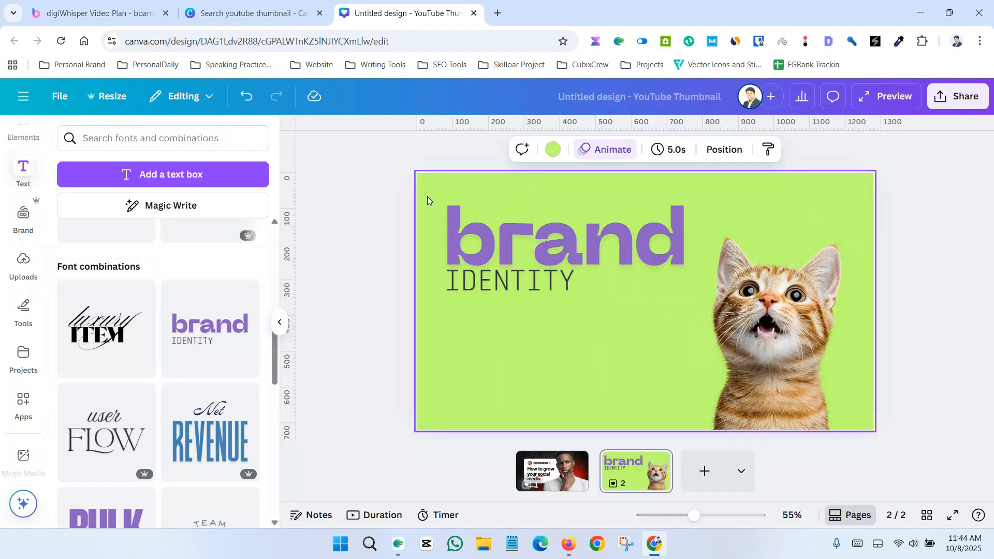
{"action": "left_click", "coordinate": [672, 150]}
{"action": "left_click", "coordinate": [738, 203]}
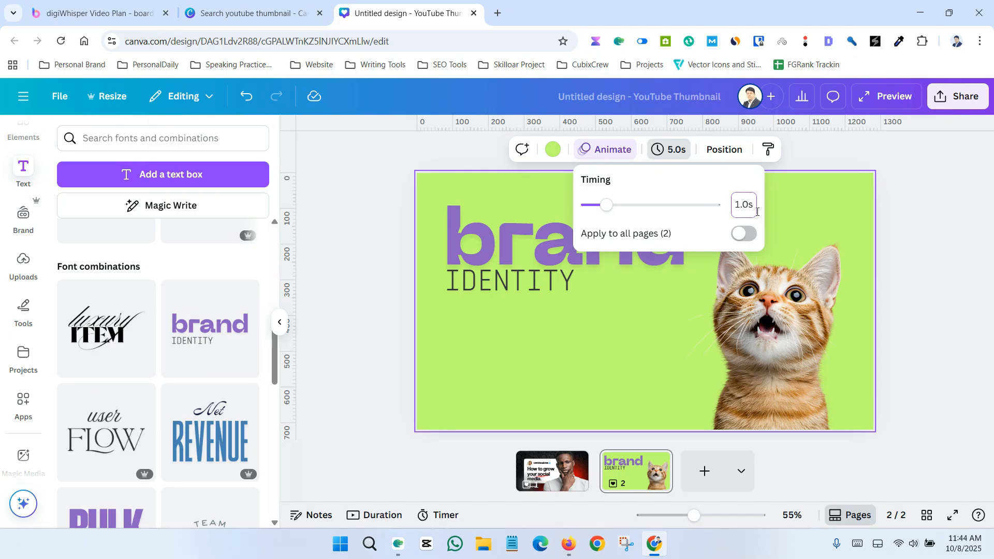
{"action": "left_click", "coordinate": [929, 283]}
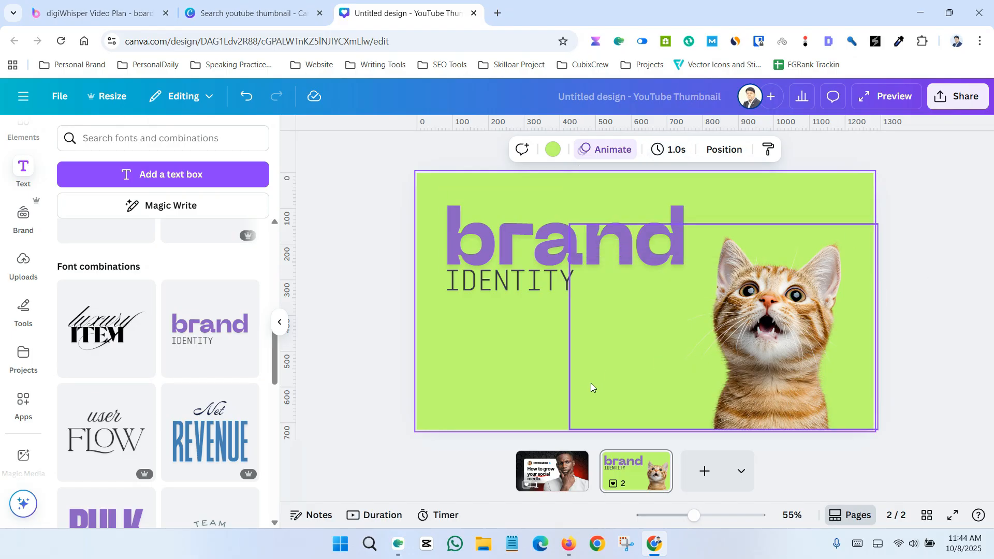
{"action": "left_click", "coordinate": [633, 460]}
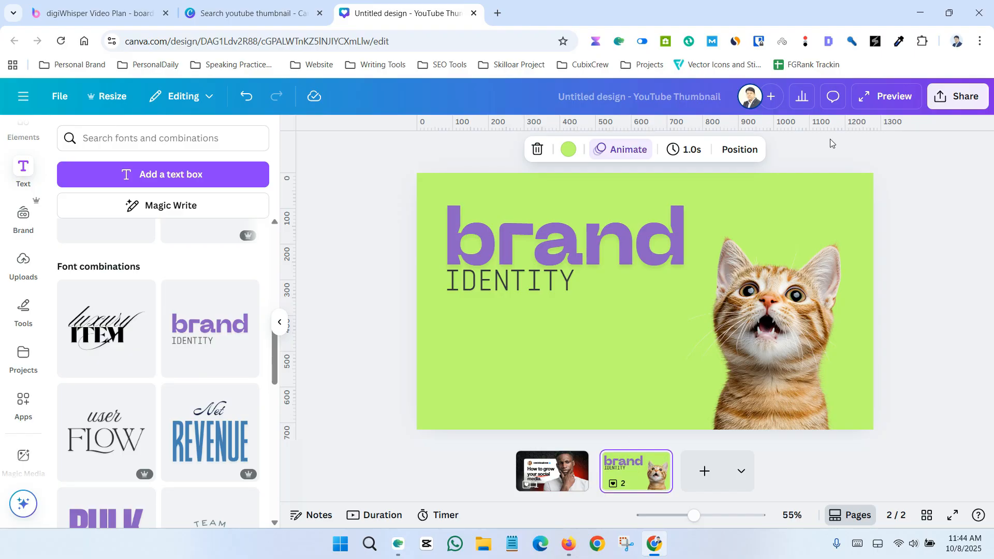
{"action": "left_click", "coordinate": [889, 102]}
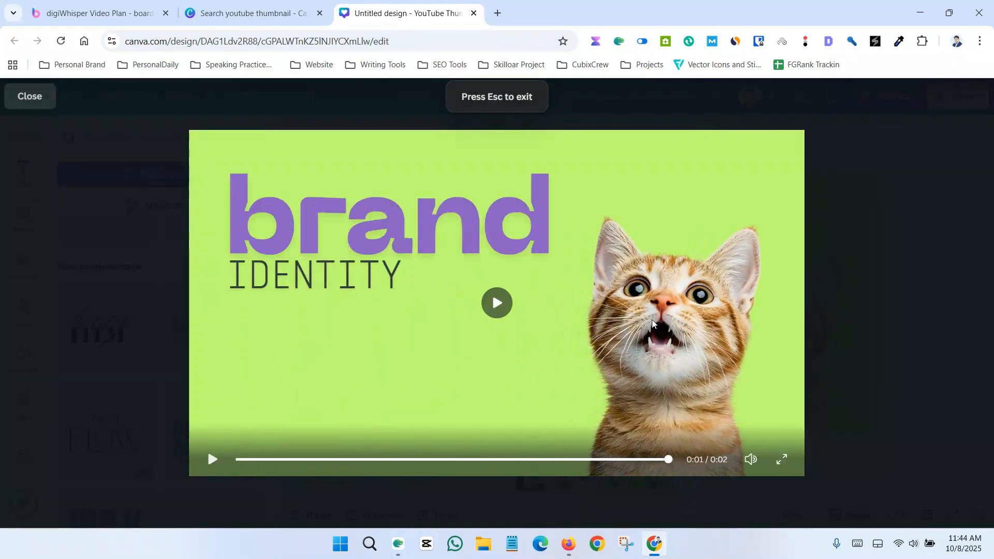
{"action": "left_click", "coordinate": [867, 250]}
Delete the social media template page and preview the remaining brand identity page
{"action": "scroll", "coordinate": [642, 249], "scroll_direction": "up", "scroll_amount": 2}
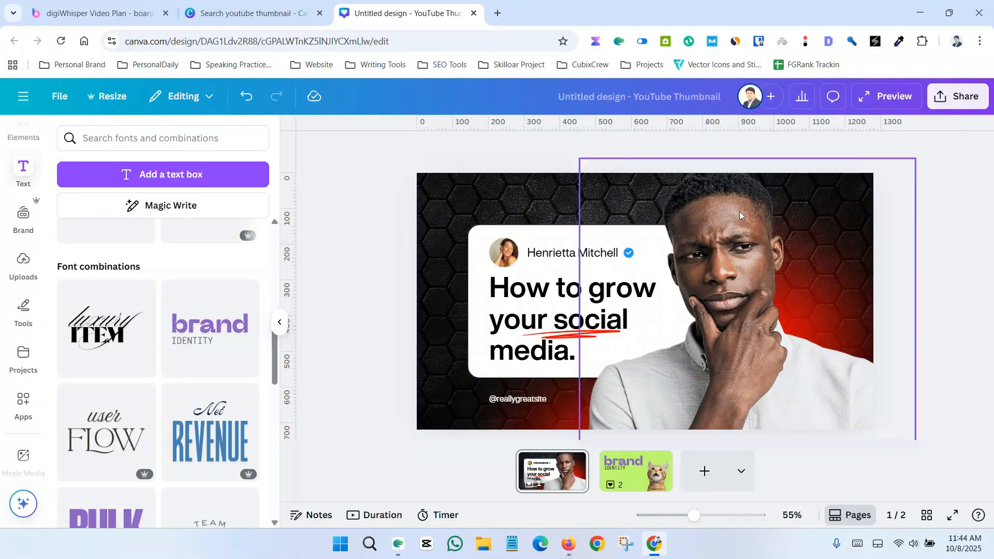
{"action": "left_click", "coordinate": [418, 184]}
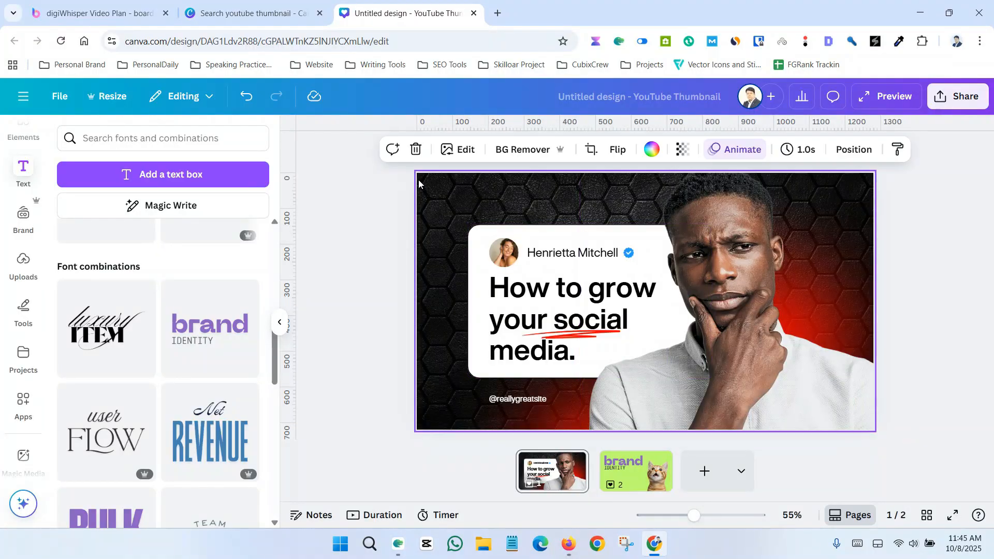
{"action": "left_click", "coordinate": [575, 462]}
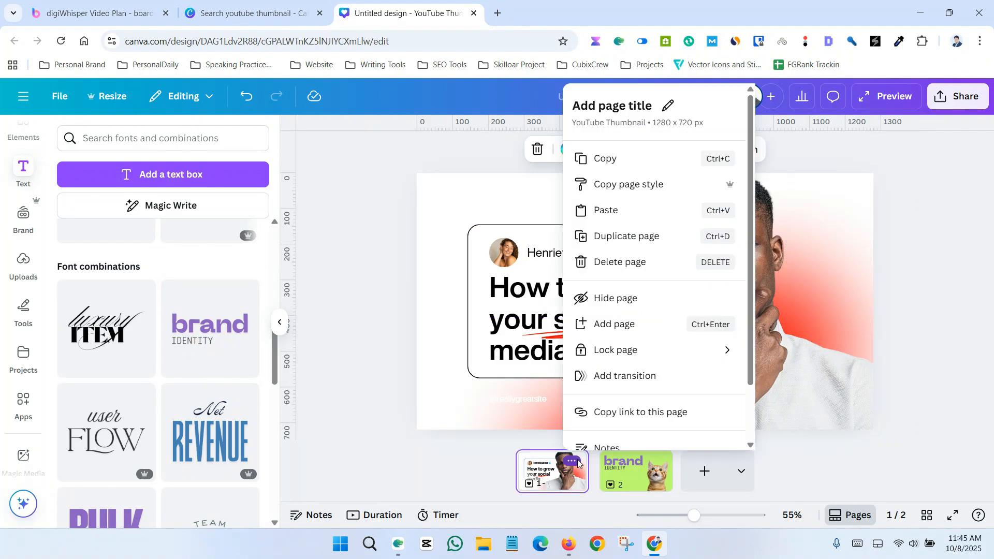
{"action": "scroll", "coordinate": [606, 340], "scroll_direction": "down", "scroll_amount": 2}
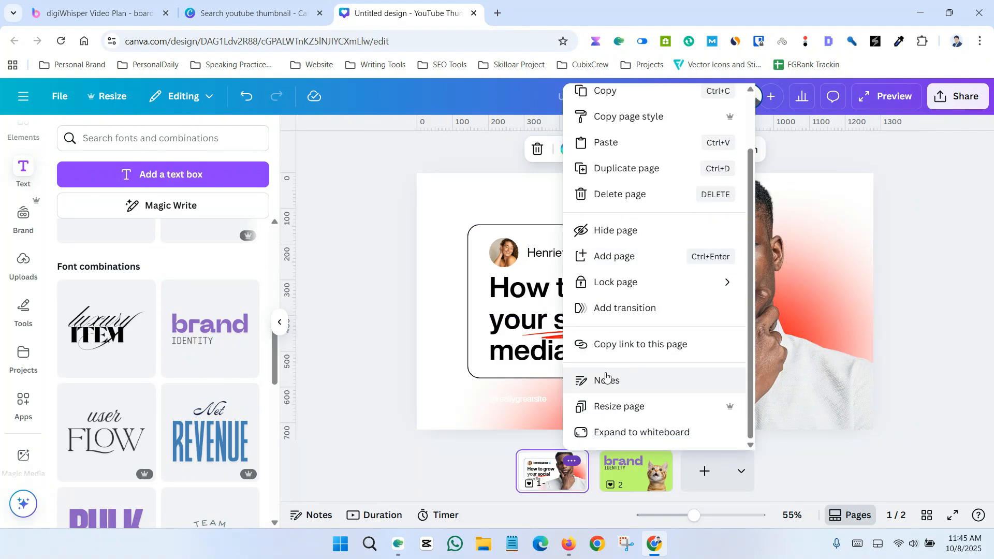
{"action": "scroll", "coordinate": [622, 323], "scroll_direction": "up", "scroll_amount": 2}
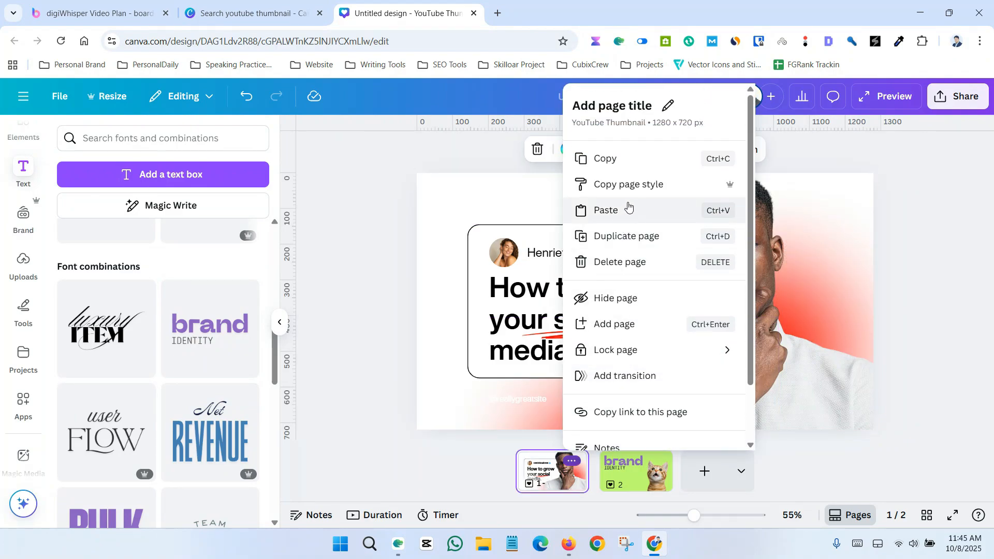
{"action": "left_click", "coordinate": [638, 260]}
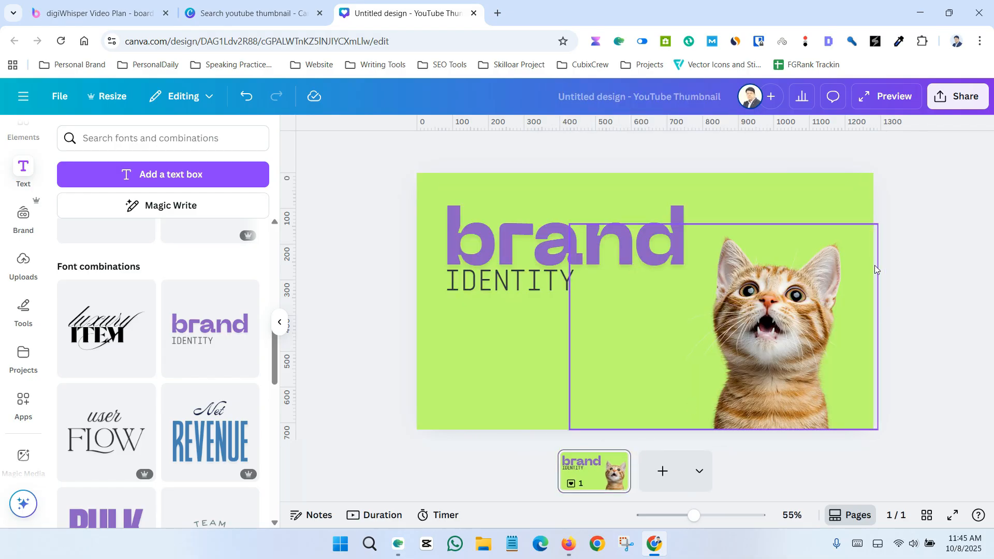
{"action": "left_click", "coordinate": [880, 97]}
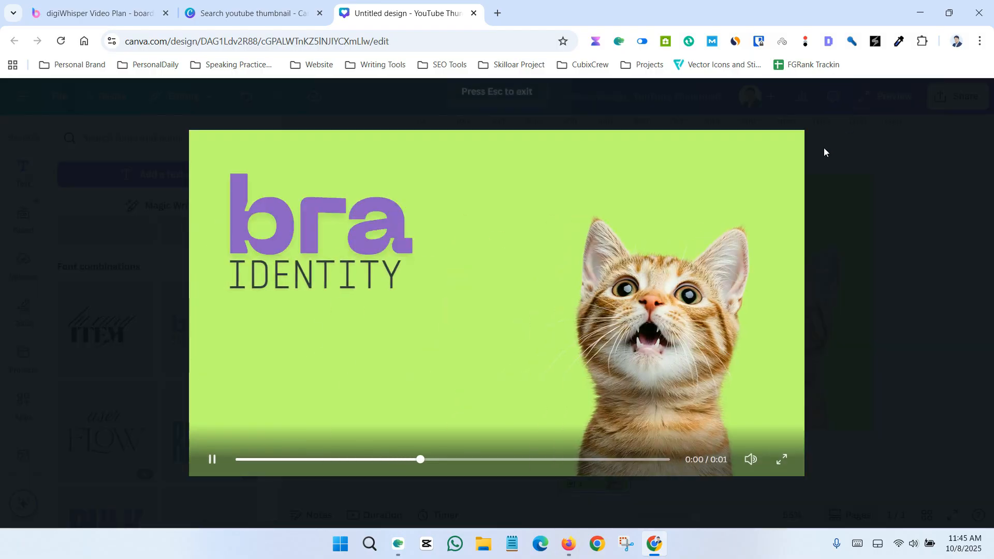
{"action": "key", "text": "Escape"}
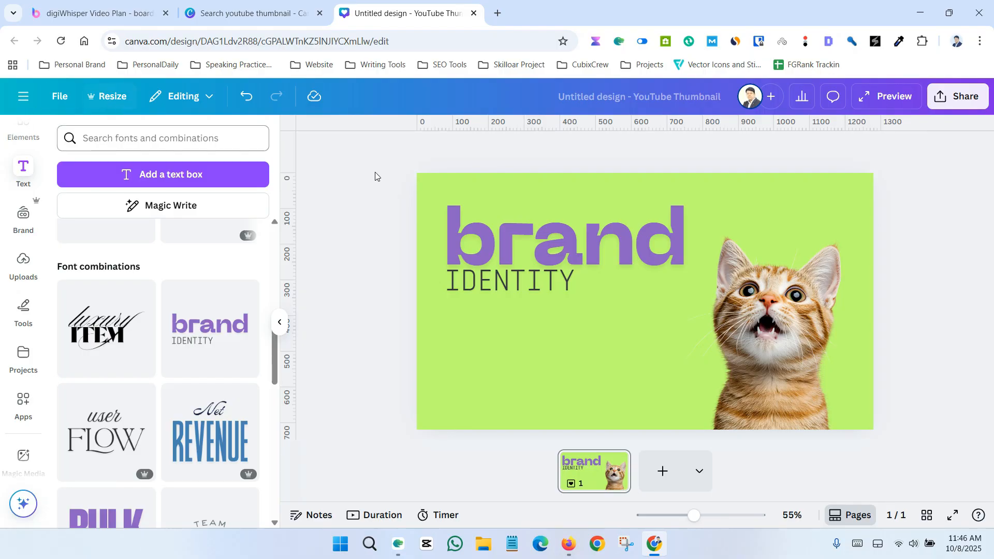
Return to the Canva home page, close the old thumbnail search tab and search the templates for "Video"
{"action": "left_click", "coordinate": [22, 102]}
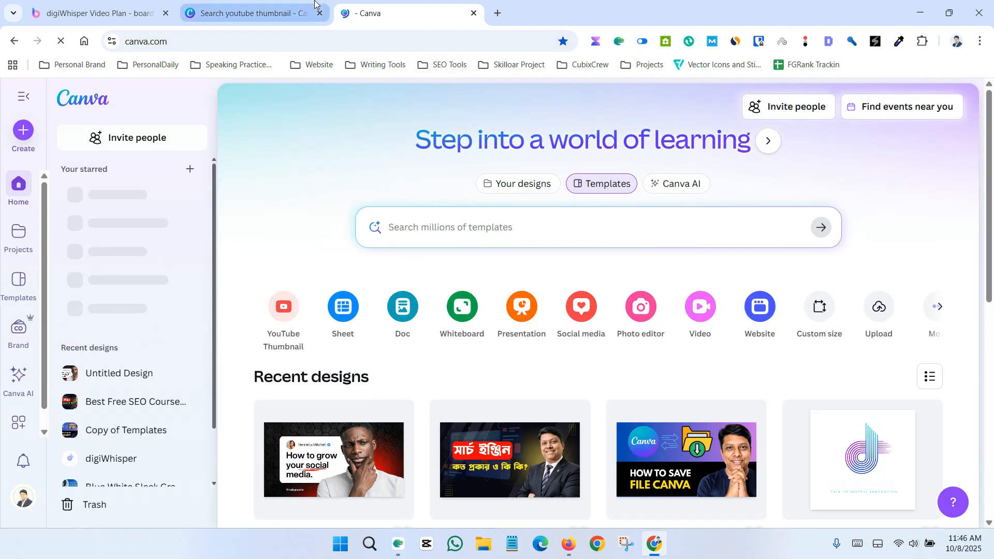
{"action": "left_click", "coordinate": [319, 14]}
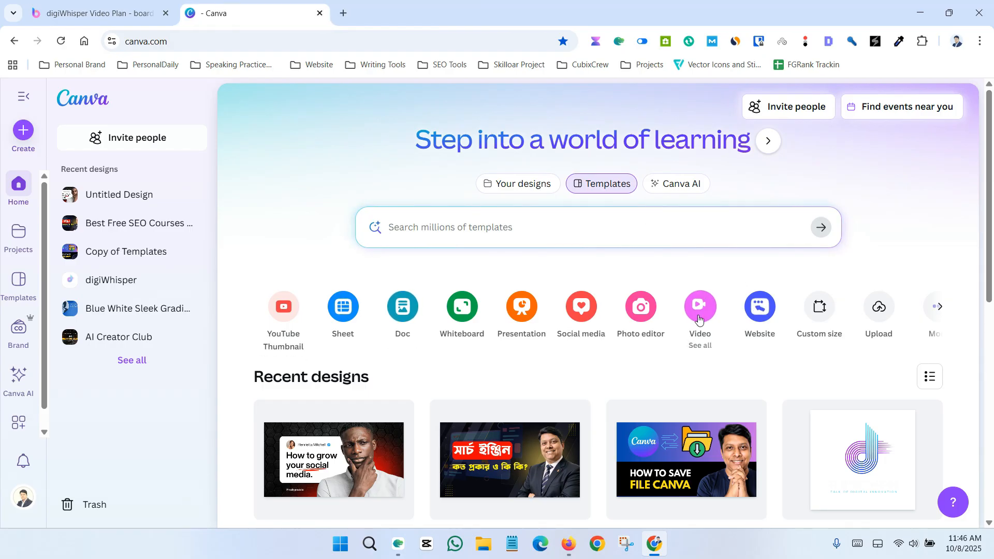
{"action": "type", "text": "Video"}
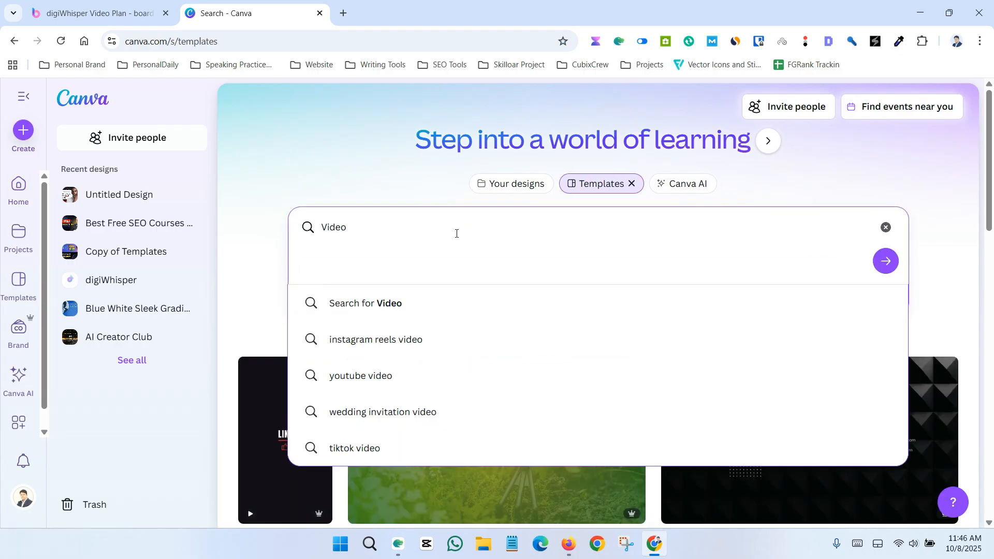
{"action": "key", "text": "Return"}
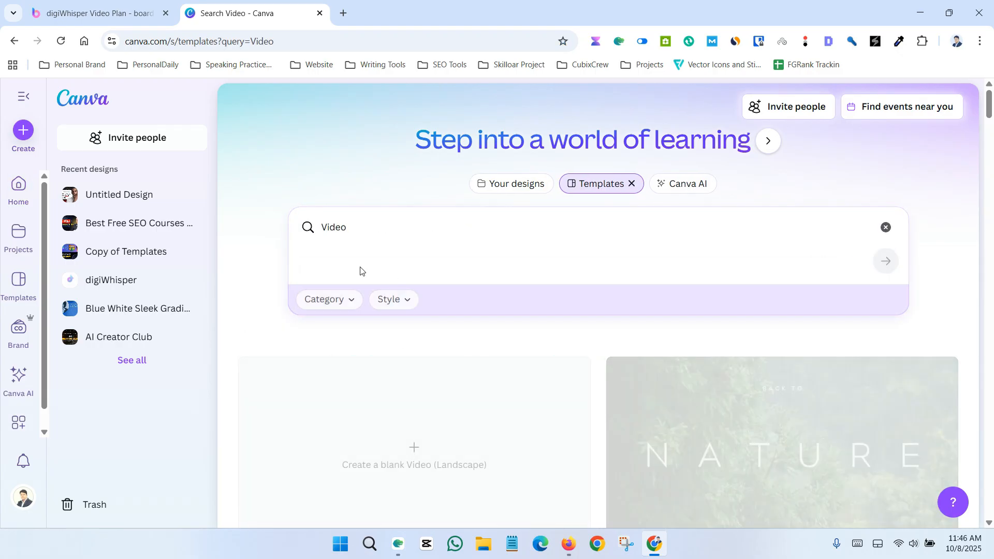
Create a blank landscape video from the template results and close the search tab
{"action": "scroll", "coordinate": [500, 296], "scroll_direction": "down", "scroll_amount": 4}
{"action": "scroll", "coordinate": [572, 315], "scroll_direction": "up", "scroll_amount": 4}
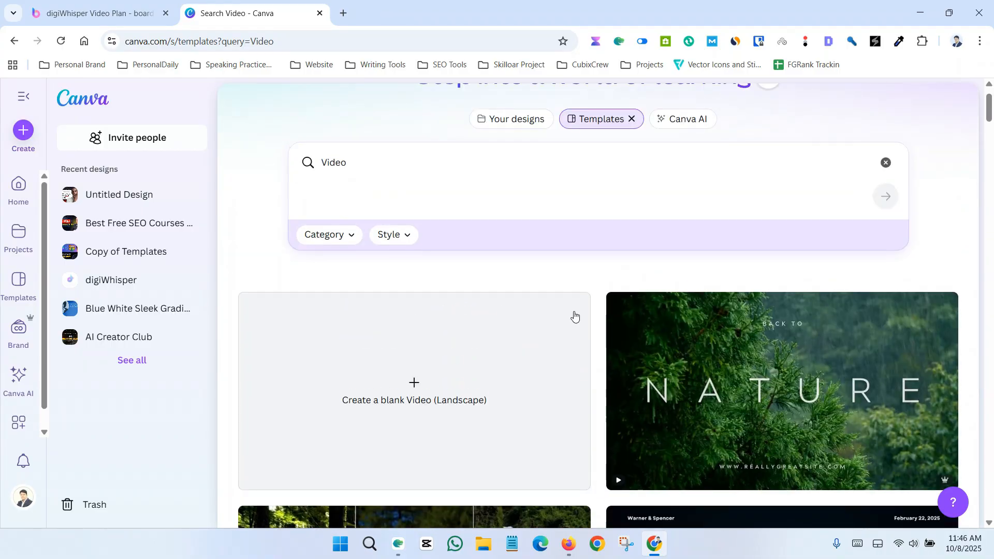
{"action": "scroll", "coordinate": [420, 327], "scroll_direction": "down", "scroll_amount": 3}
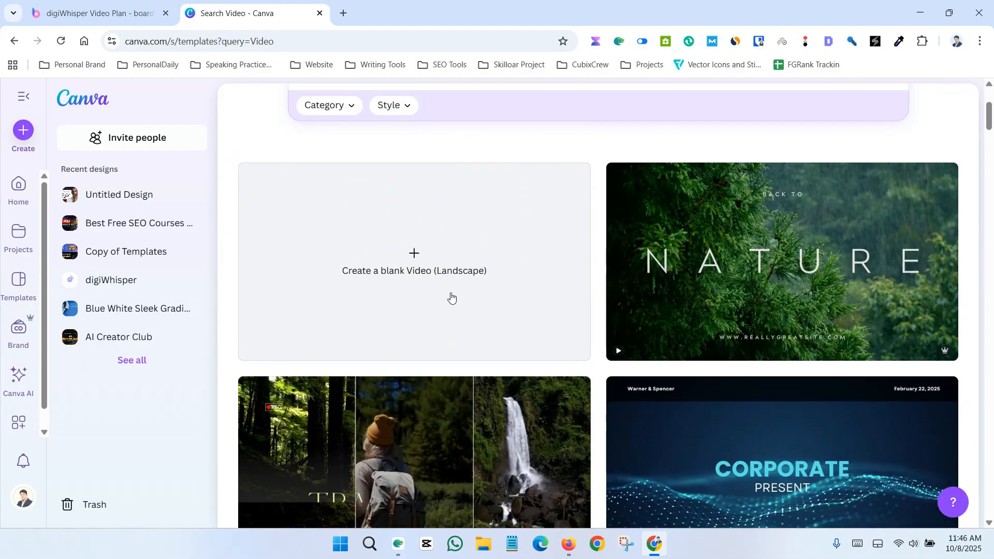
{"action": "scroll", "coordinate": [412, 295], "scroll_direction": "up", "scroll_amount": 2}
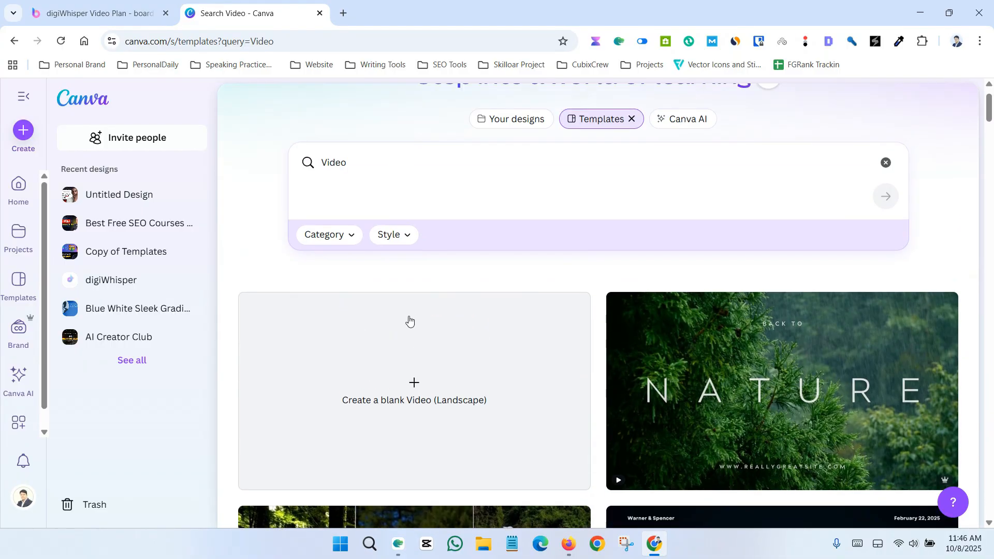
{"action": "left_click", "coordinate": [426, 390]}
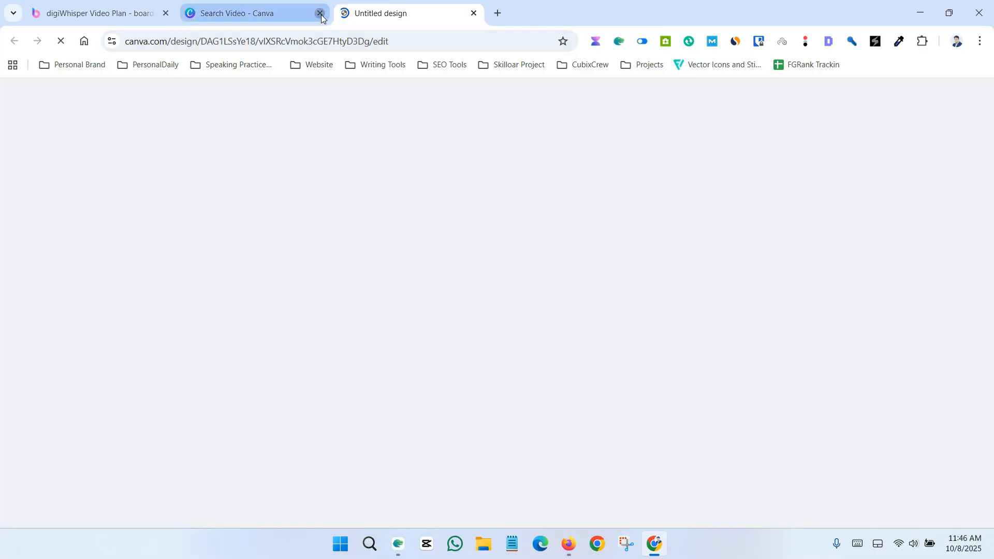
{"action": "left_click", "coordinate": [320, 13]}
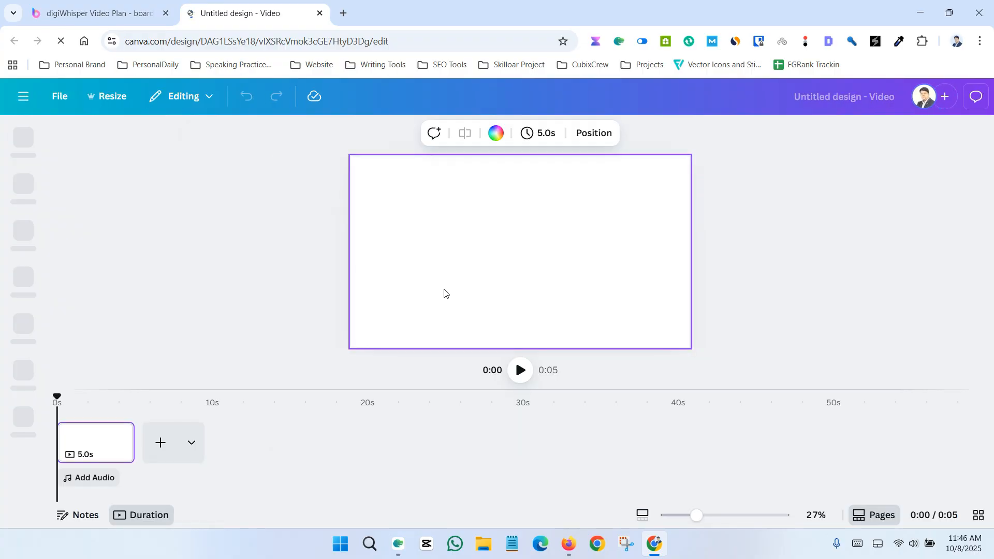
Search the elements library for "landscape background"
{"action": "left_click", "coordinate": [881, 256]}
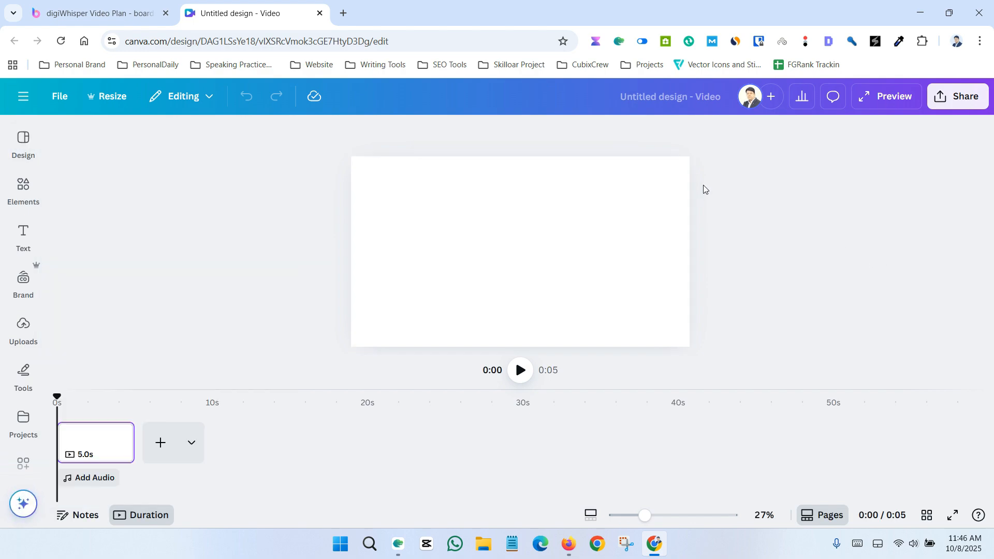
{"action": "left_click", "coordinate": [24, 187]}
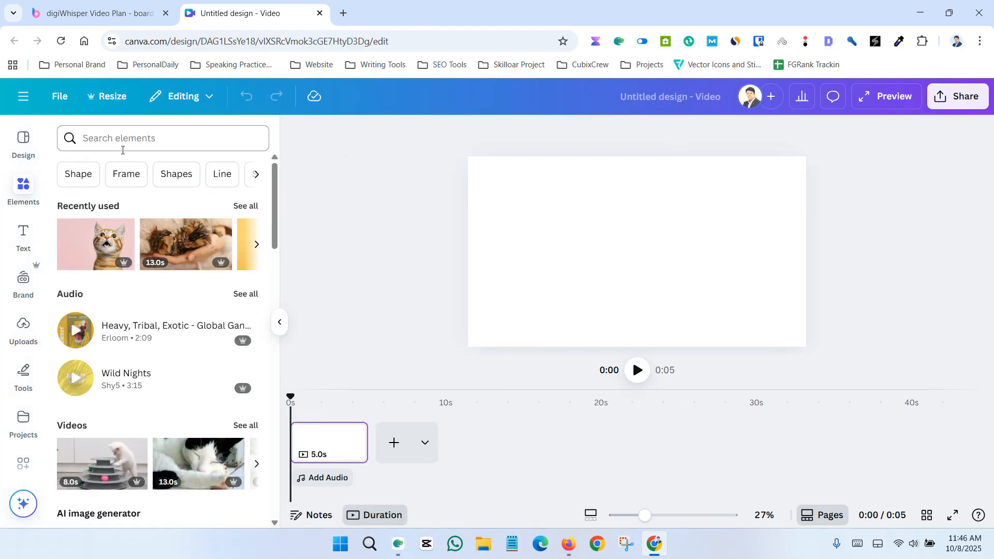
{"action": "left_click", "coordinate": [194, 142]}
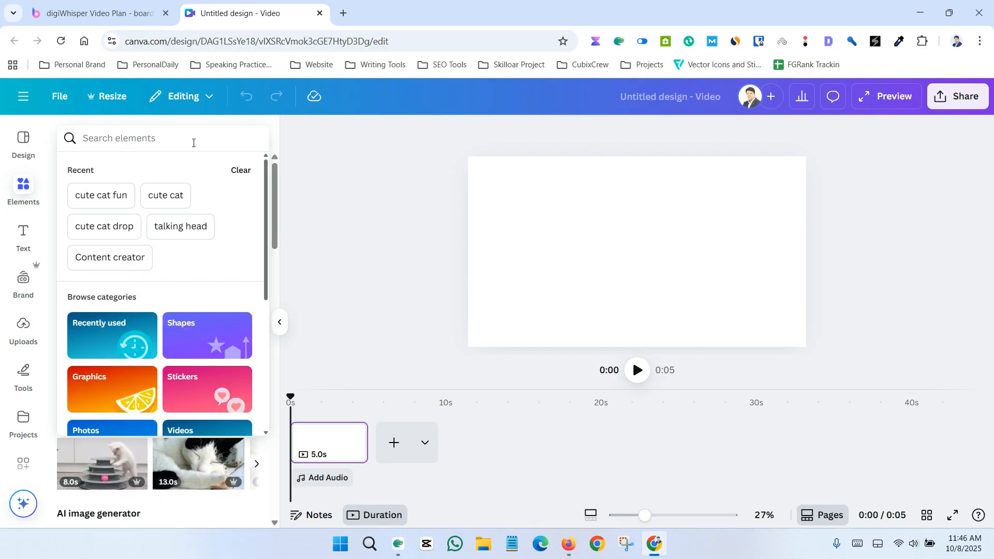
{"action": "type", "text": "lan"}
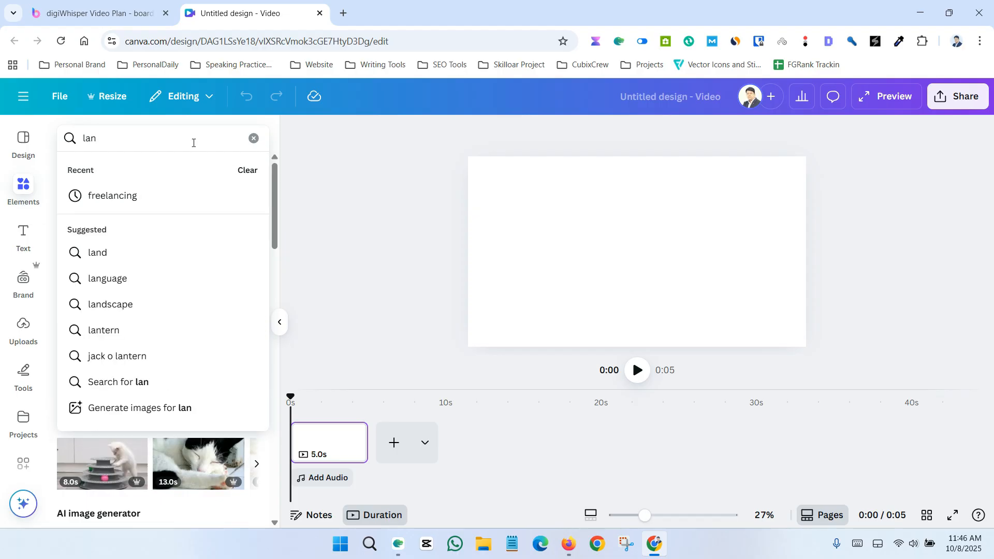
{"action": "type", "text": "dscape"}
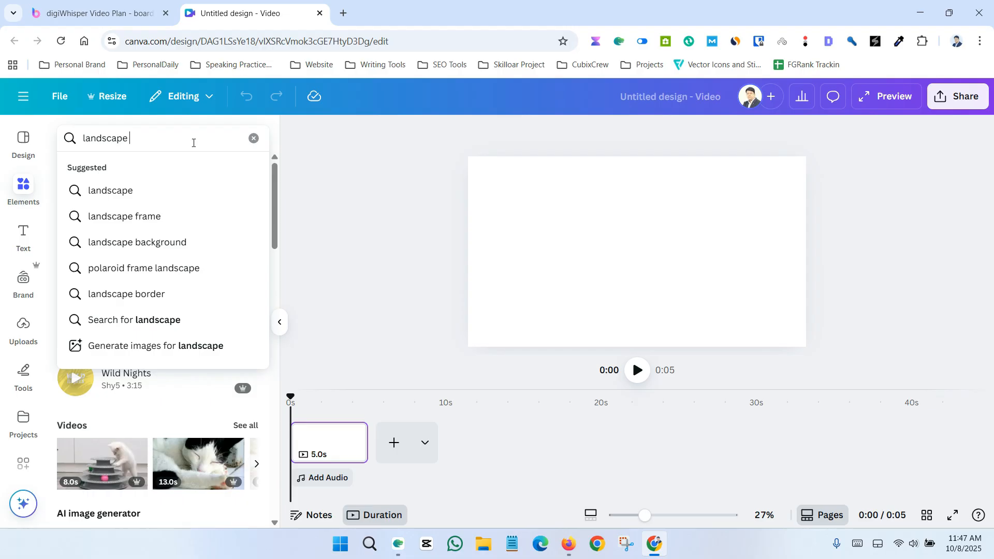
{"action": "left_click", "coordinate": [176, 244]}
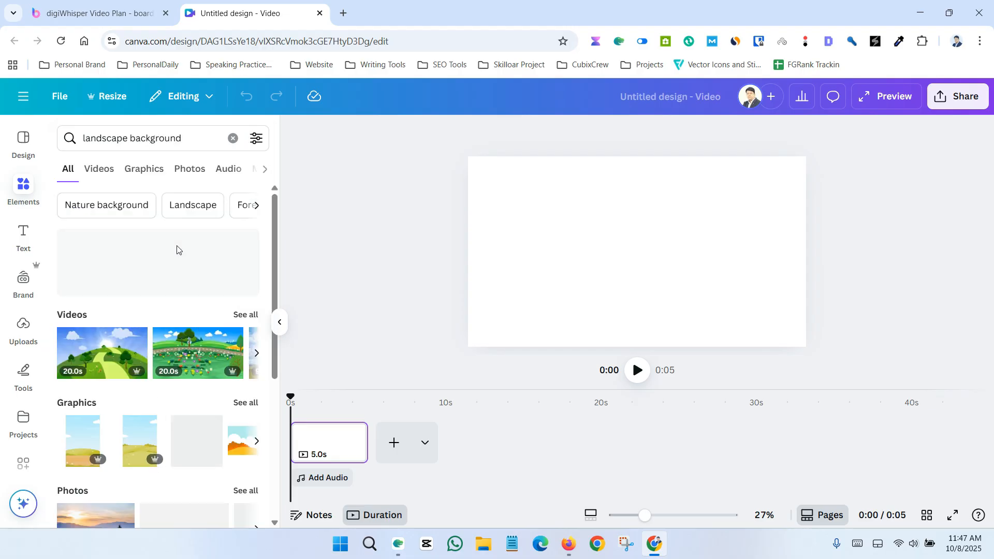
Limit the landscape background results to graphics and browse for a suitable scene
{"action": "left_click", "coordinate": [143, 172]}
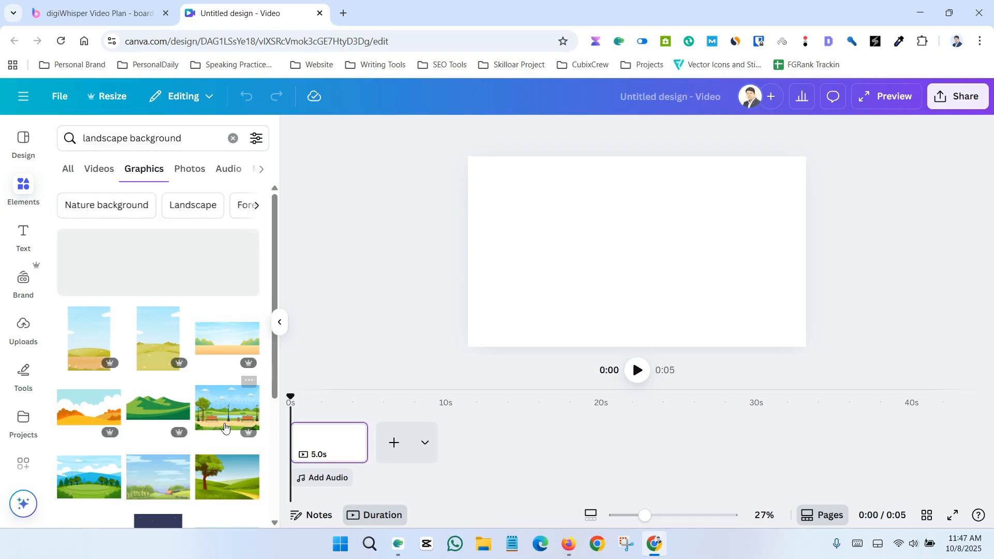
{"action": "scroll", "coordinate": [189, 286], "scroll_direction": "down", "scroll_amount": 4}
{"action": "scroll", "coordinate": [204, 329], "scroll_direction": "up", "scroll_amount": 4}
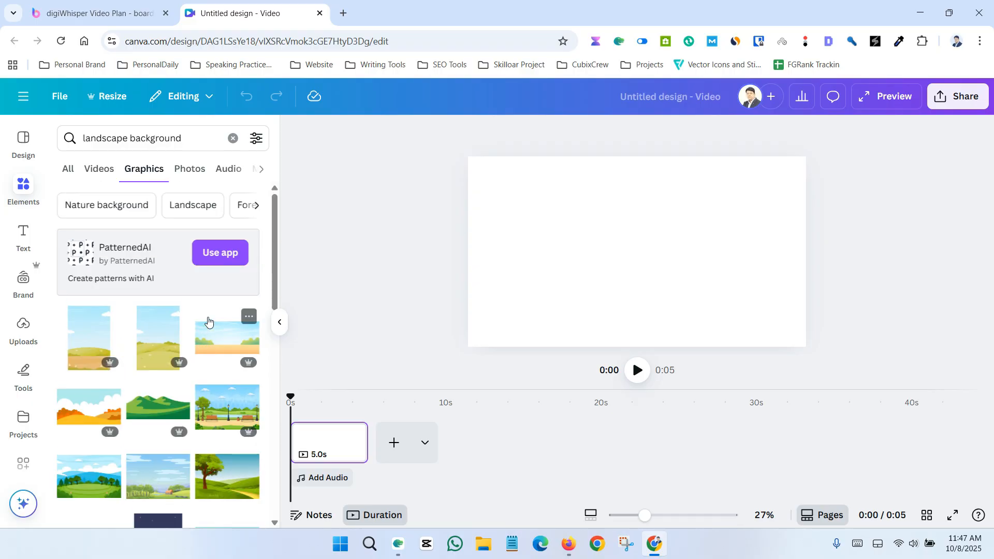
{"action": "scroll", "coordinate": [208, 321], "scroll_direction": "down", "scroll_amount": 5}
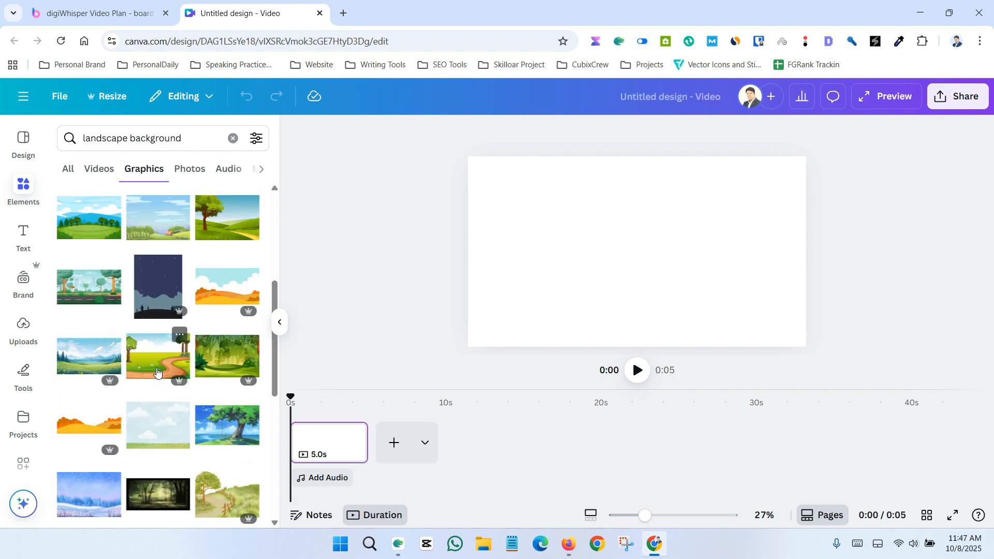
Add the meadow graphic with the winding dirt path and enlarge it to cover the whole page
{"action": "left_click", "coordinate": [155, 373]}
{"action": "left_click", "coordinate": [834, 244]}
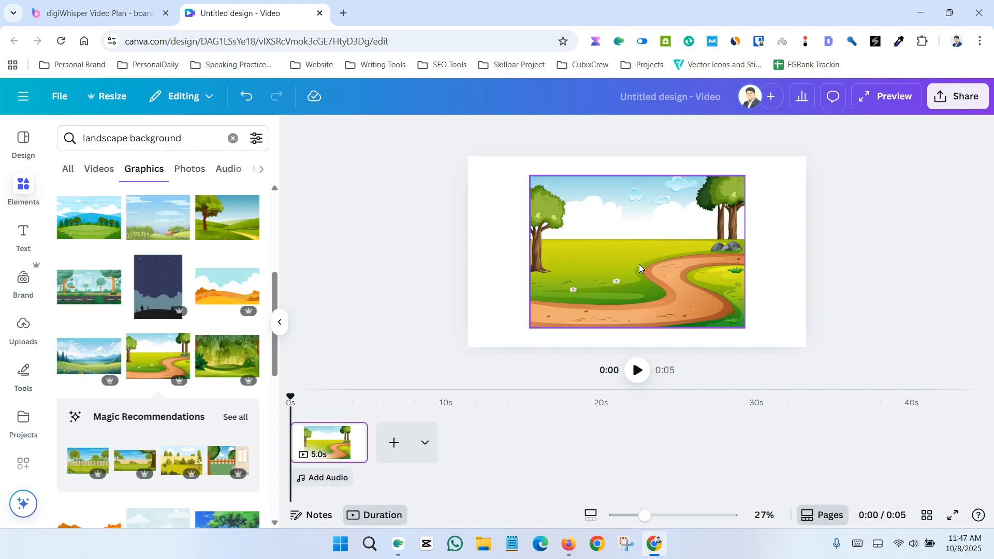
{"action": "left_click_drag", "start_coordinate": [634, 265], "coordinate": [572, 246]}
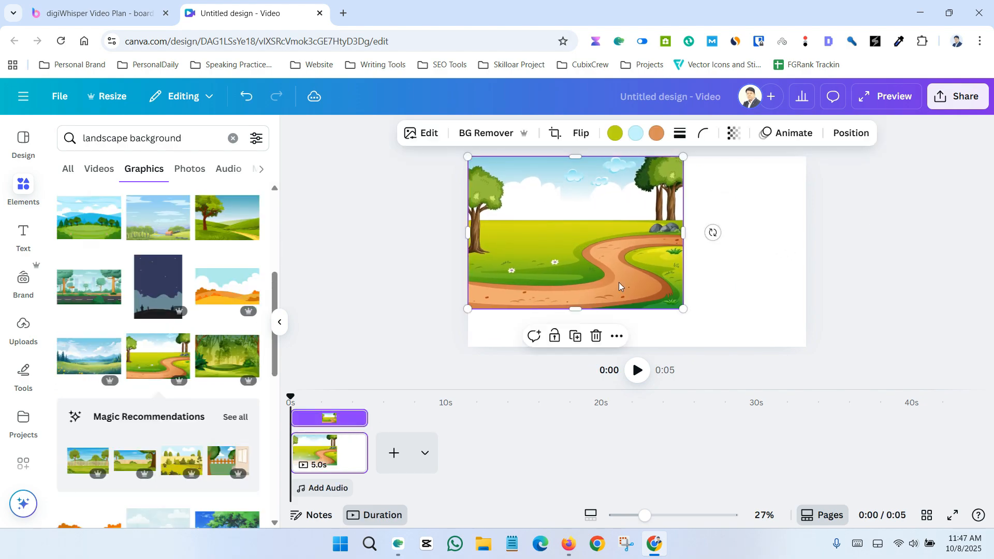
{"action": "left_click_drag", "start_coordinate": [681, 307], "coordinate": [833, 347]}
{"action": "left_click", "coordinate": [872, 337]}
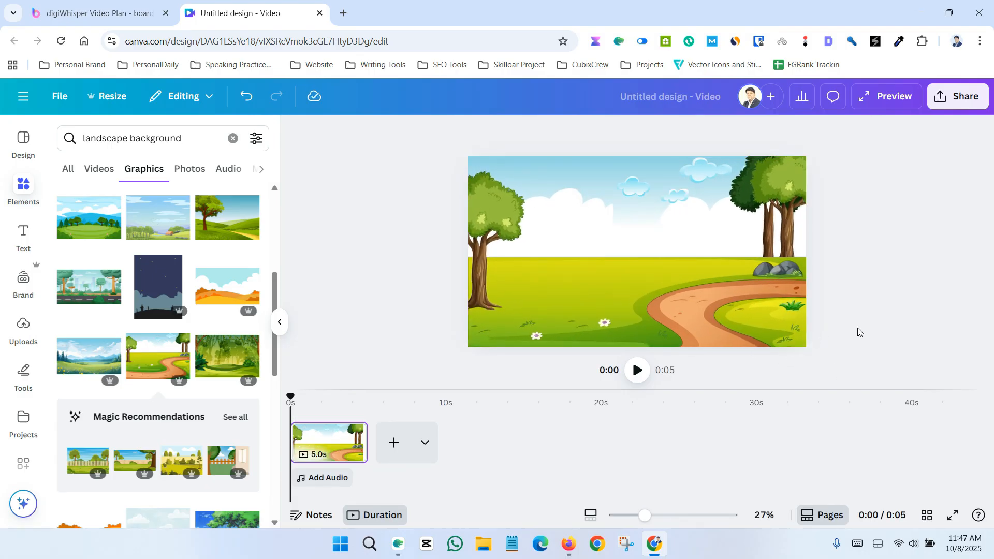
Delete the meadow landscape graphic from the page
{"action": "scroll", "coordinate": [176, 354], "scroll_direction": "down", "scroll_amount": 6}
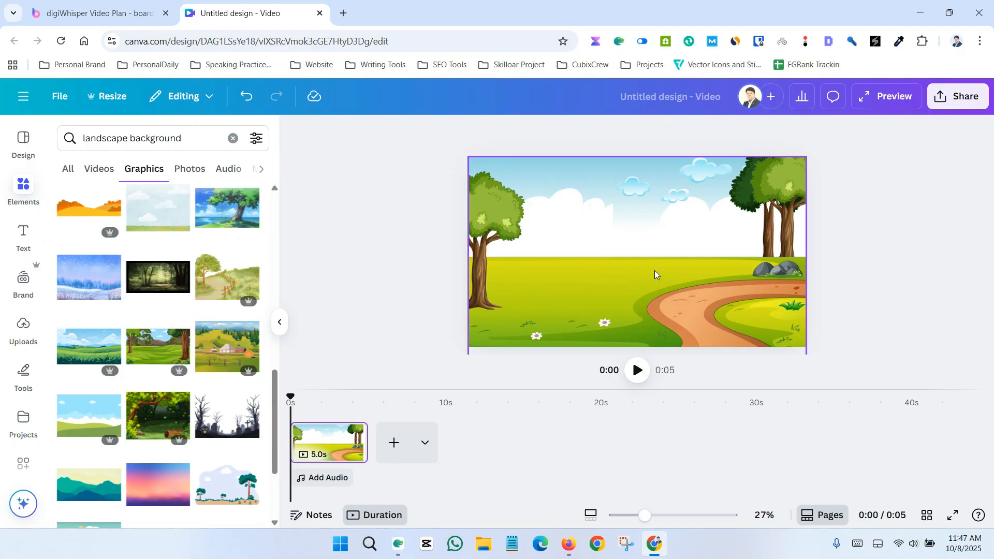
{"action": "left_click", "coordinate": [596, 283]}
{"action": "key", "text": "Delete"}
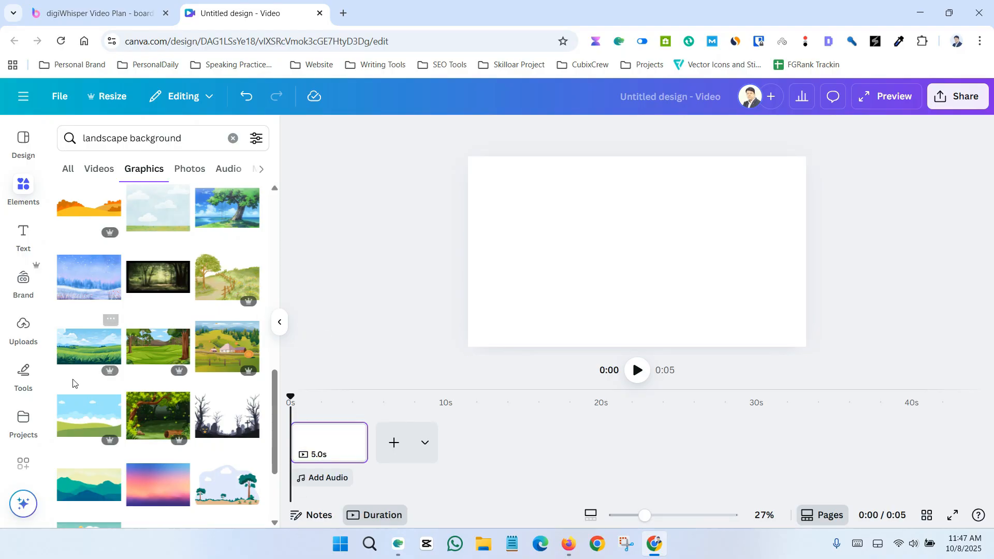
Refine the graphics search to "landscape background road"
{"action": "scroll", "coordinate": [134, 401], "scroll_direction": "down", "scroll_amount": 5}
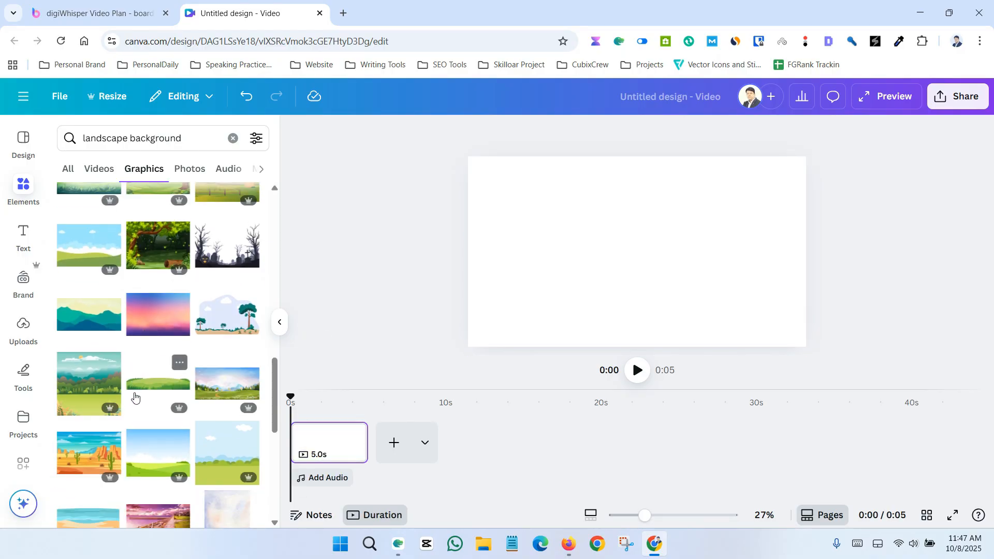
{"action": "left_click", "coordinate": [189, 138]}
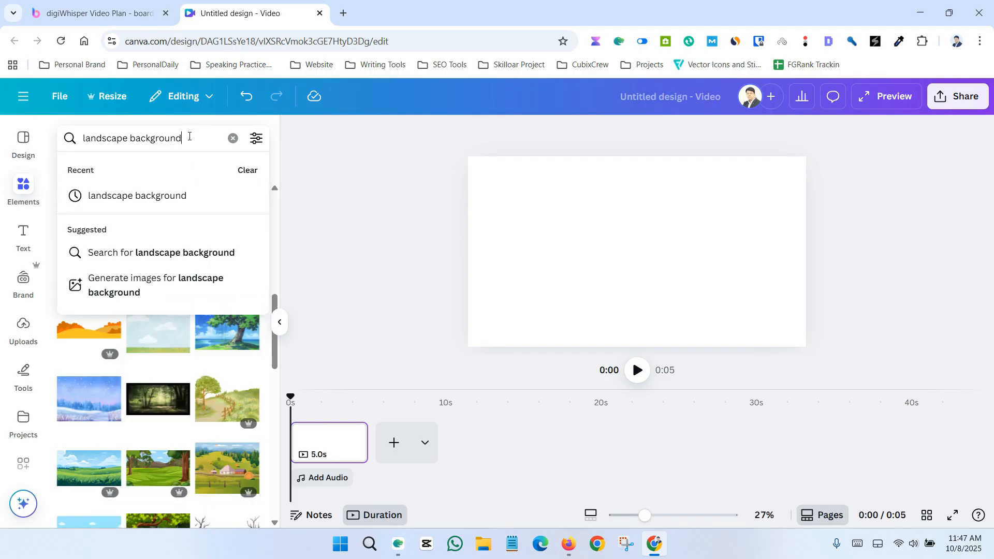
{"action": "type", "text": "road"}
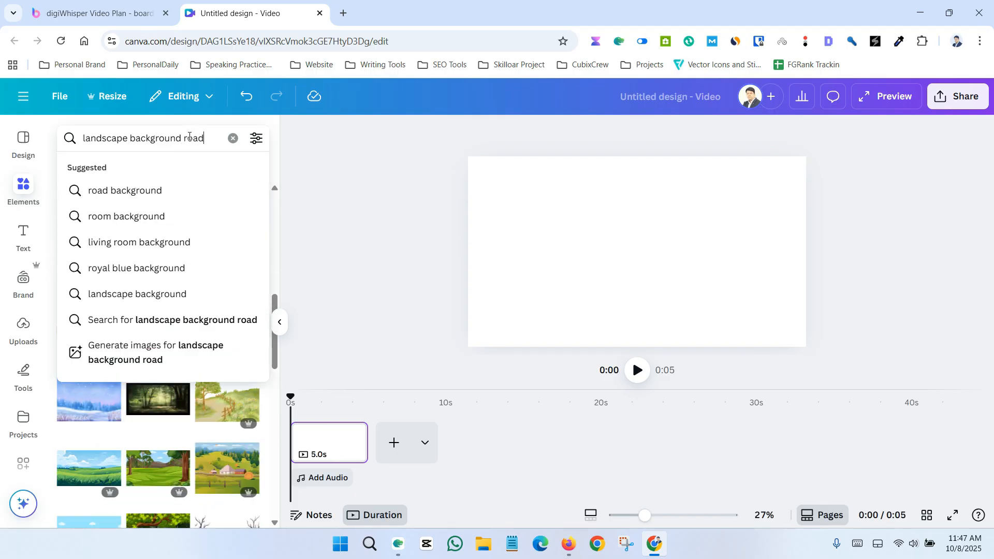
{"action": "key", "text": "Return"}
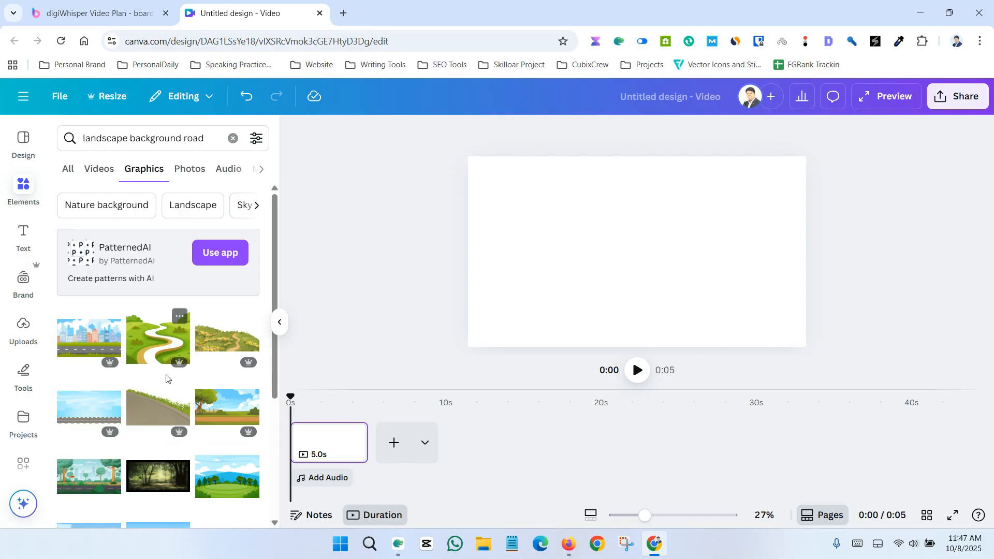
Add the park scene with trees and an asphalt road and enlarge it to 1,991 by 1,080, covering the page
{"action": "scroll", "coordinate": [181, 458], "scroll_direction": "down", "scroll_amount": 5}
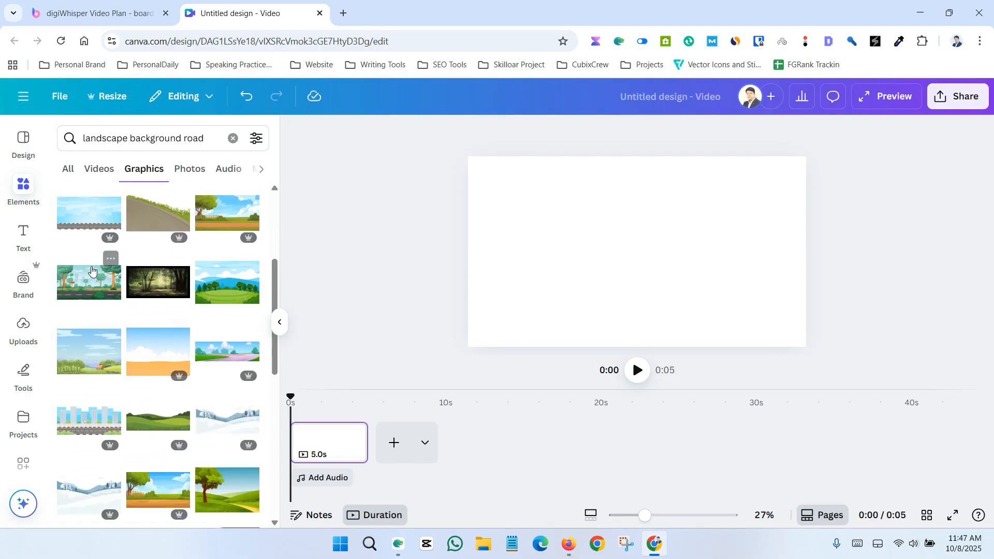
{"action": "left_click", "coordinate": [91, 269]}
{"action": "left_click", "coordinate": [929, 292]}
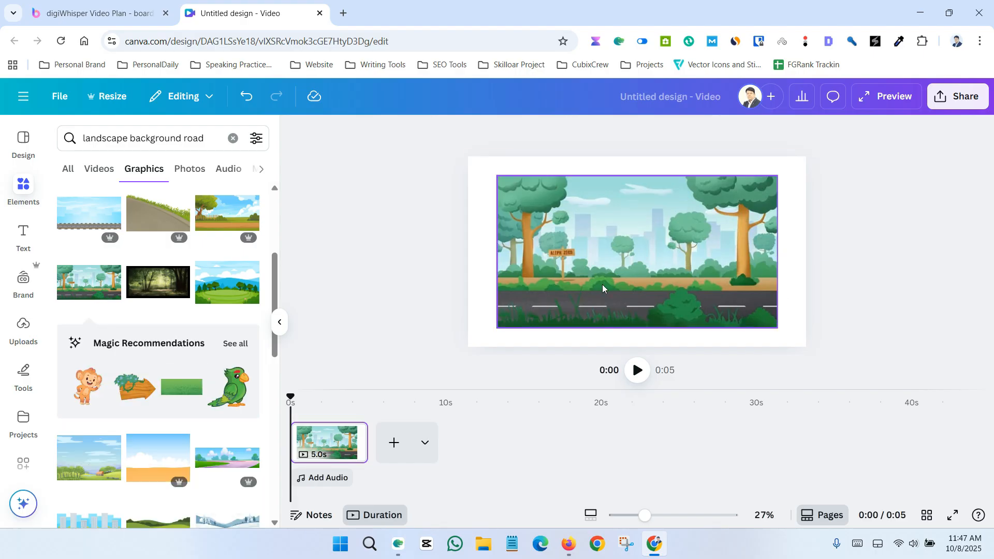
{"action": "left_click_drag", "start_coordinate": [603, 288], "coordinate": [573, 269]}
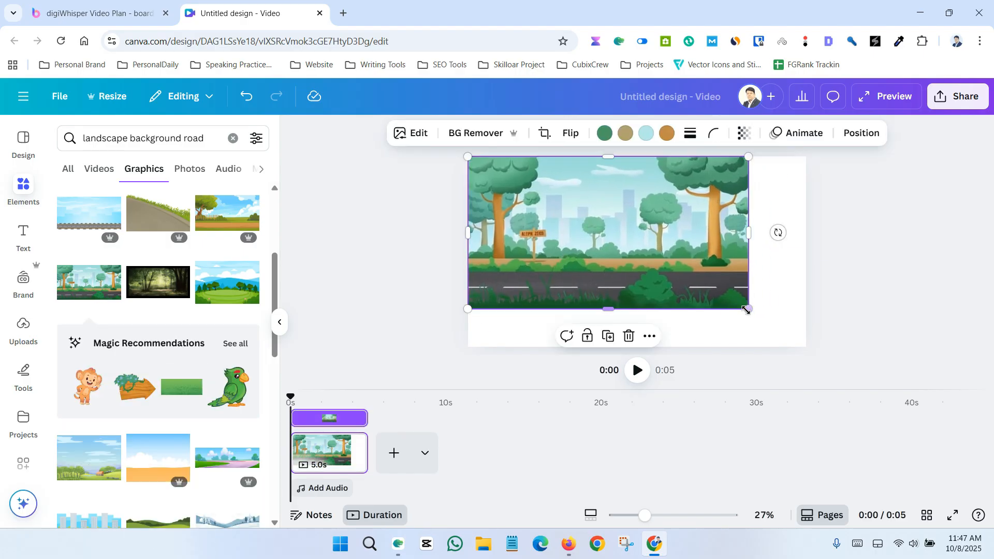
{"action": "left_click_drag", "start_coordinate": [747, 309], "coordinate": [818, 345]}
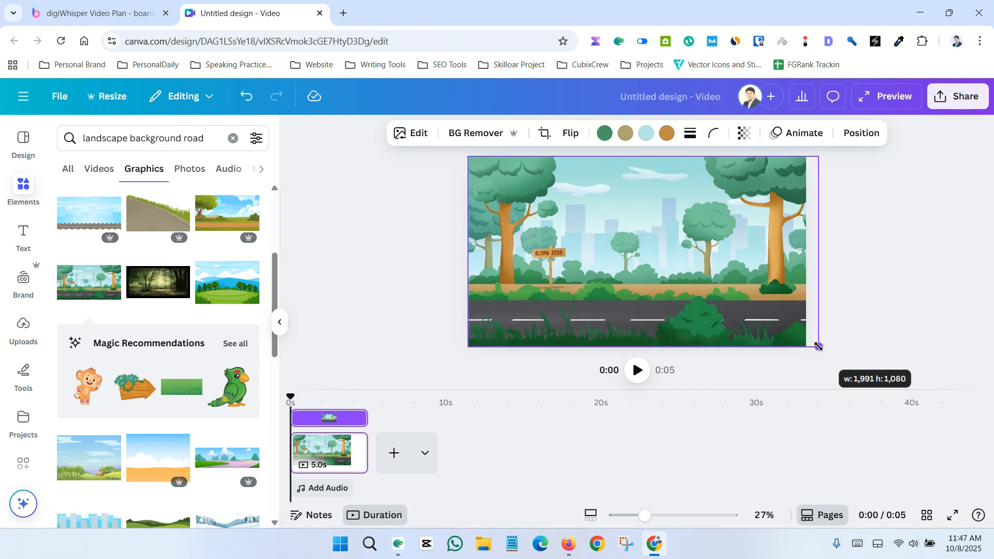
{"action": "left_click", "coordinate": [900, 283]}
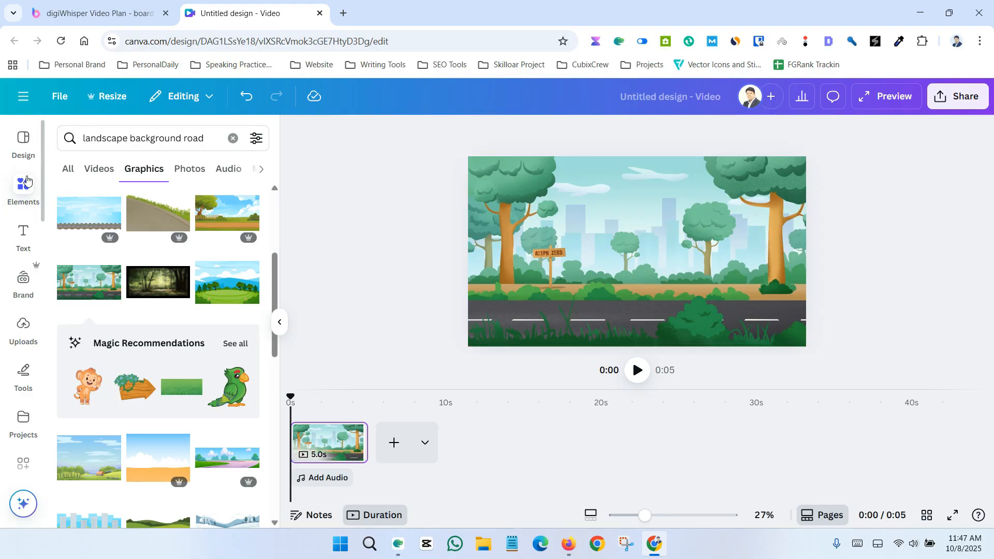
Search the graphics for "walking animation"
{"action": "triple_click", "coordinate": [113, 135]}
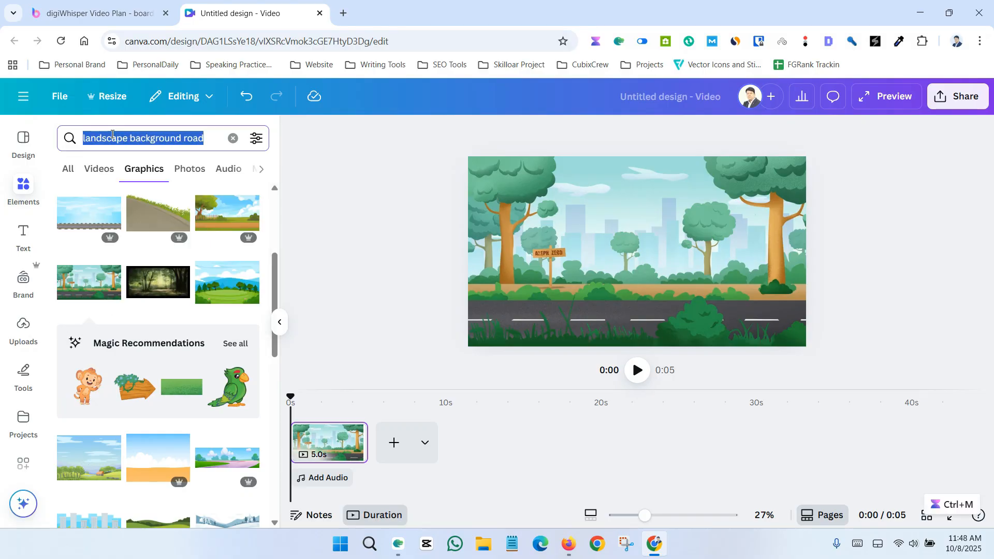
{"action": "type", "text": "wal"}
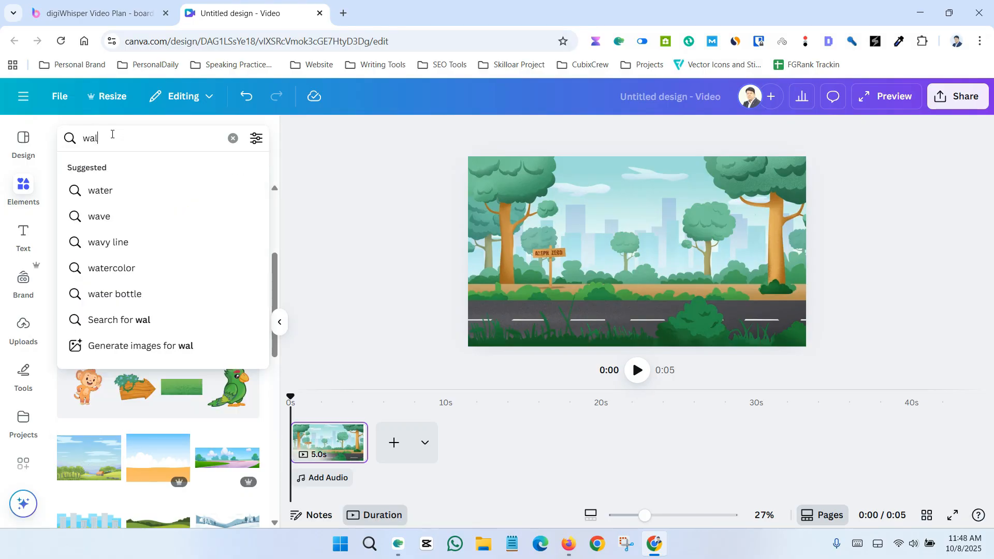
{"action": "type", "text": "king ani"}
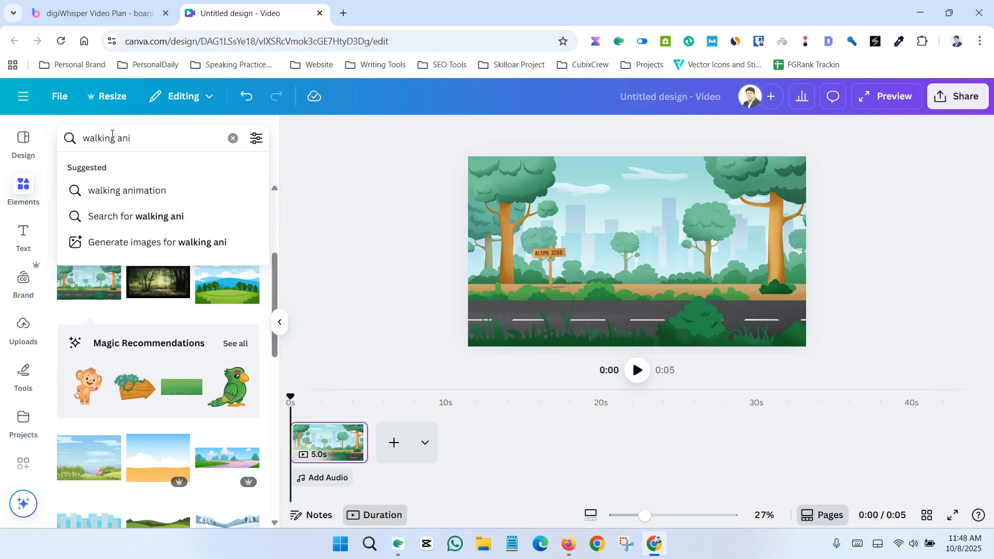
{"action": "left_click", "coordinate": [127, 189]}
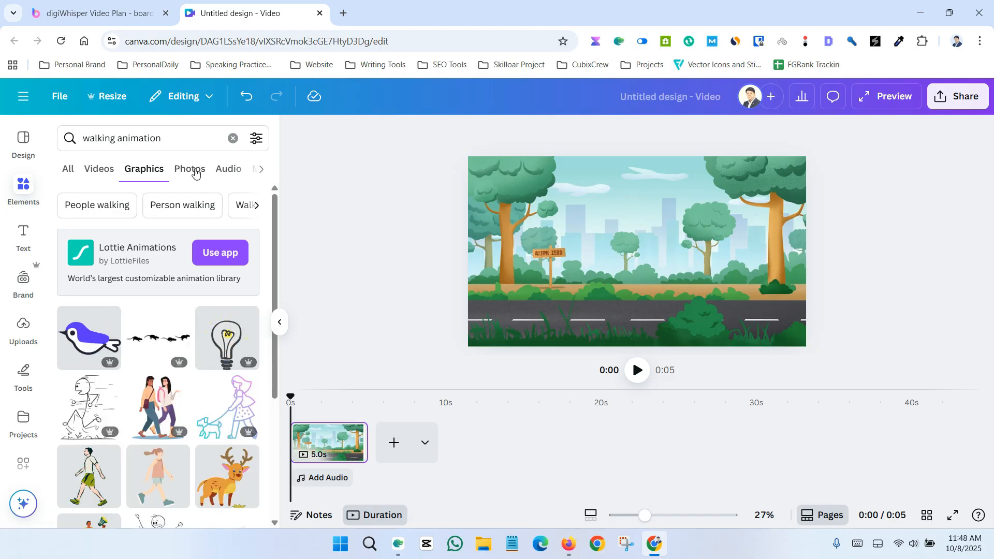
Filter the walking animation results to show only animated graphics
{"action": "left_click", "coordinate": [256, 138]}
{"action": "scroll", "coordinate": [135, 321], "scroll_direction": "down", "scroll_amount": 1}
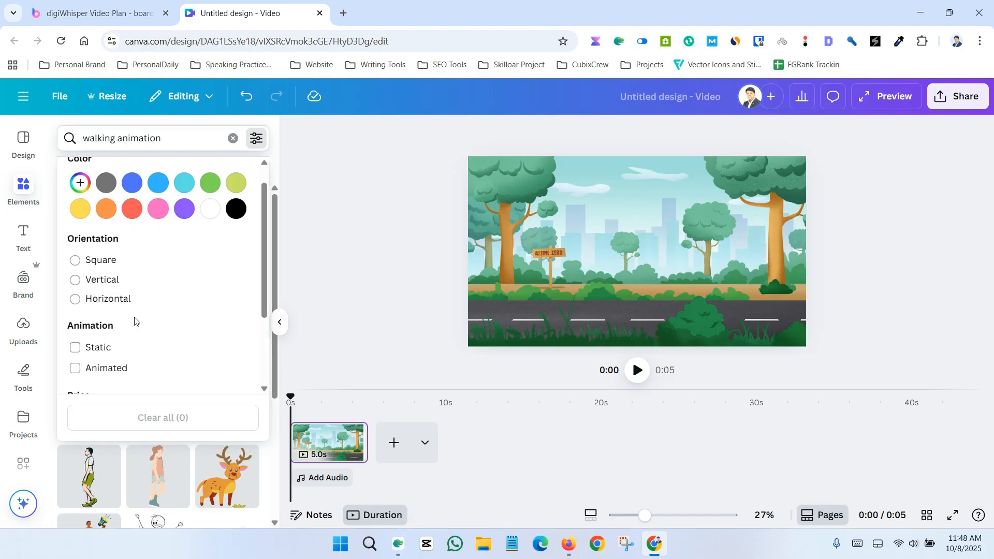
{"action": "scroll", "coordinate": [135, 320], "scroll_direction": "down", "scroll_amount": 2}
{"action": "left_click", "coordinate": [100, 260]}
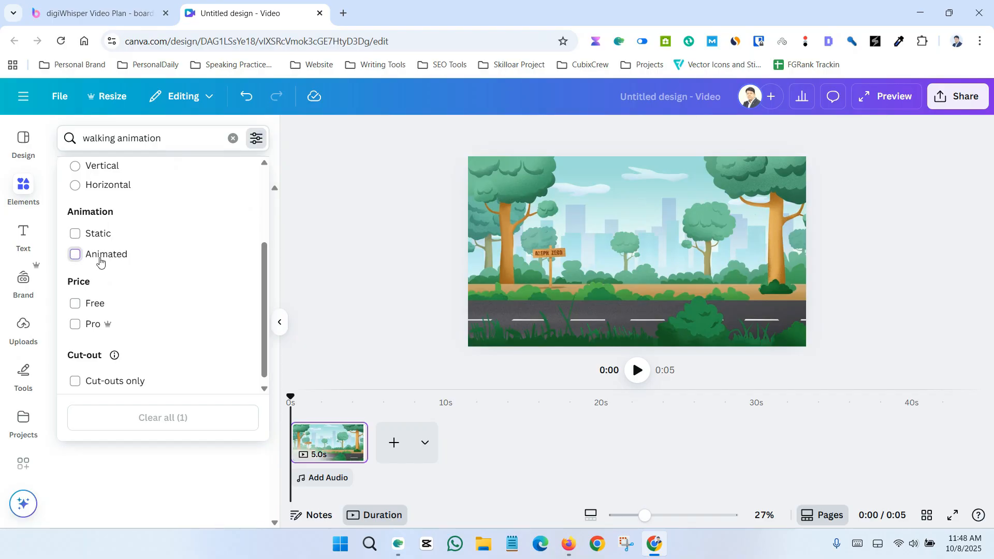
{"action": "left_click", "coordinate": [293, 187]}
Find the animated walking man in green shorts among the results and add him to the road scene
{"action": "scroll", "coordinate": [135, 396], "scroll_direction": "down", "scroll_amount": 4}
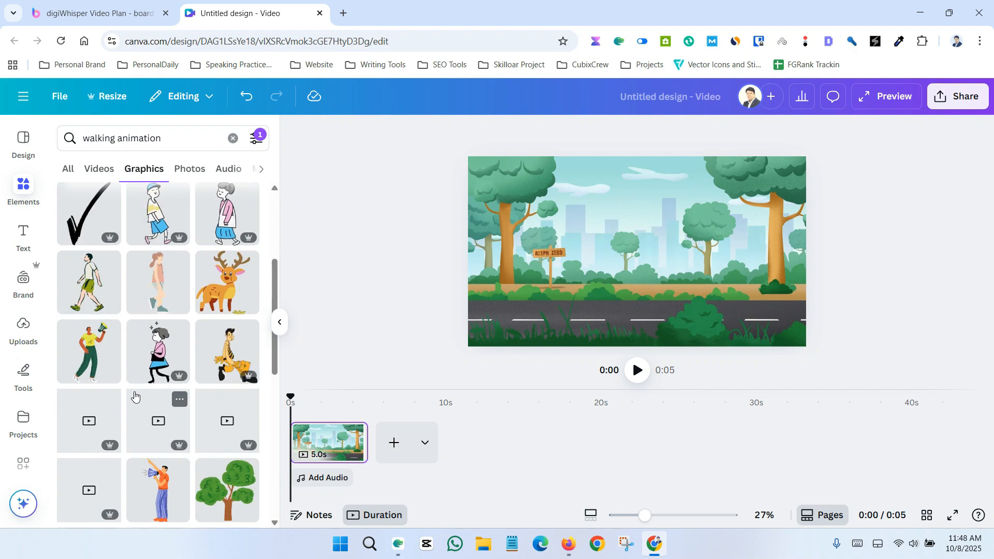
{"action": "scroll", "coordinate": [135, 396], "scroll_direction": "up", "scroll_amount": 4}
{"action": "scroll", "coordinate": [135, 395], "scroll_direction": "down", "scroll_amount": 2}
{"action": "scroll", "coordinate": [137, 394], "scroll_direction": "up", "scroll_amount": 1}
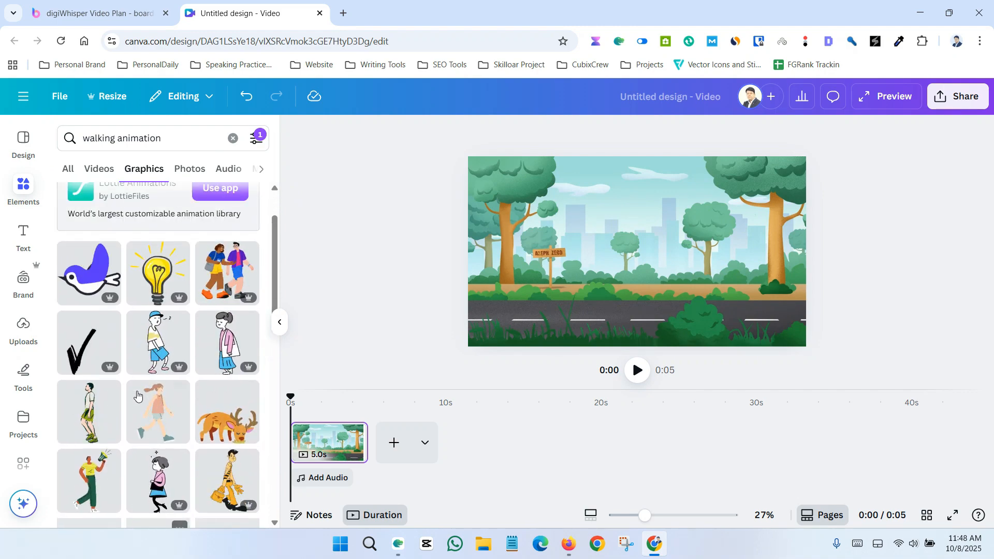
{"action": "scroll", "coordinate": [139, 398], "scroll_direction": "down", "scroll_amount": 1}
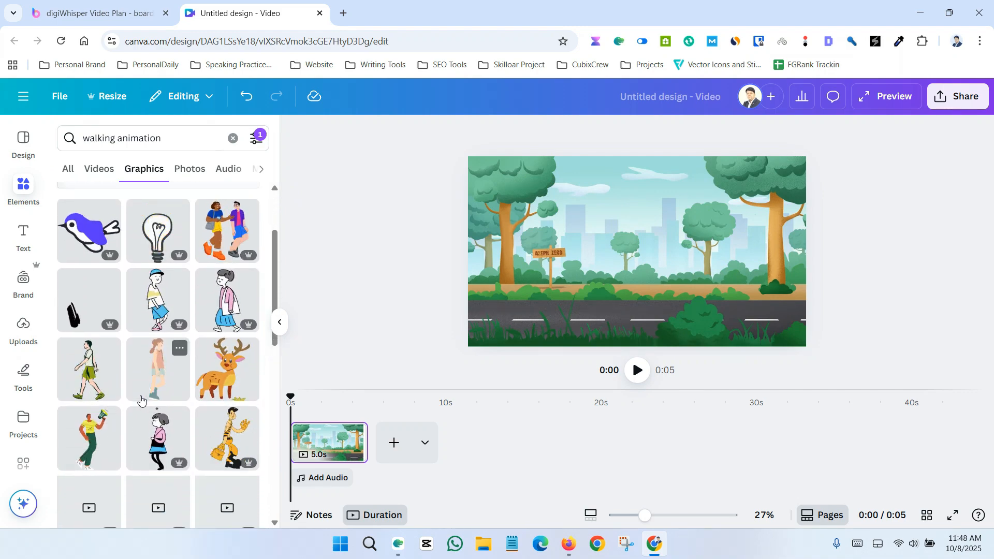
{"action": "scroll", "coordinate": [141, 404], "scroll_direction": "down", "scroll_amount": 2}
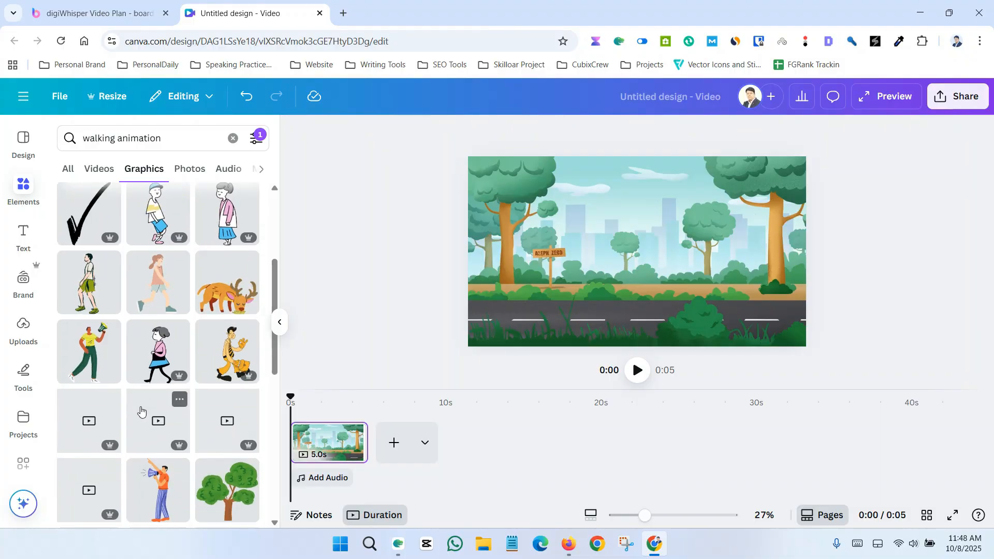
{"action": "left_click", "coordinate": [91, 291]}
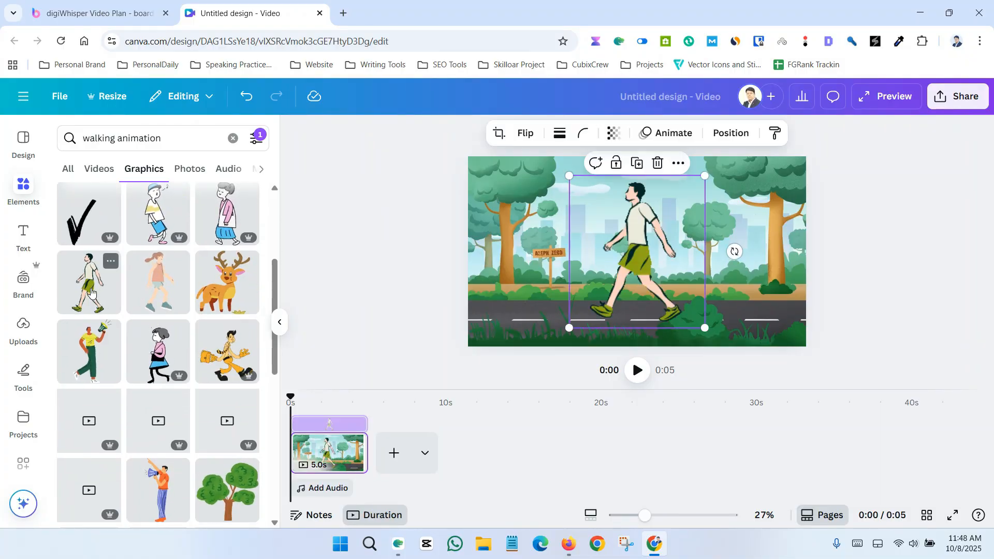
{"action": "left_click", "coordinate": [859, 244]}
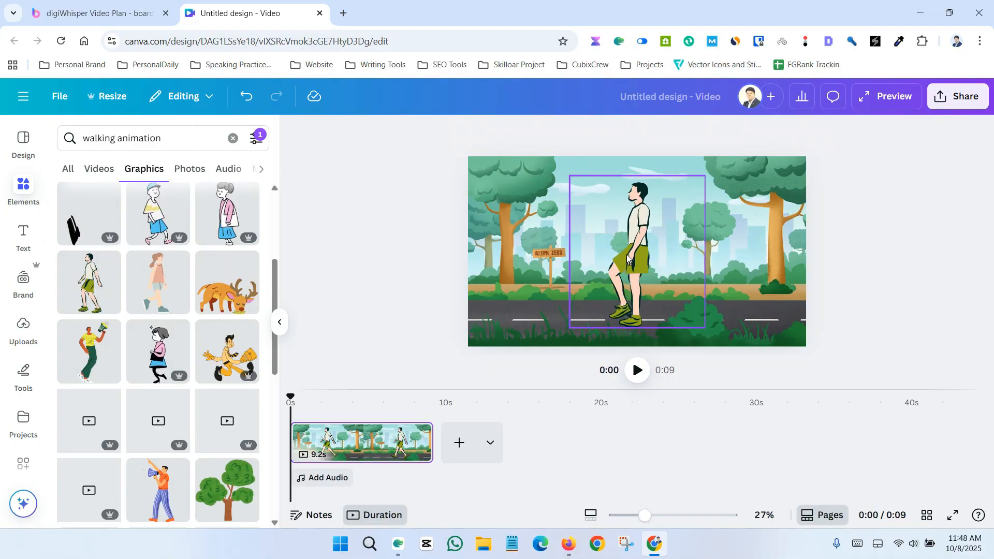
Scale the walking man down to suit the size of the road scene
{"action": "left_click", "coordinate": [627, 257]}
{"action": "left_click_drag", "start_coordinate": [570, 176], "coordinate": [621, 234]}
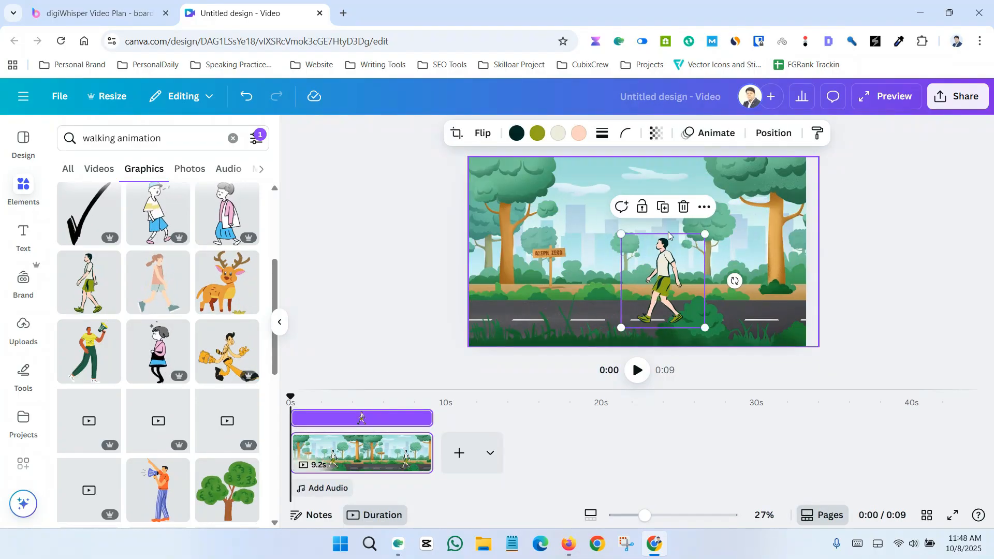
{"action": "left_click", "coordinate": [873, 244]}
Move the walking man to the left end of the road, partly beyond the page edge
{"action": "left_click", "coordinate": [670, 272]}
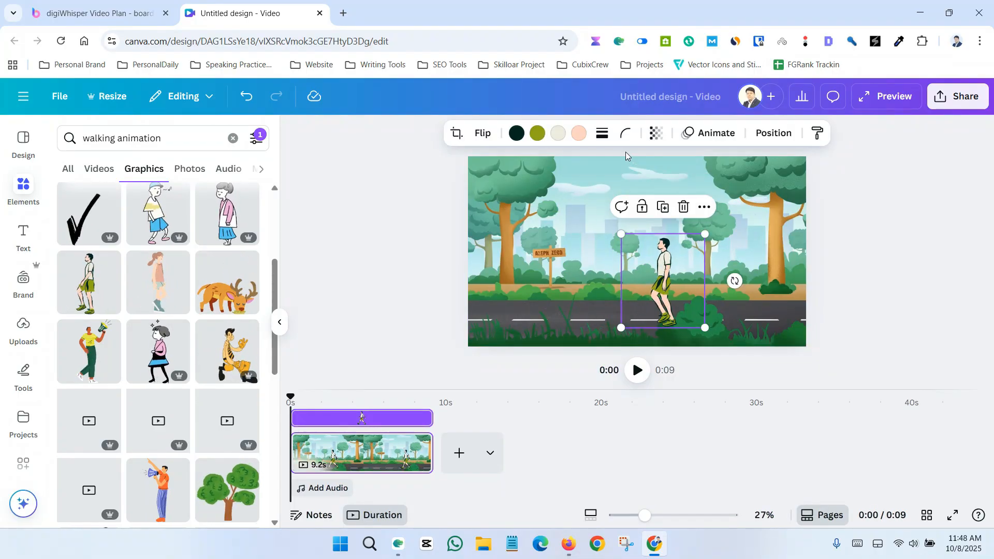
{"action": "left_click", "coordinate": [482, 133]}
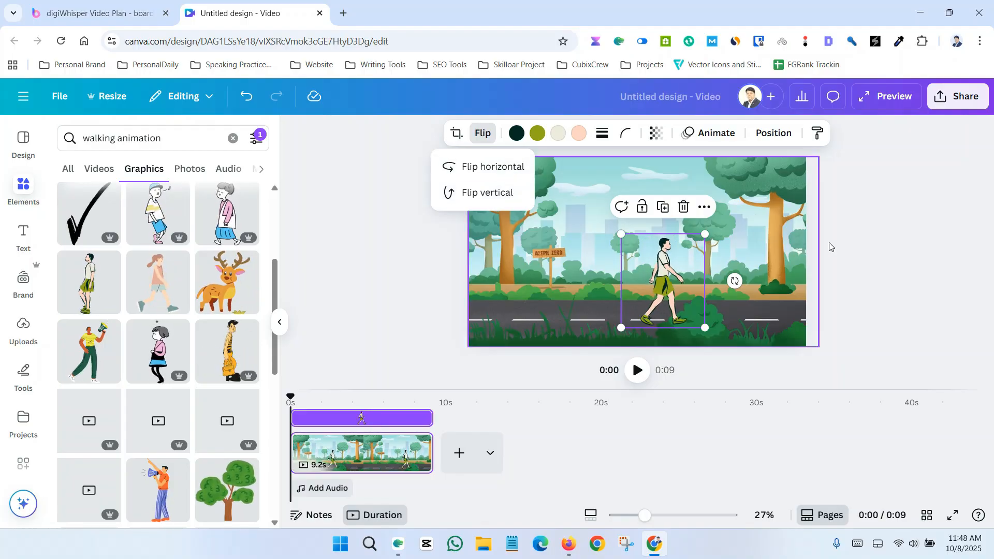
{"action": "key", "text": "Escape"}
{"action": "left_click_drag", "start_coordinate": [648, 288], "coordinate": [474, 282]}
{"action": "left_click", "coordinate": [849, 286]}
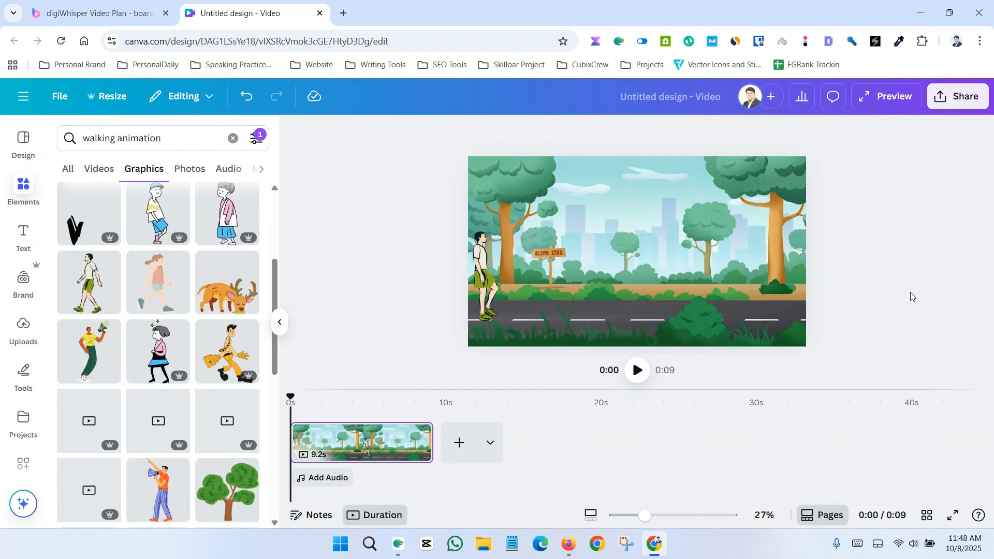
Give the walking man a custom animation path running along the road from the left end to beyond the right page edge
{"action": "left_click", "coordinate": [495, 282]}
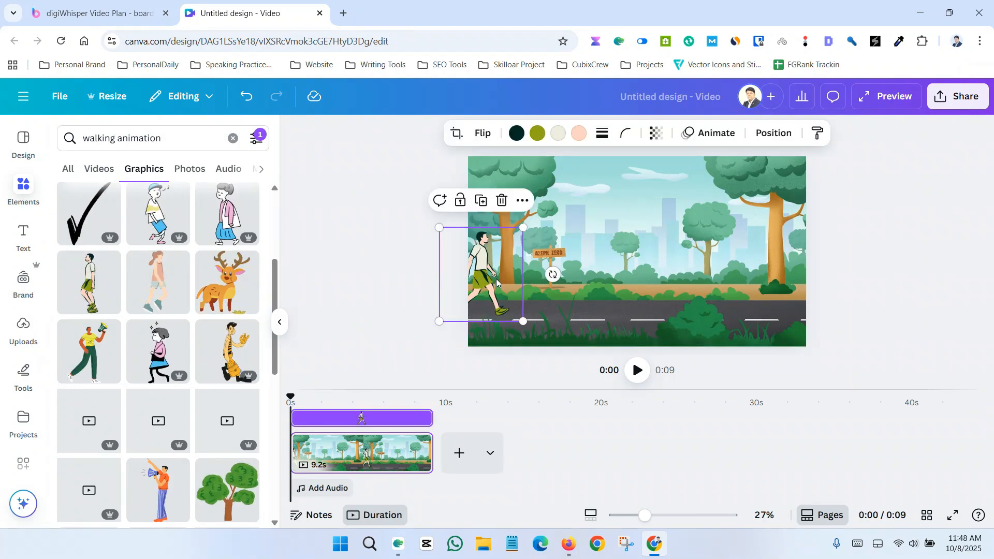
{"action": "left_click", "coordinate": [719, 136]}
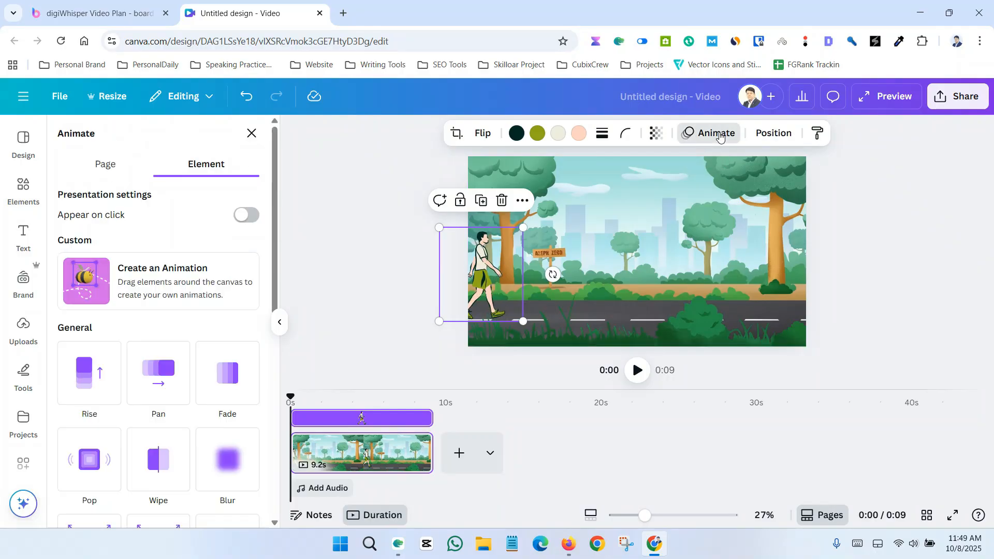
{"action": "left_click", "coordinate": [172, 287]}
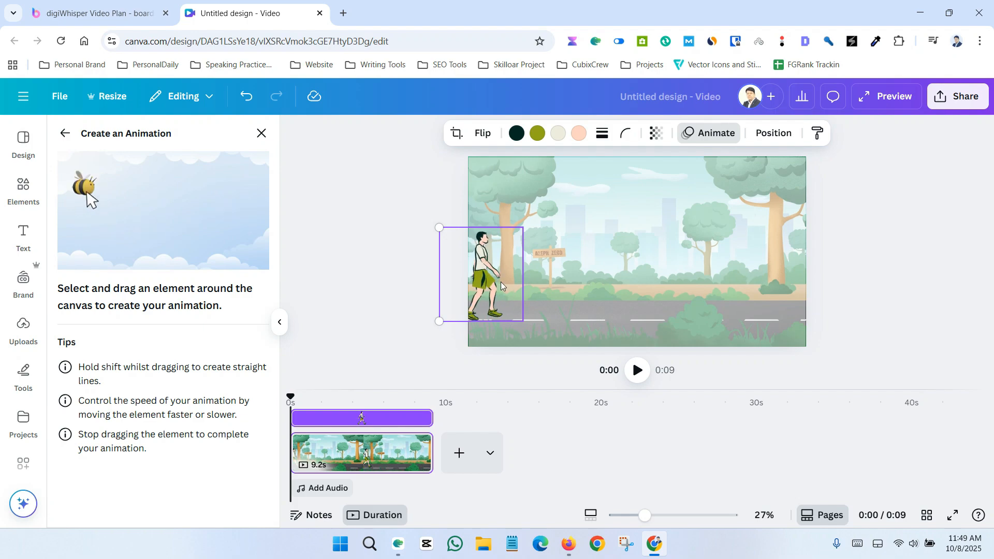
{"action": "left_click_drag", "start_coordinate": [501, 282], "coordinate": [590, 291]}
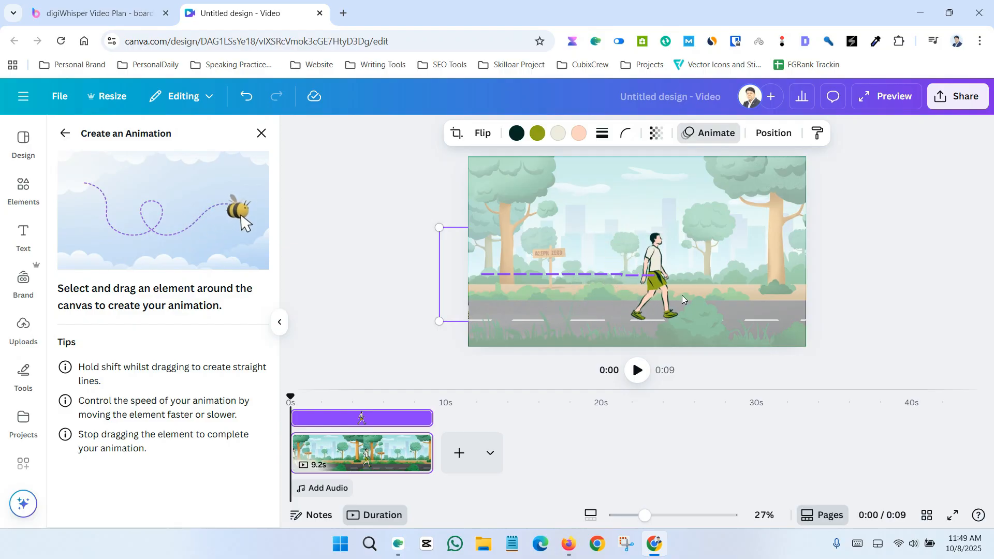
{"action": "left_click_drag", "start_coordinate": [708, 297], "coordinate": [854, 311]}
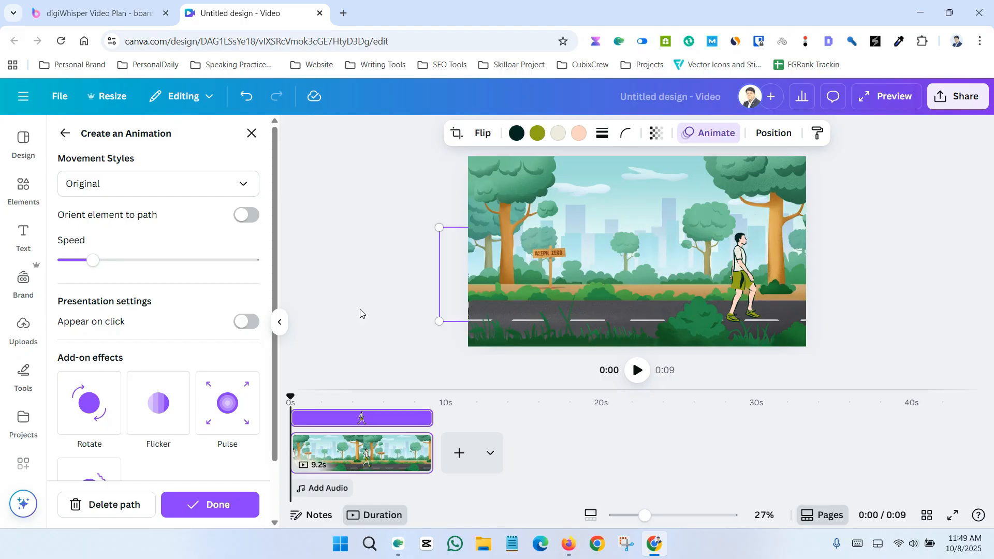
{"action": "left_click", "coordinate": [377, 259]}
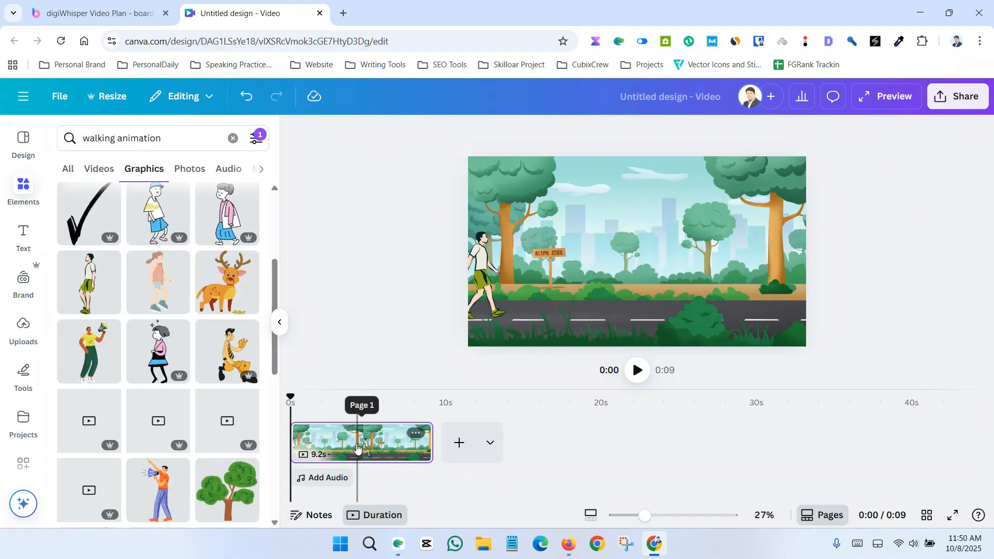
Shorten the road scene's duration to 3.3 seconds and play it back
{"action": "left_click_drag", "start_coordinate": [431, 446], "coordinate": [355, 450]}
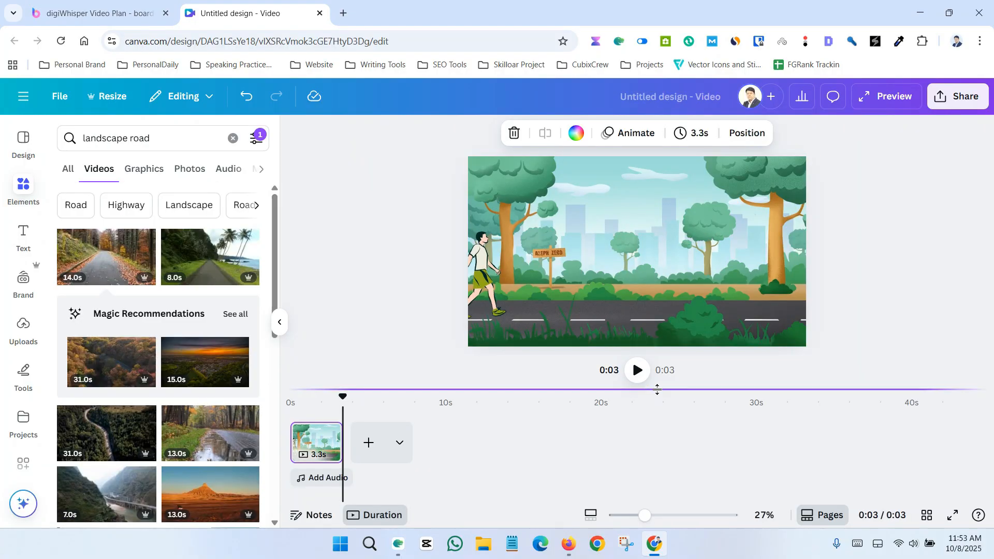
{"action": "left_click", "coordinate": [636, 371]}
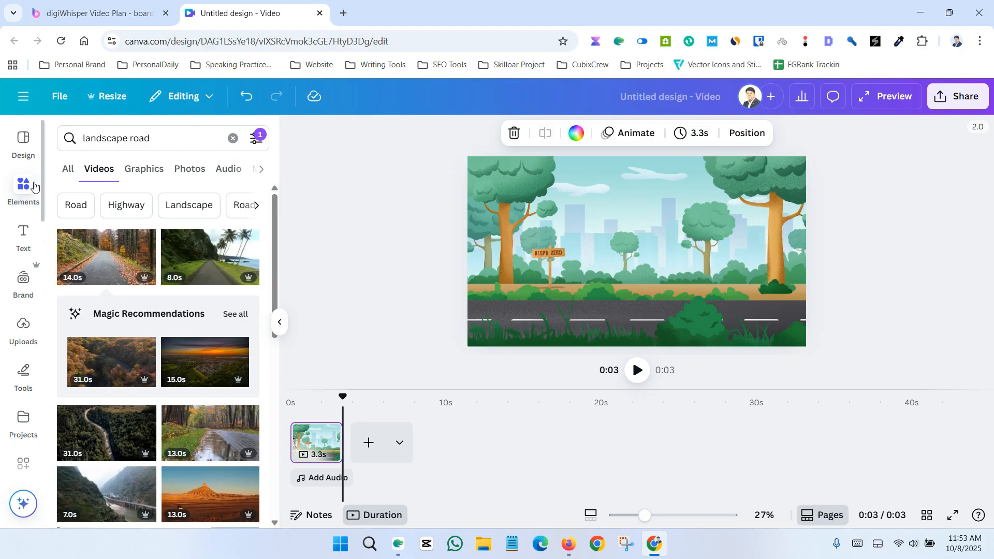
Search the graphics for "cycle" and add the cyclist in a grey shirt on a blue bicycle to the scene
{"action": "left_click", "coordinate": [20, 189]}
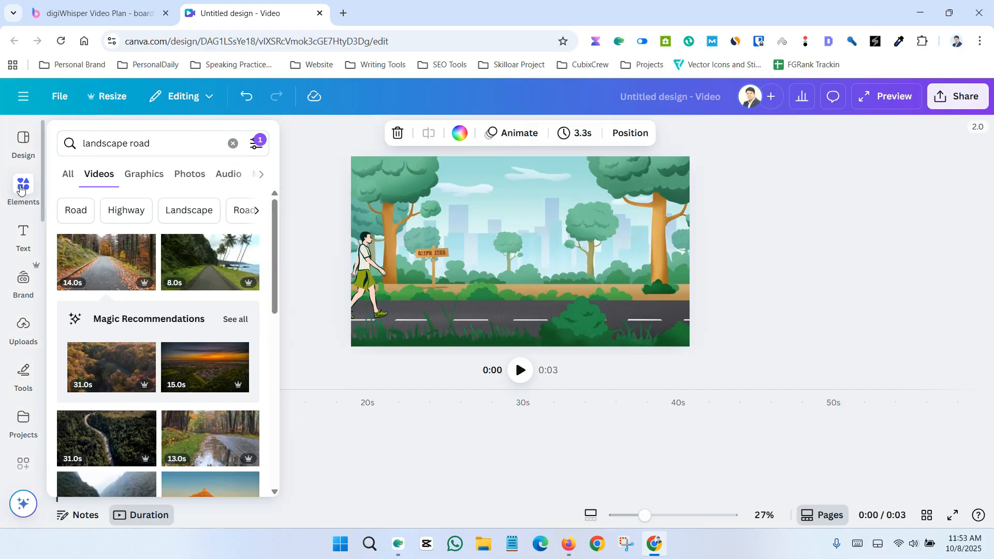
{"action": "left_click", "coordinate": [163, 148]}
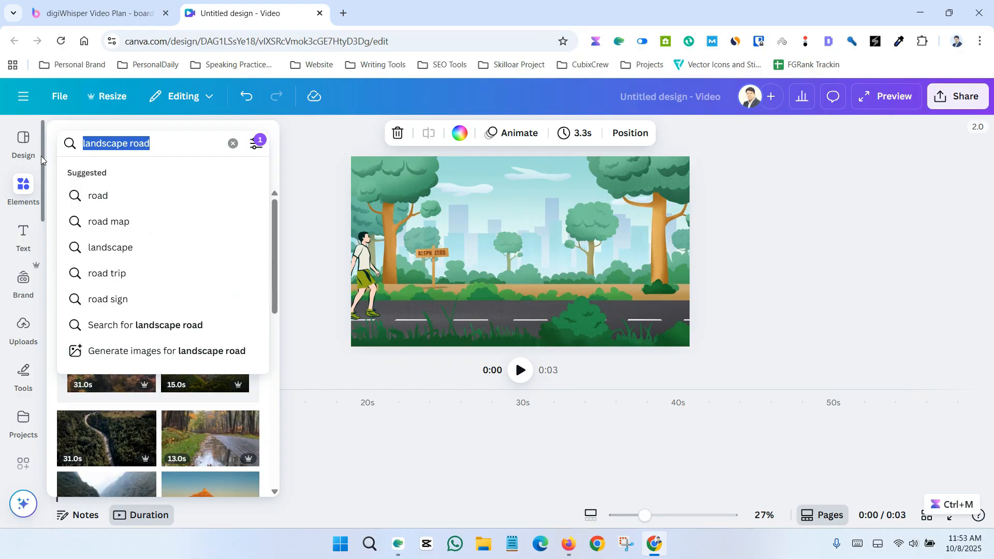
{"action": "type", "text": "cycle"}
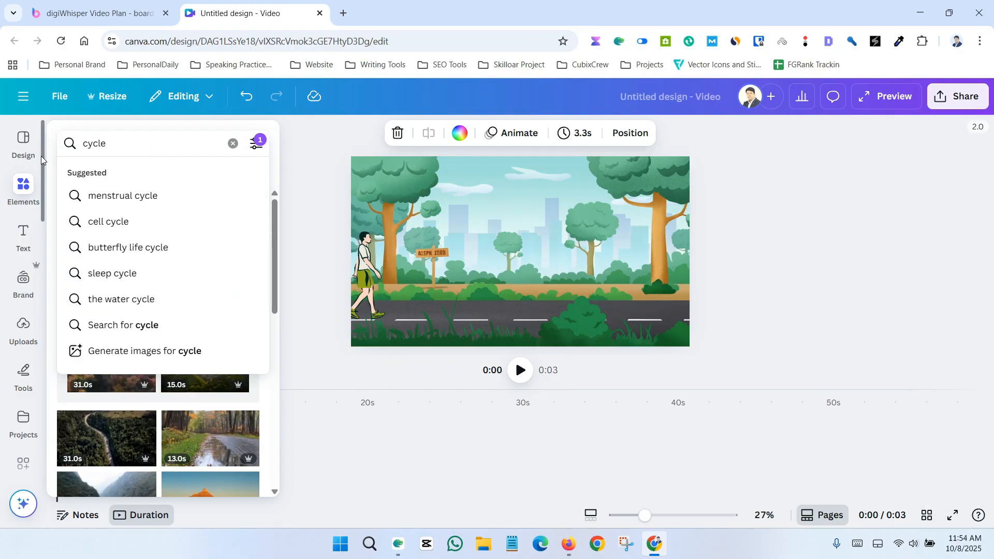
{"action": "key", "text": "Return"}
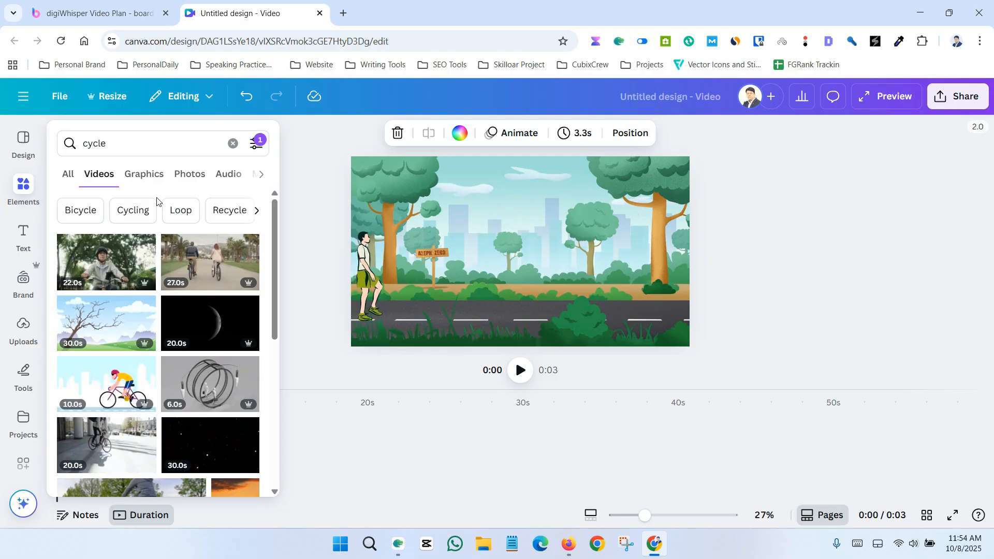
{"action": "left_click", "coordinate": [154, 180]}
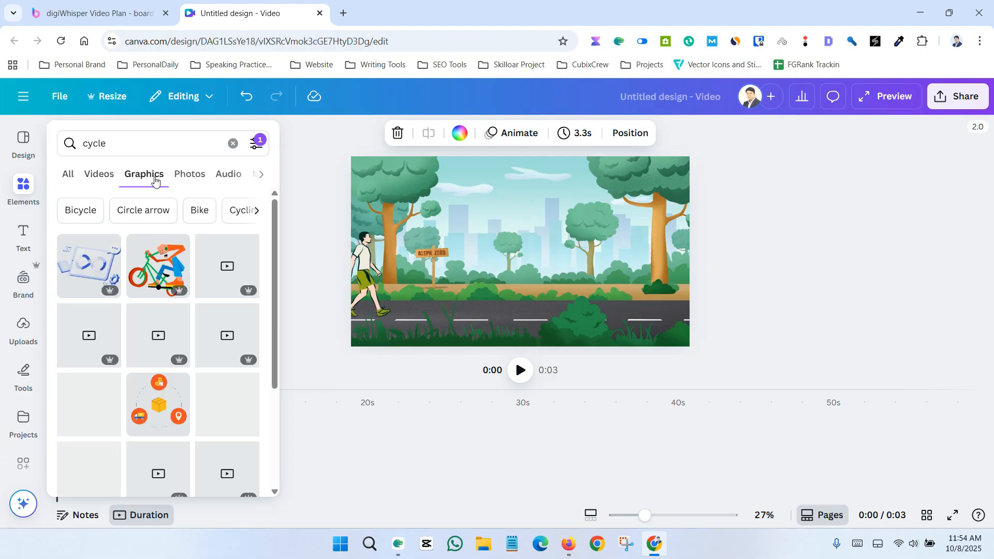
{"action": "scroll", "coordinate": [151, 299], "scroll_direction": "down", "scroll_amount": 4}
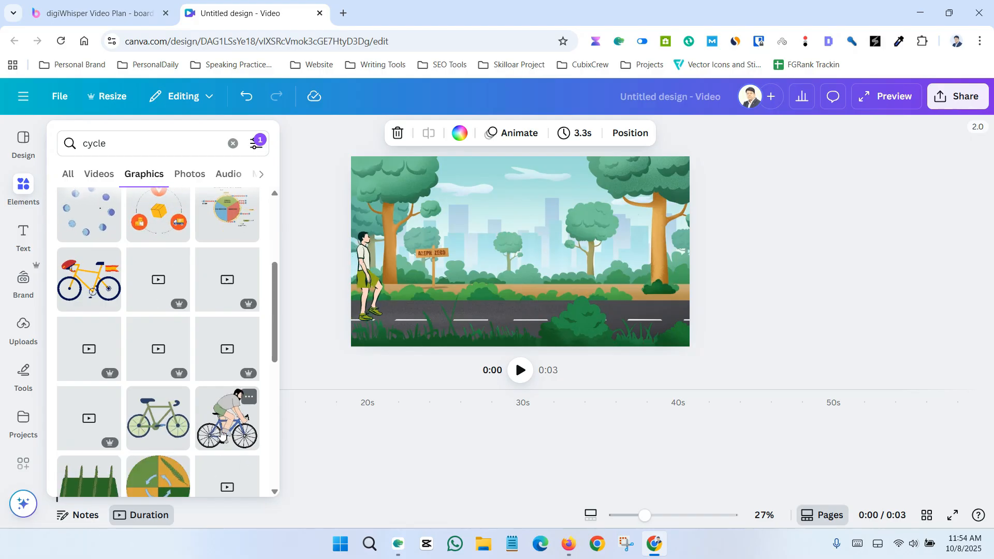
{"action": "left_click", "coordinate": [221, 434]}
Scale the cyclist down to suit the road scene and flip him horizontally to face left
{"action": "left_click", "coordinate": [440, 175]}
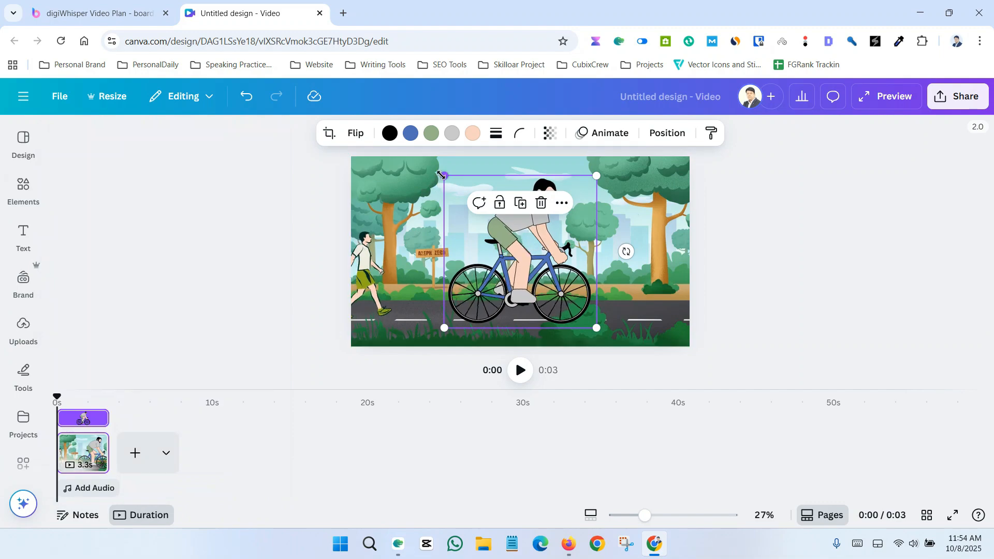
{"action": "left_click_drag", "start_coordinate": [440, 175], "coordinate": [539, 267]}
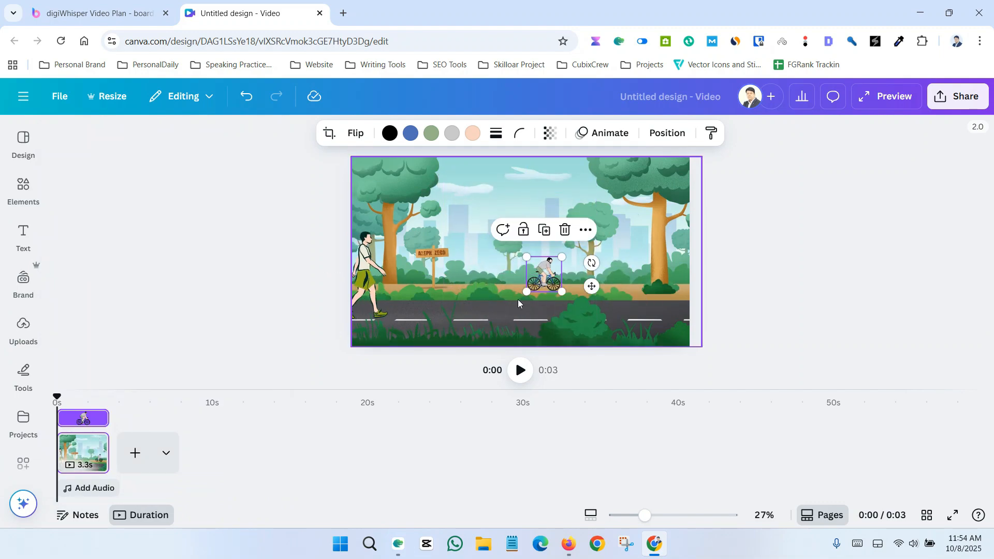
{"action": "left_click", "coordinate": [360, 136]}
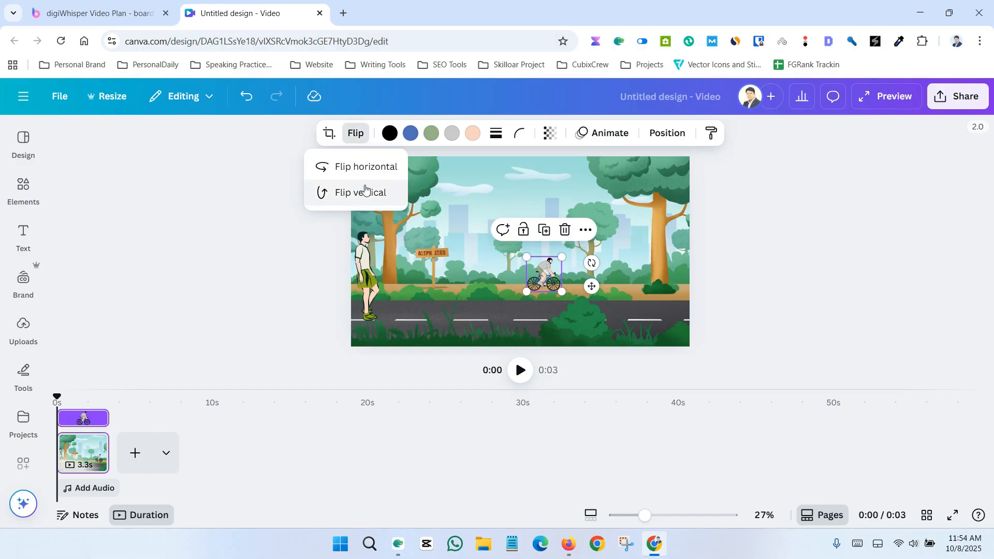
{"action": "left_click", "coordinate": [384, 168]}
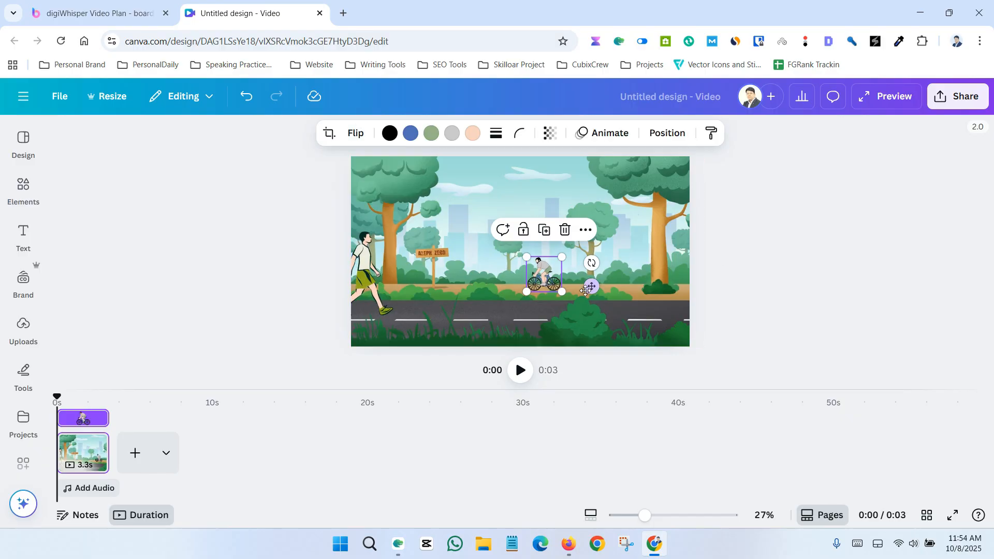
Enlarge the small cyclist somewhat and place him at the right end of the road, partly beyond the page edge
{"action": "left_click_drag", "start_coordinate": [543, 272], "coordinate": [641, 237]}
{"action": "left_click", "coordinate": [755, 283]}
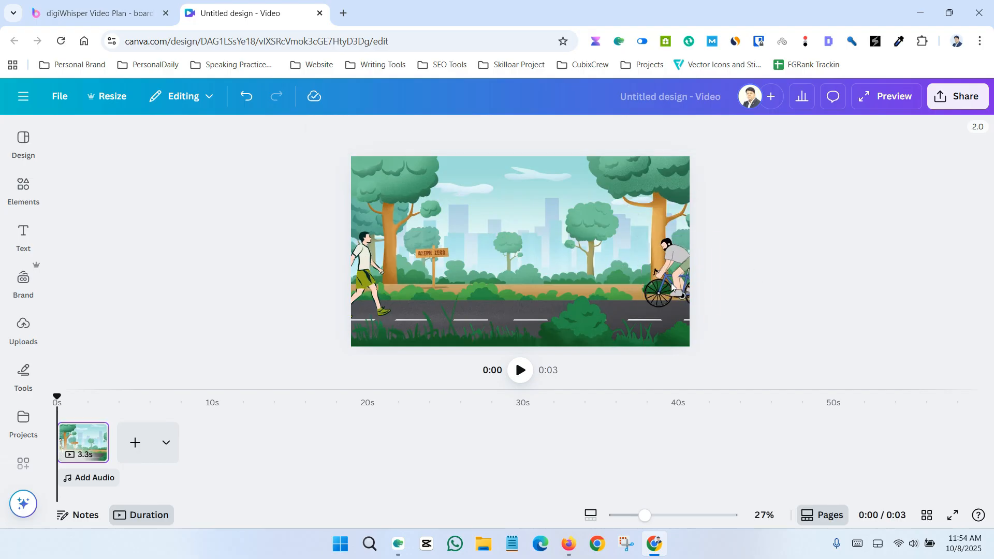
{"action": "left_click_drag", "start_coordinate": [669, 283], "coordinate": [681, 282]}
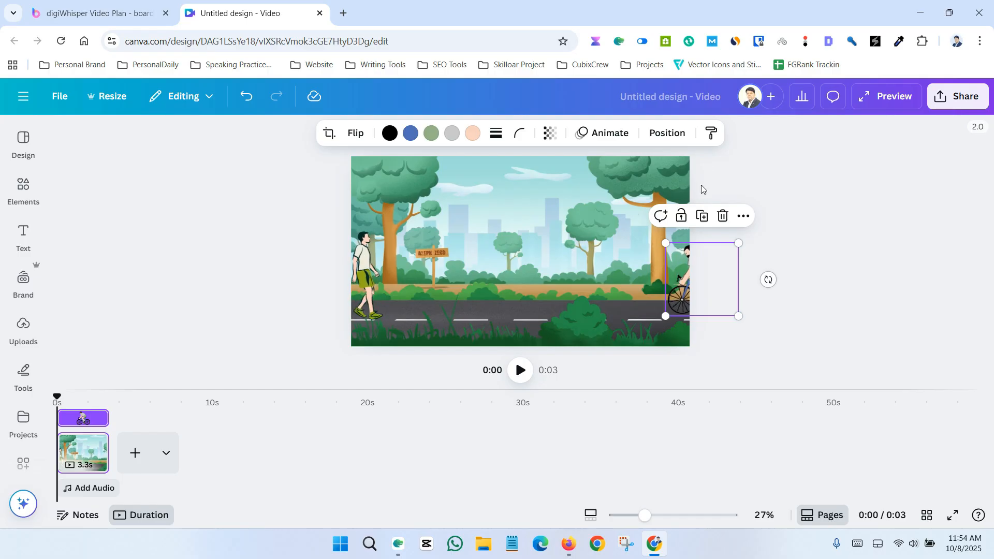
Give the cyclist a custom animation path running from the right end of the road to beyond the left page edge
{"action": "left_click", "coordinate": [604, 134]}
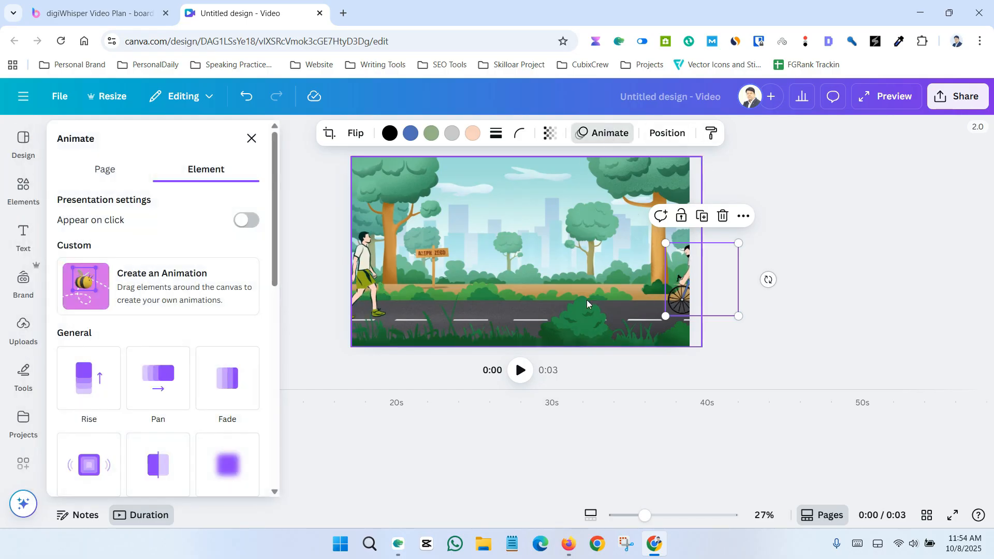
{"action": "left_click", "coordinate": [179, 282]}
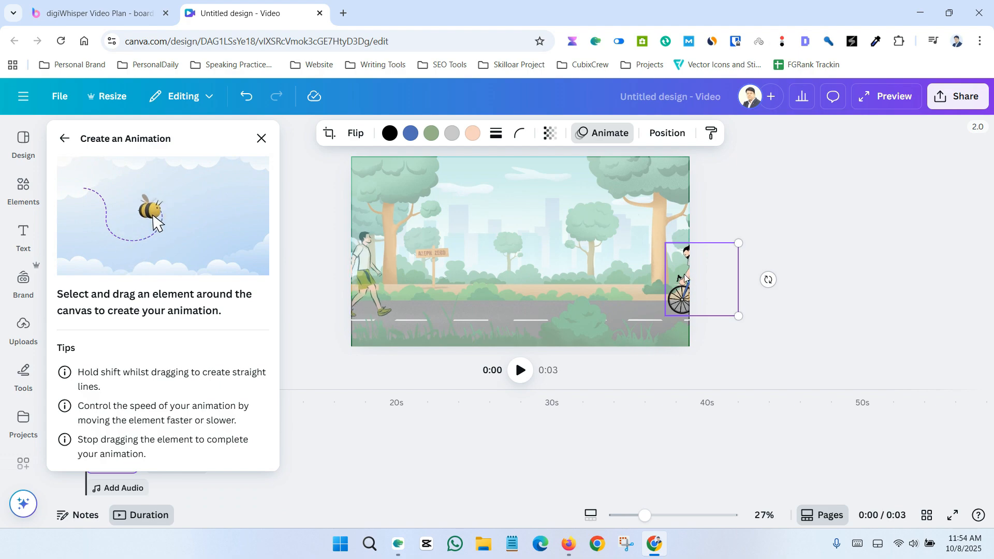
{"action": "mouse_move", "coordinate": [684, 278]}
{"action": "left_mouse_down"}
{"action": "mouse_move", "coordinate": [553, 272]}
{"action": "mouse_move", "coordinate": [428, 254]}
{"action": "mouse_move", "coordinate": [273, 255]}
{"action": "mouse_move", "coordinate": [294, 257]}
{"action": "left_mouse_up"}
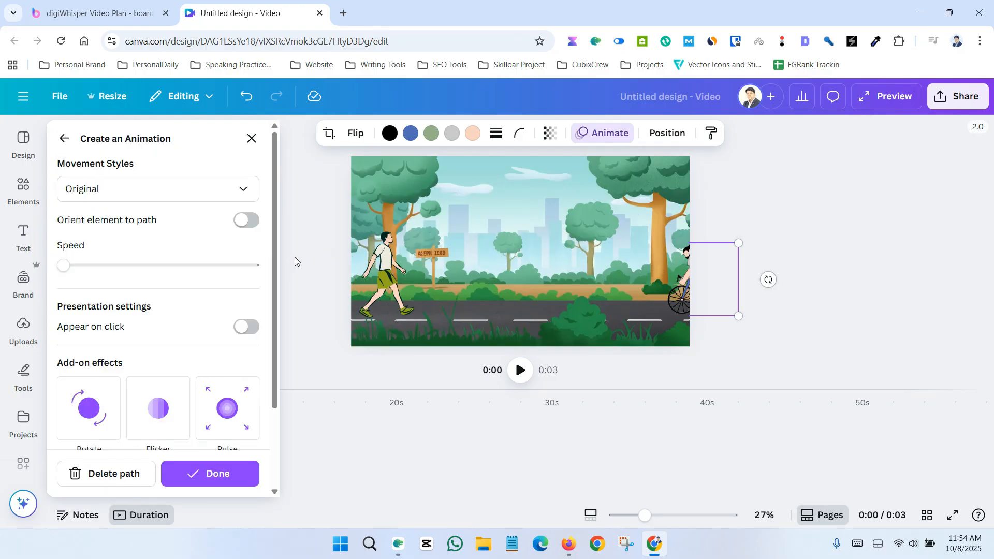
{"action": "left_click", "coordinate": [206, 472]}
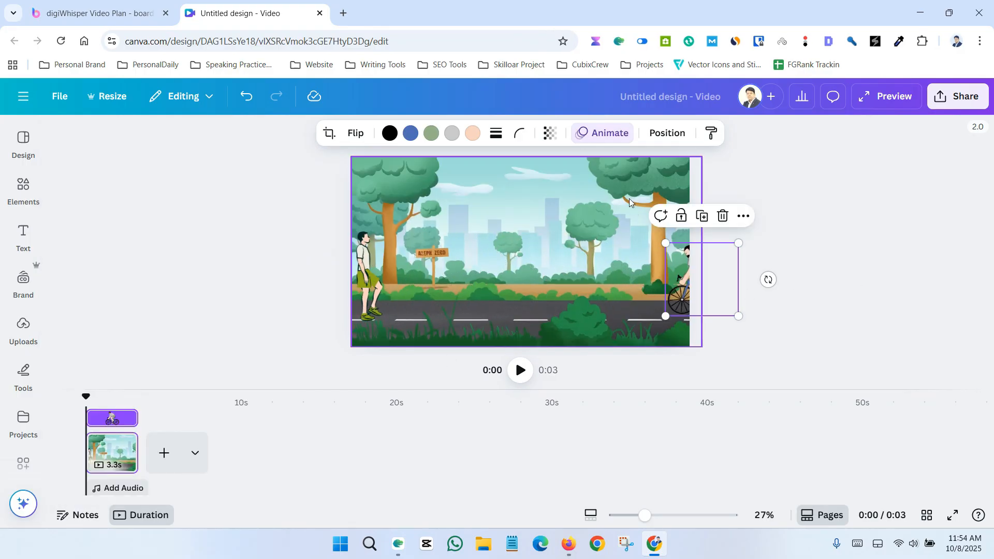
Preview the finished video to check how the walking man and the cyclist move, and close the preview
{"action": "left_click", "coordinate": [781, 164]}
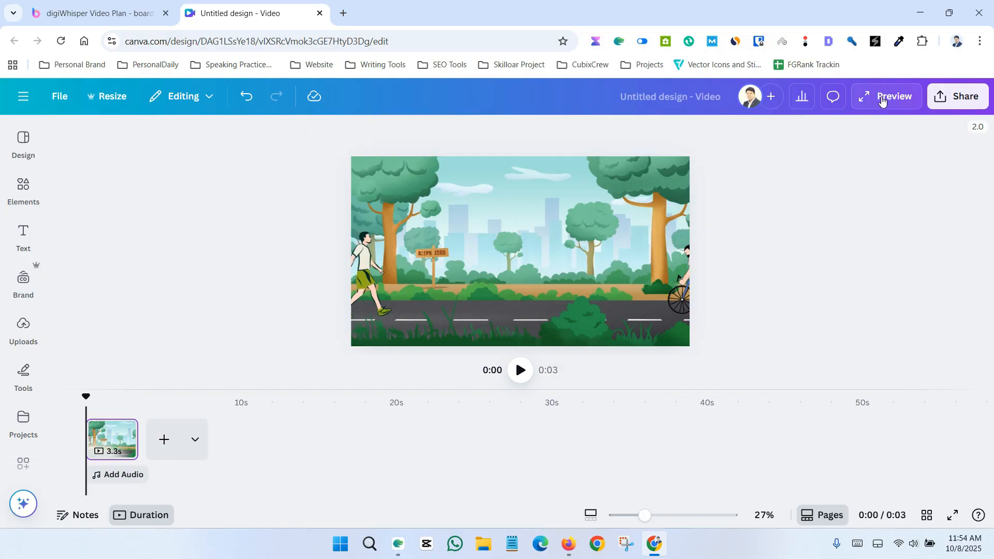
{"action": "left_click", "coordinate": [882, 101]}
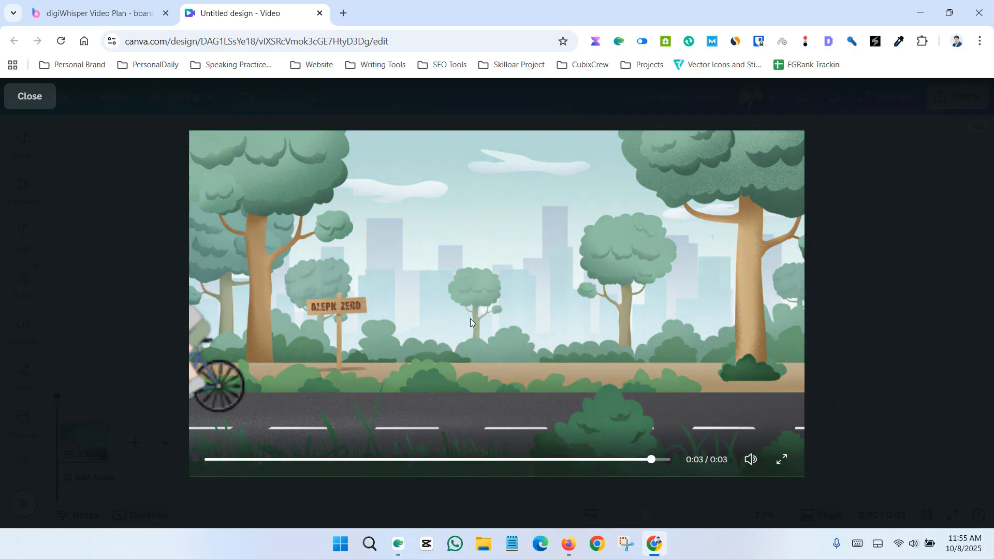
{"action": "key", "text": "Escape"}
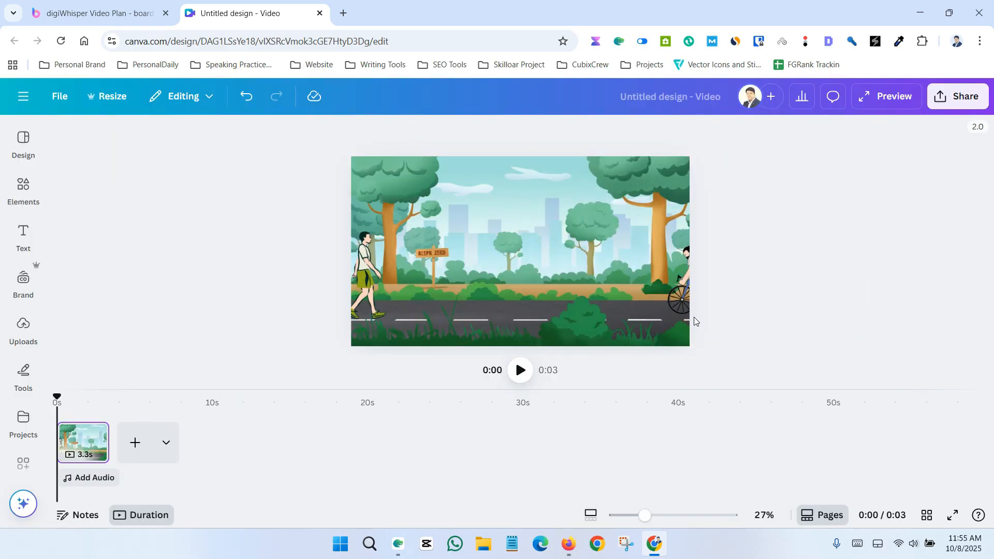